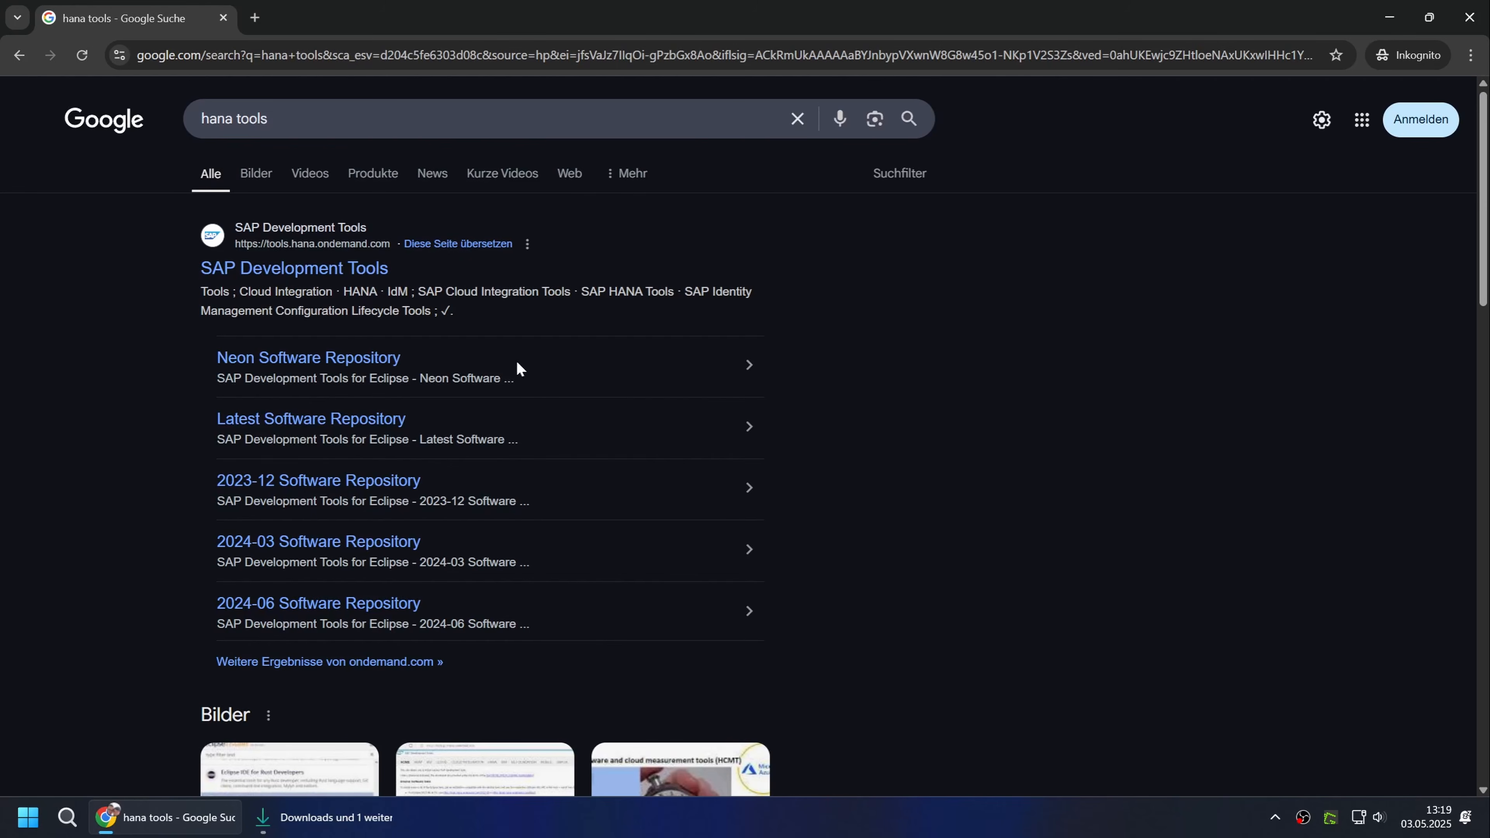
Open the SAP Development Tools site and go to the installation procedure for the ABAP Development Tools.
left_click(318, 268)
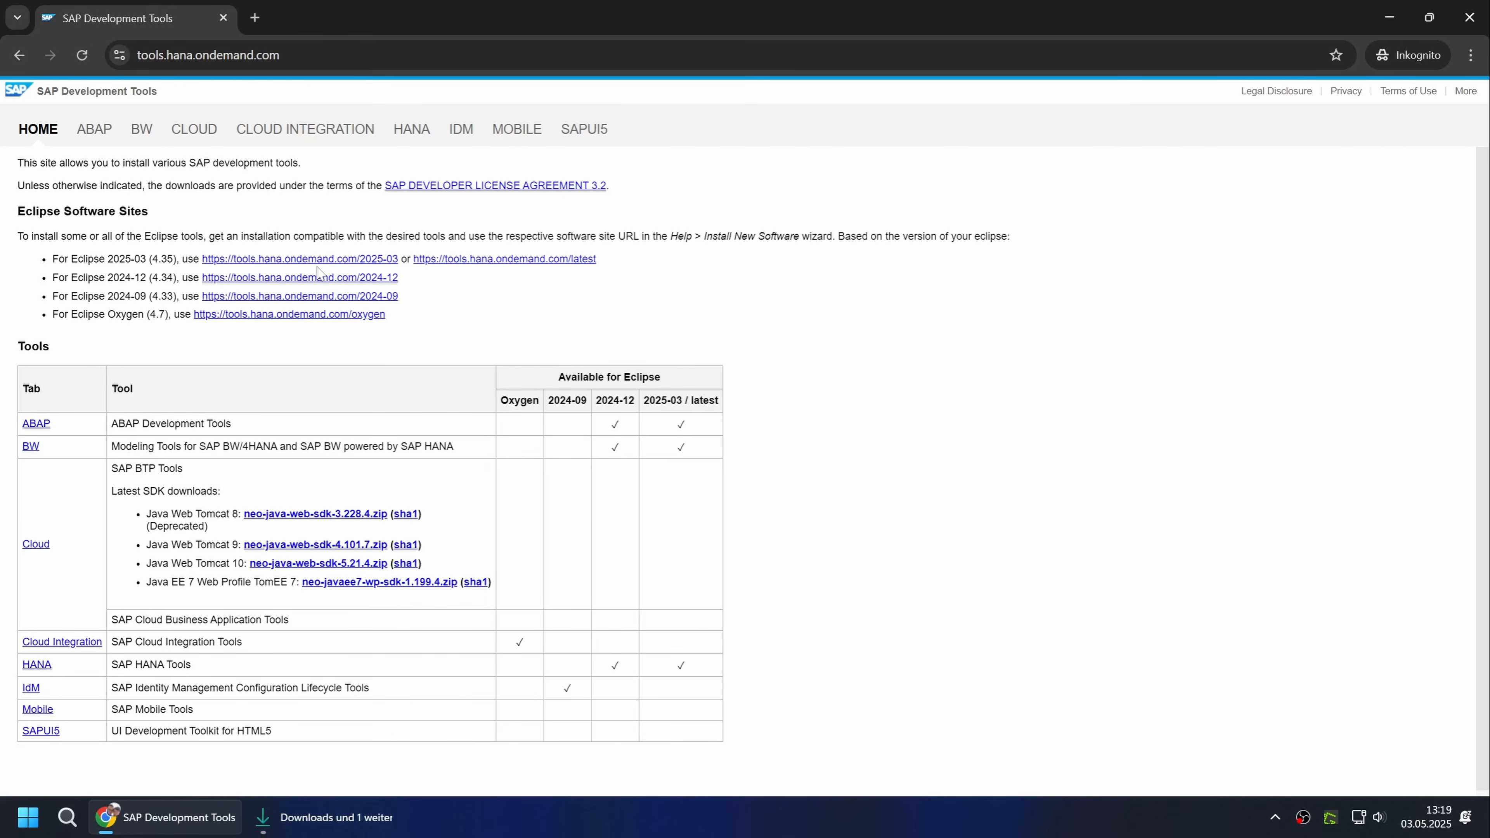
left_click(109, 134)
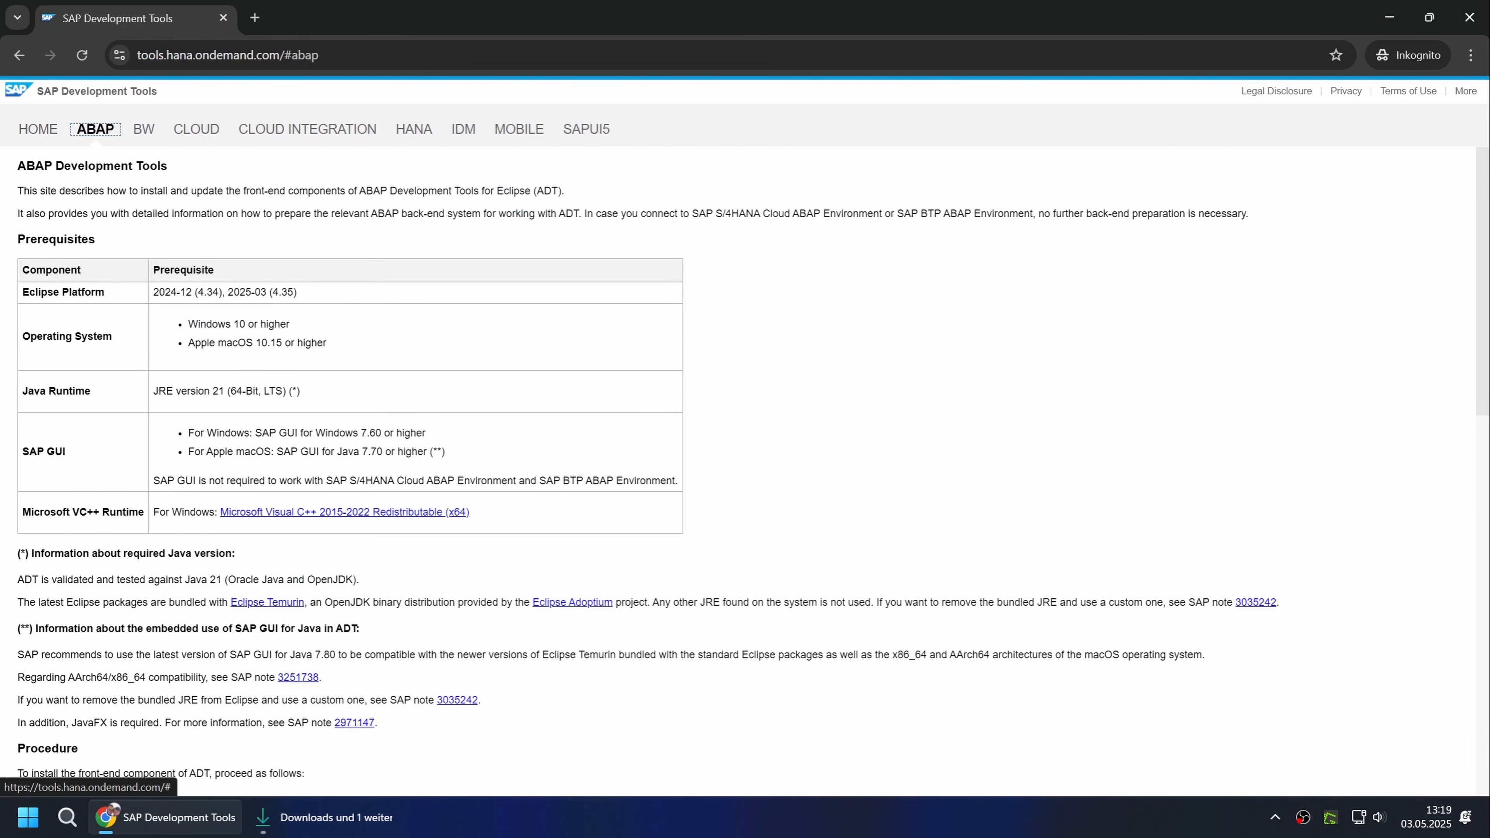
scroll(744, 469, "down", 7)
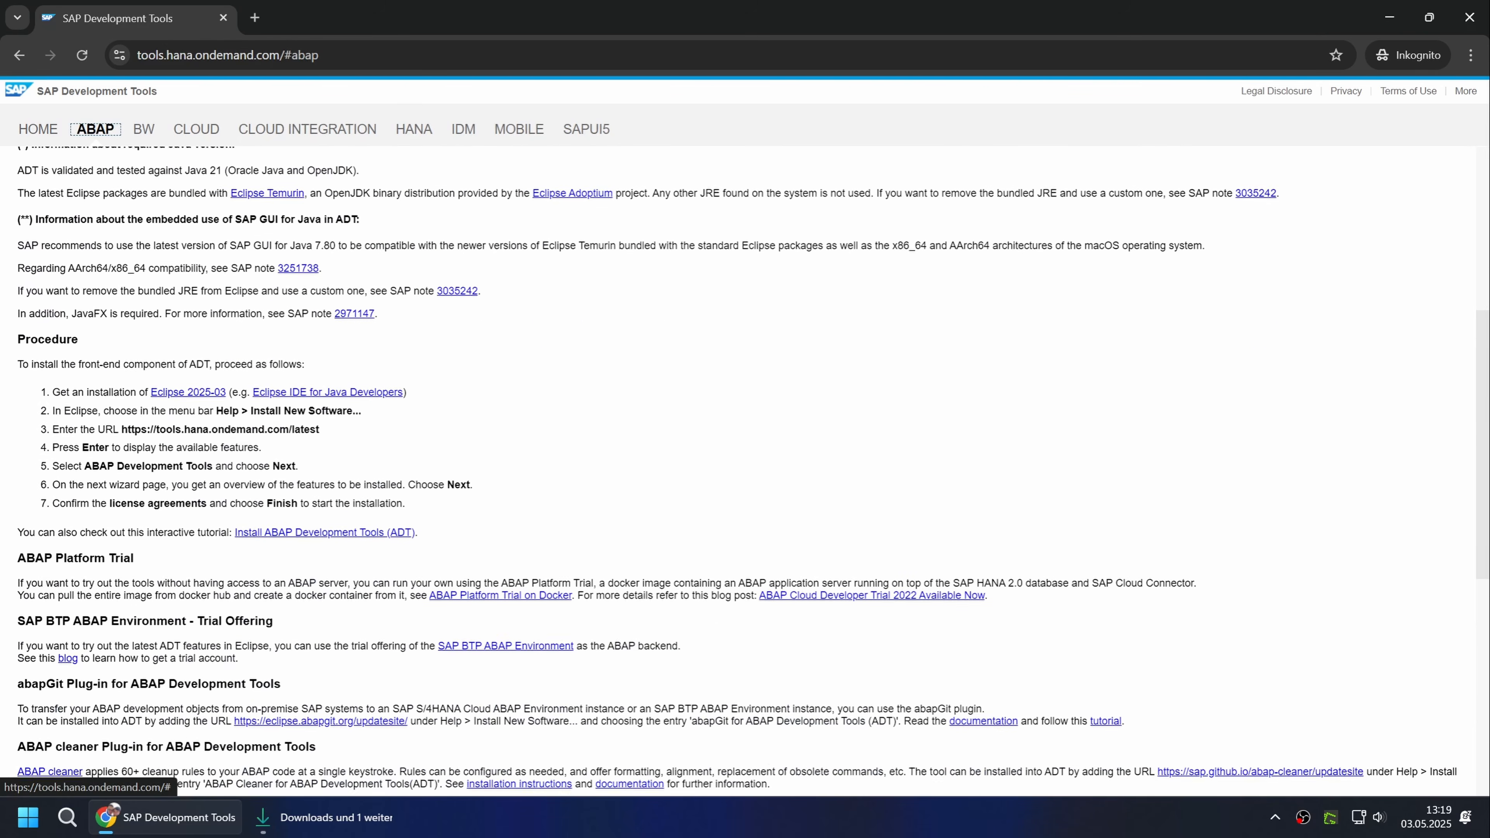
Download the Windows x86_64 package of Eclipse IDE for Java Developers 2025-03 to Downloads and close the download page.
left_click(195, 365)
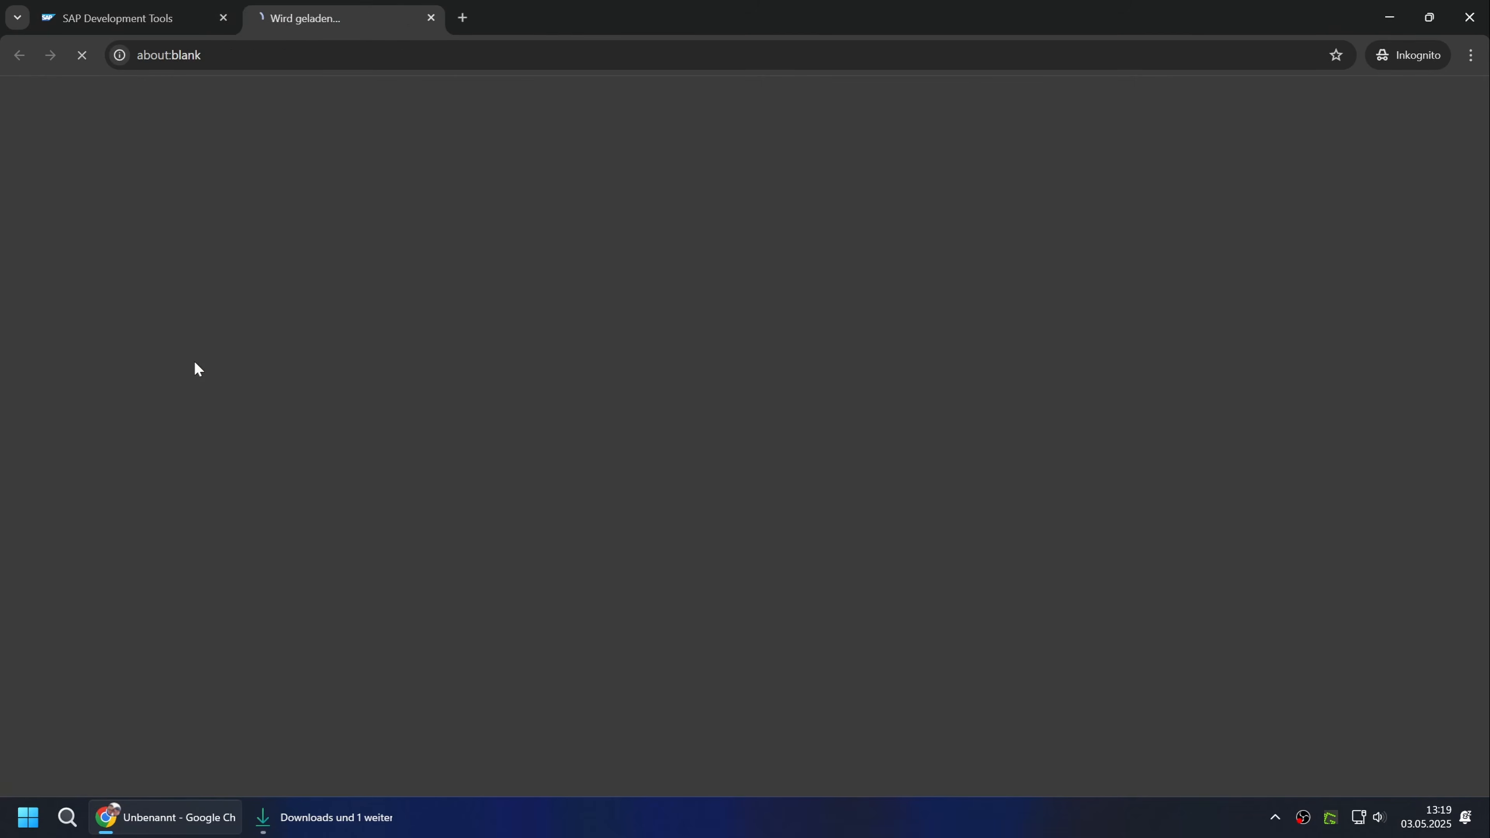
scroll(194, 362, "down", 6)
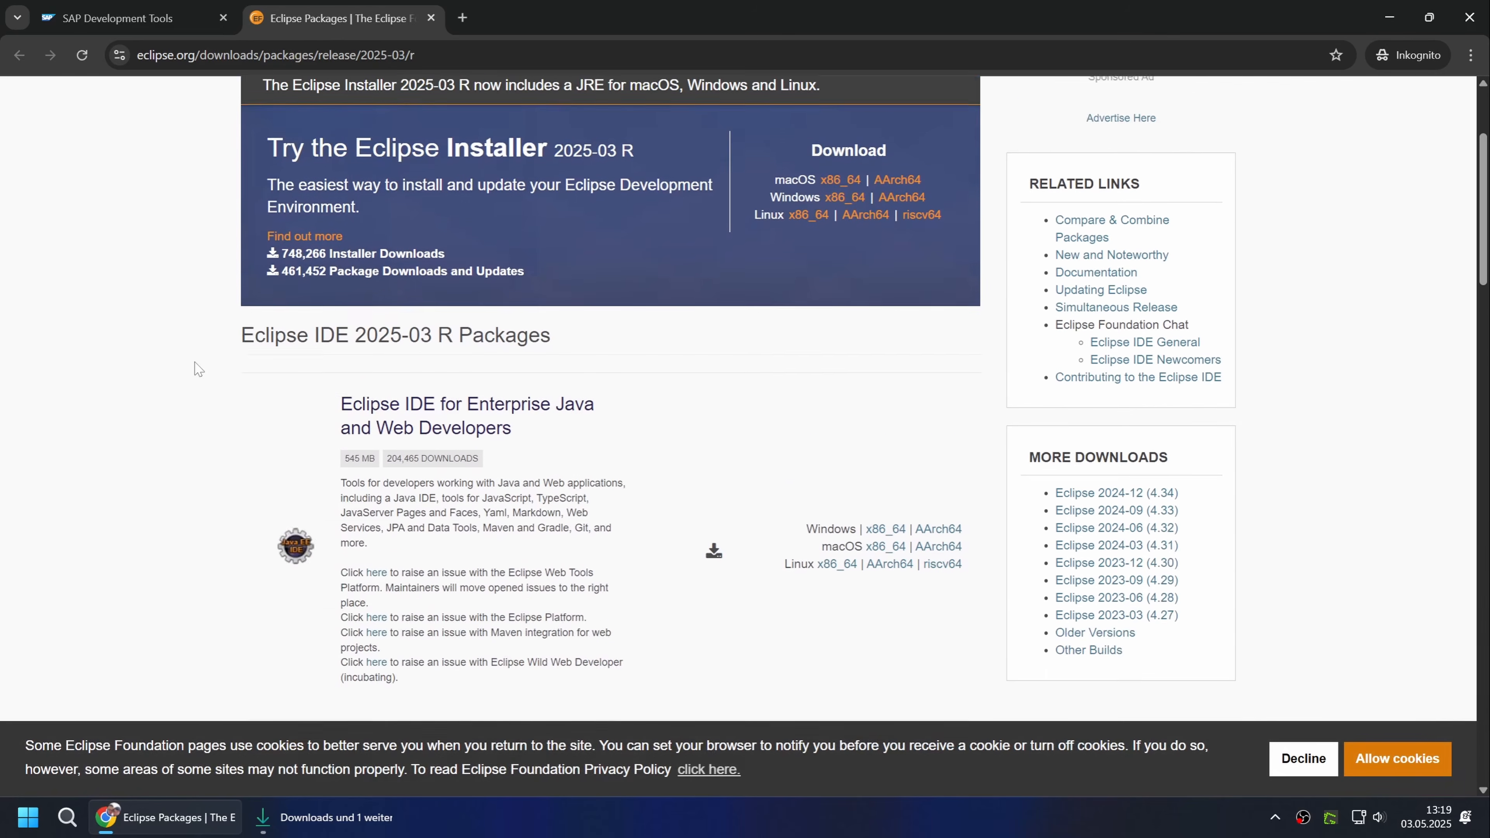
scroll(196, 368, "down", 2)
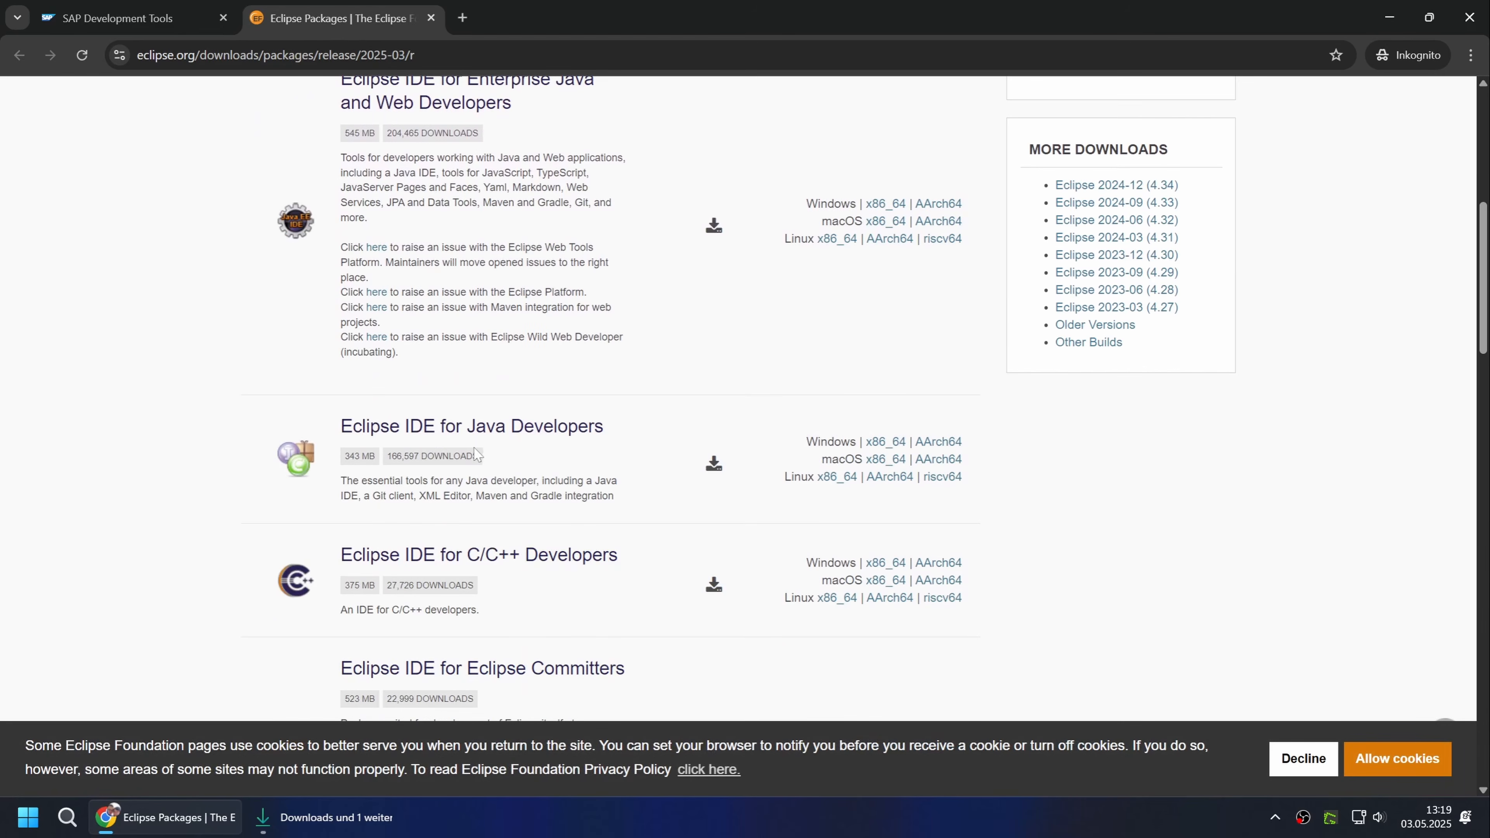
left_click(900, 446)
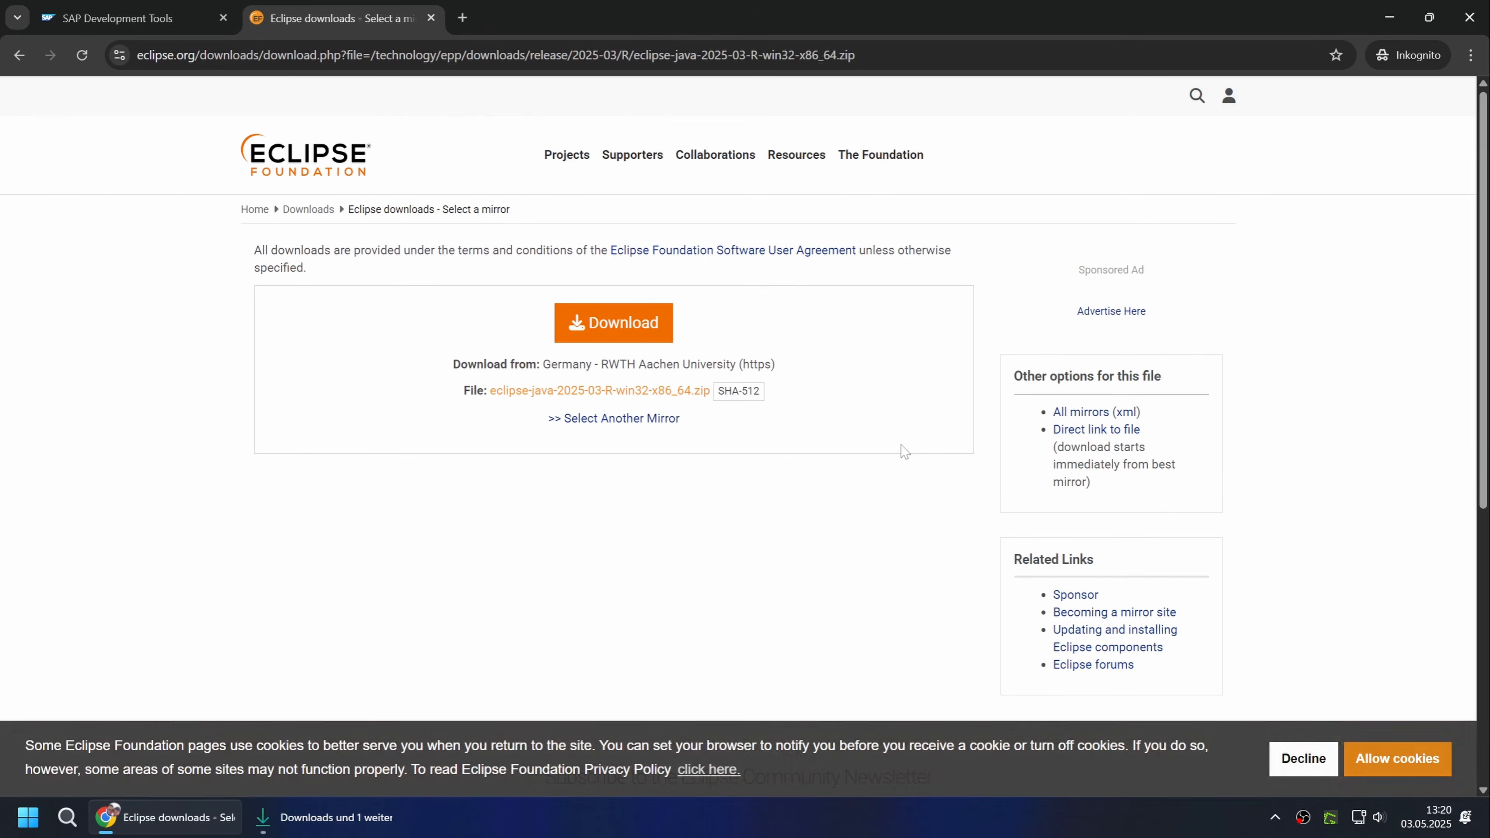
left_click(627, 329)
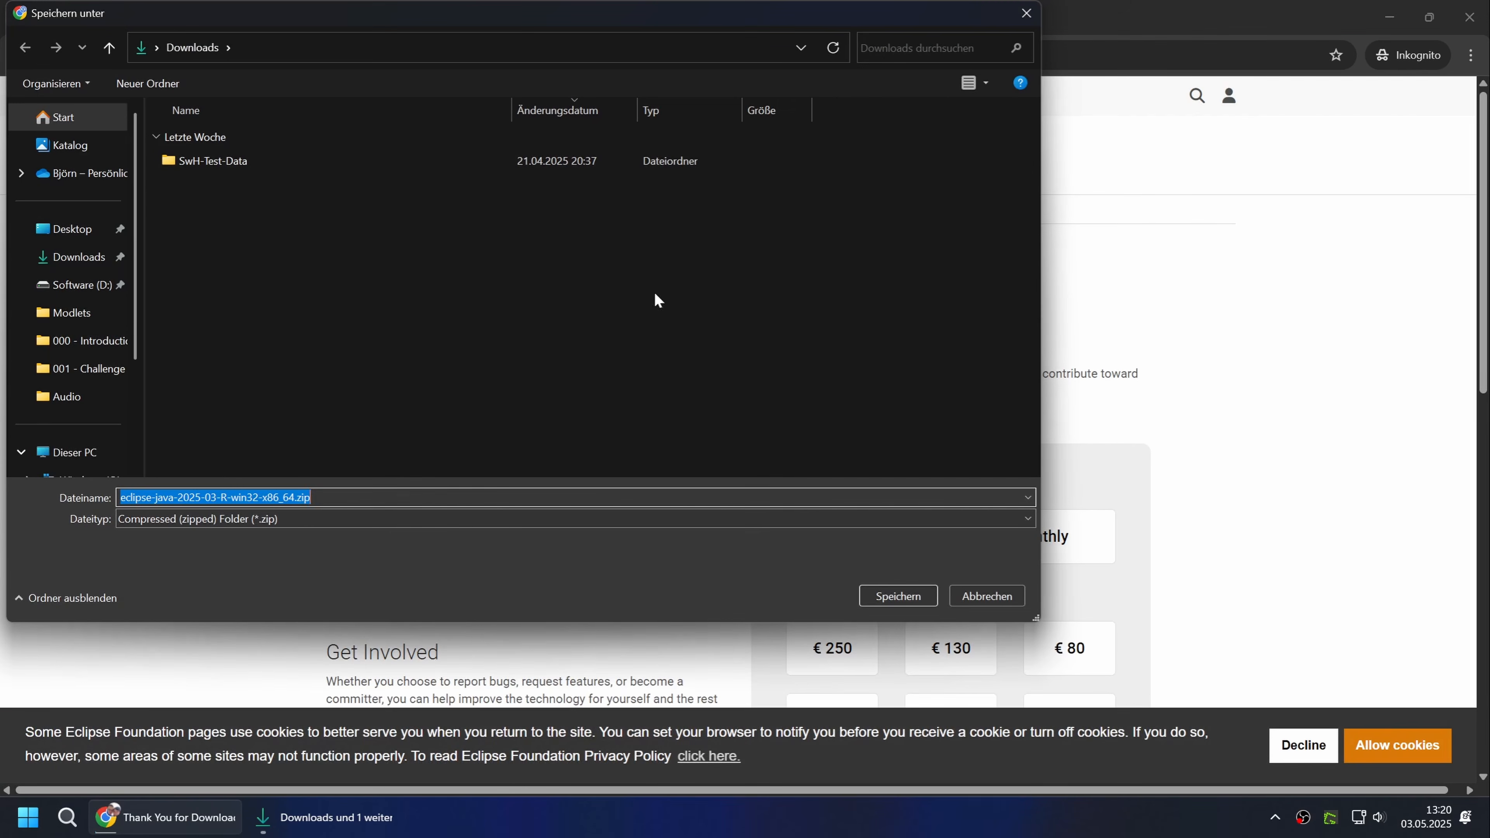
left_click(907, 599)
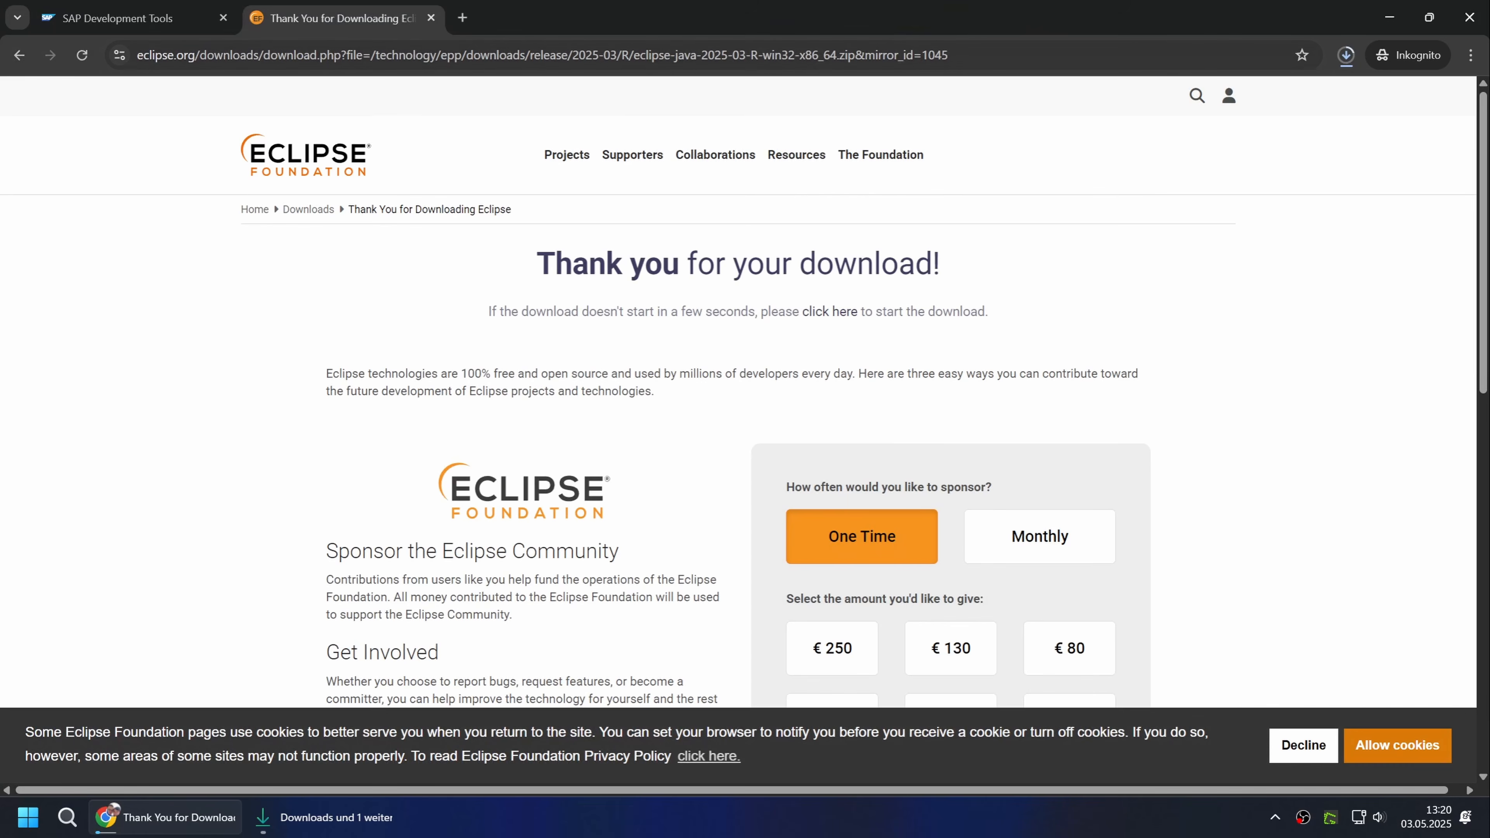
left_click(431, 18)
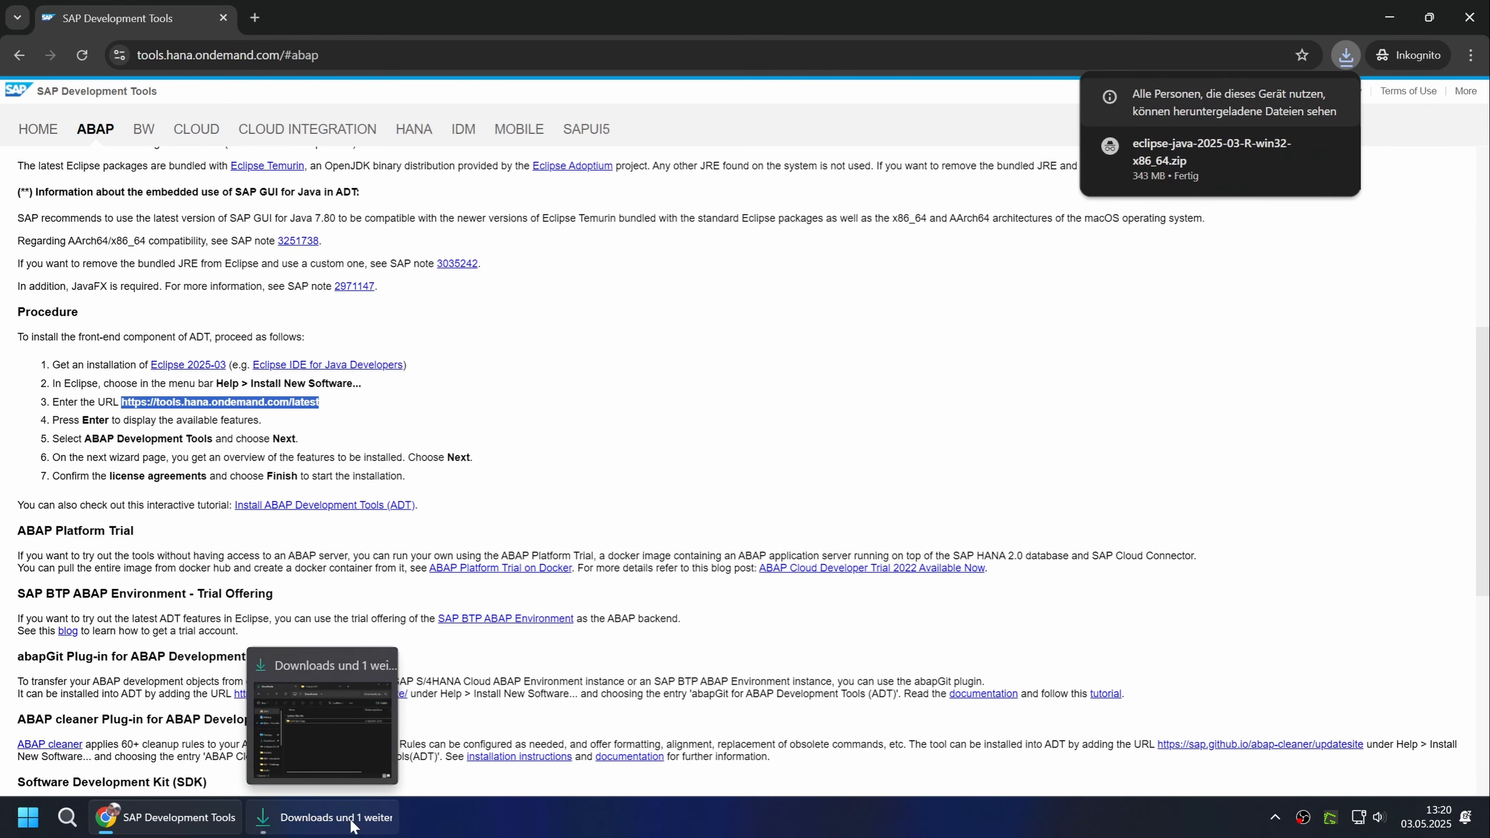
Move eclipse-java-2025-03-R-win32-x86_64.zip from the Downloads folder to the Eclipse-ADT folder on drive D in File Explorer.
left_click(351, 818)
left_click(594, 424)
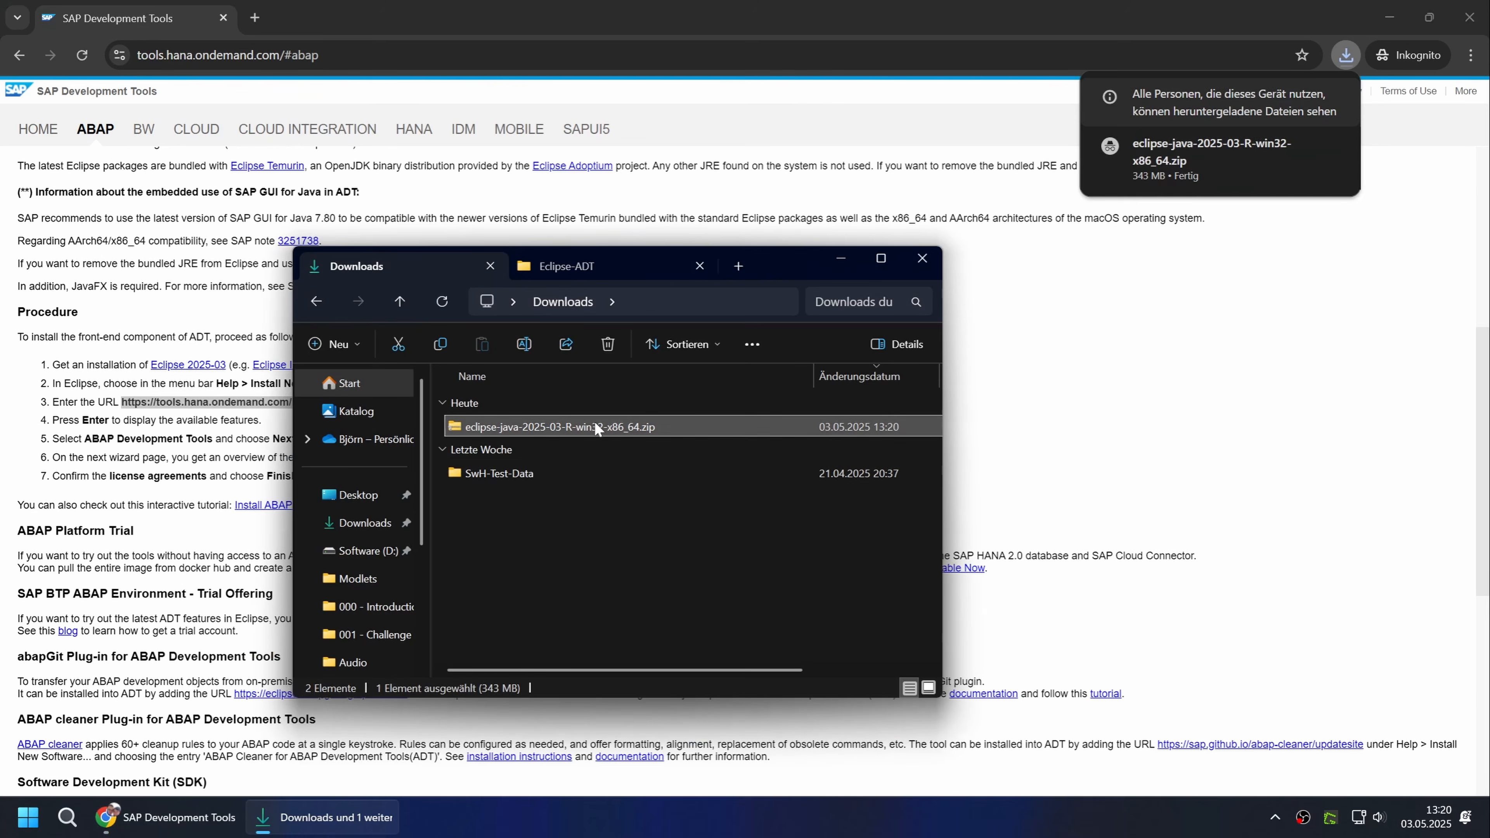
key("ctrl+x")
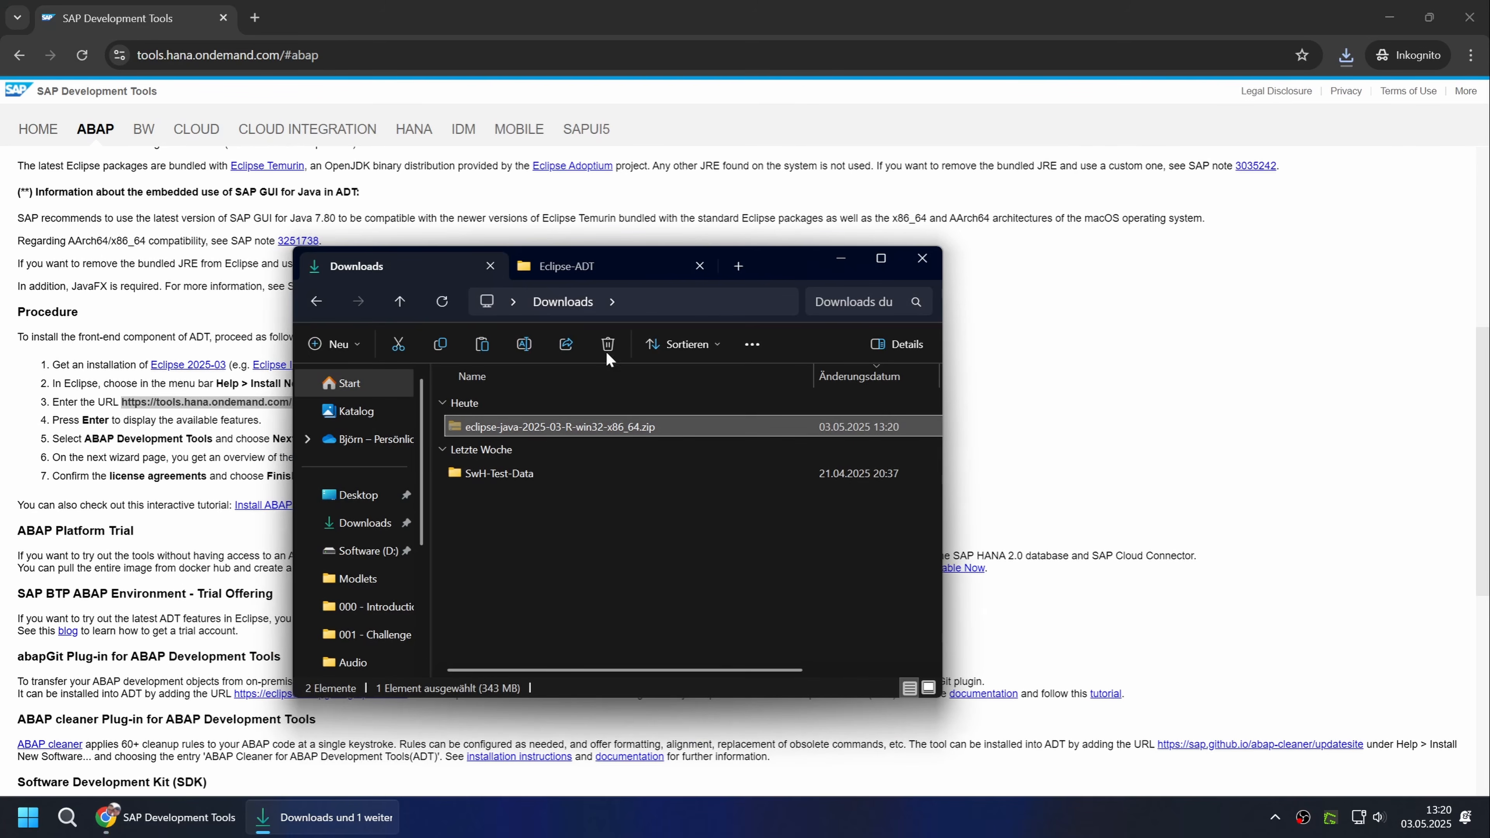
left_click(591, 269)
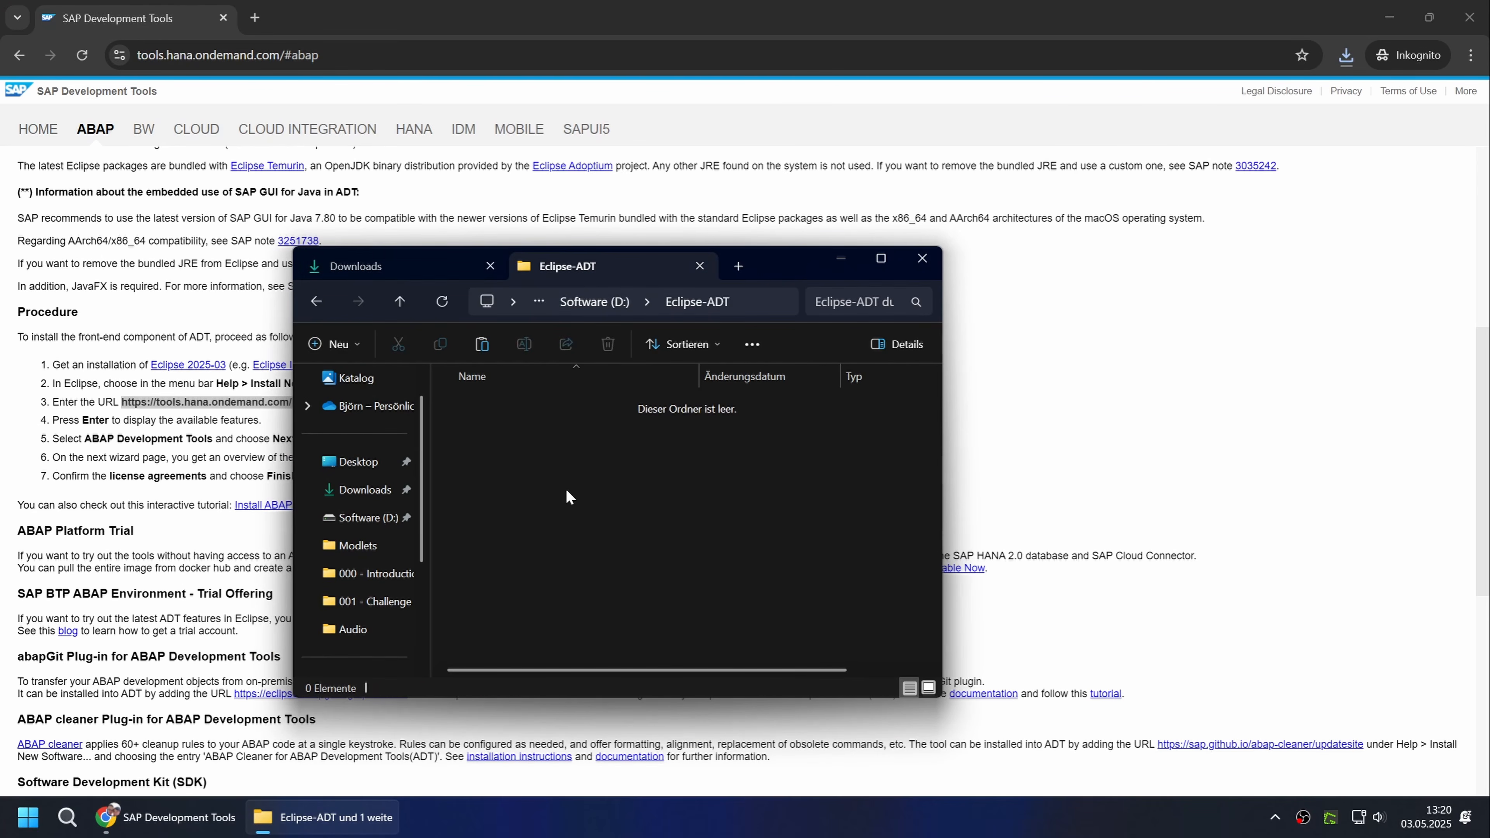
key("ctrl+v")
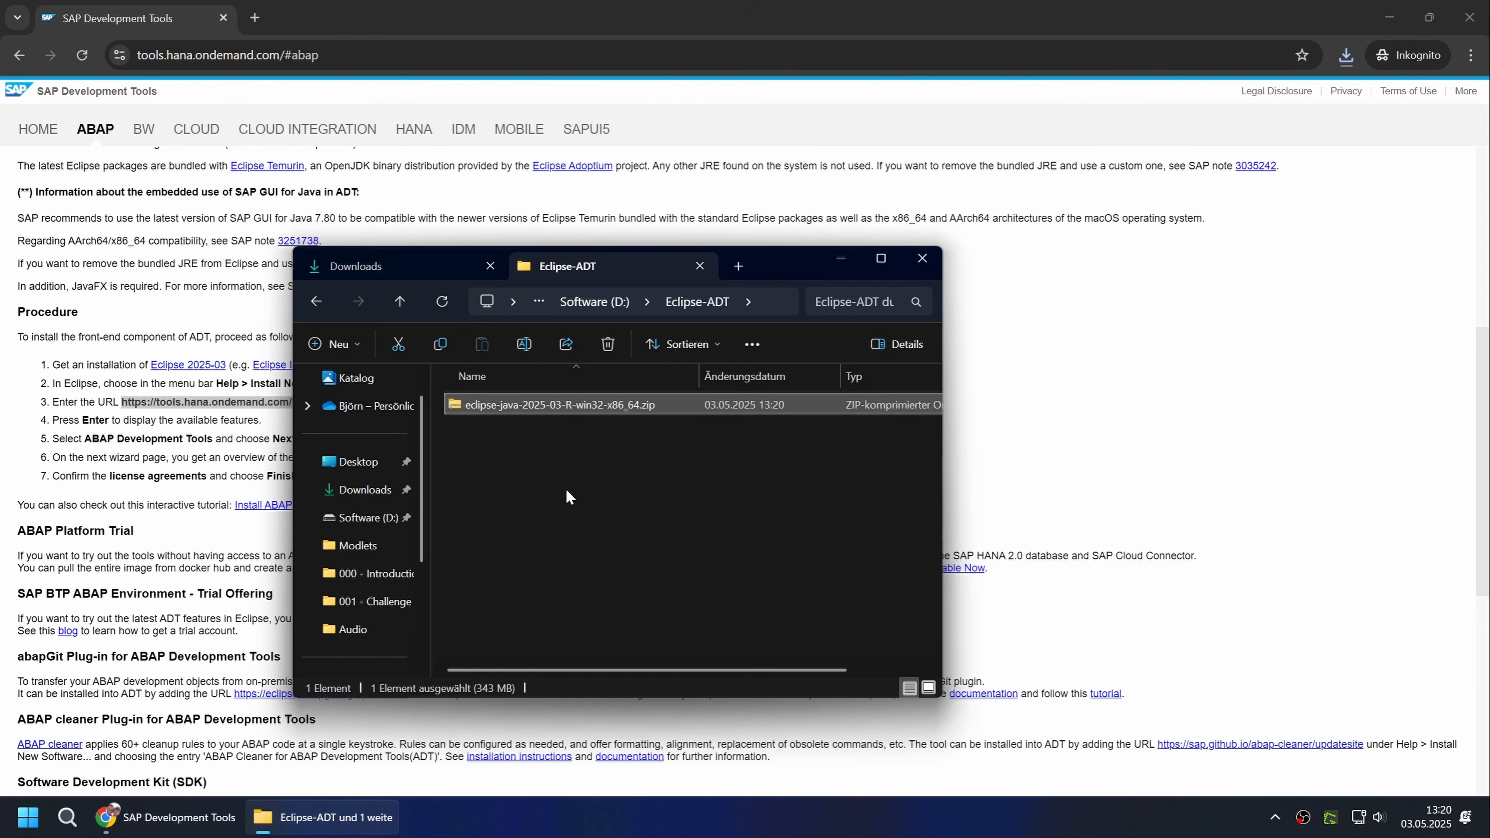
Extract the Eclipse zip archive directly into the Eclipse-ADT folder.
right_click(603, 405)
left_click(664, 665)
mouse_move(698, 499)
left_click(940, 560)
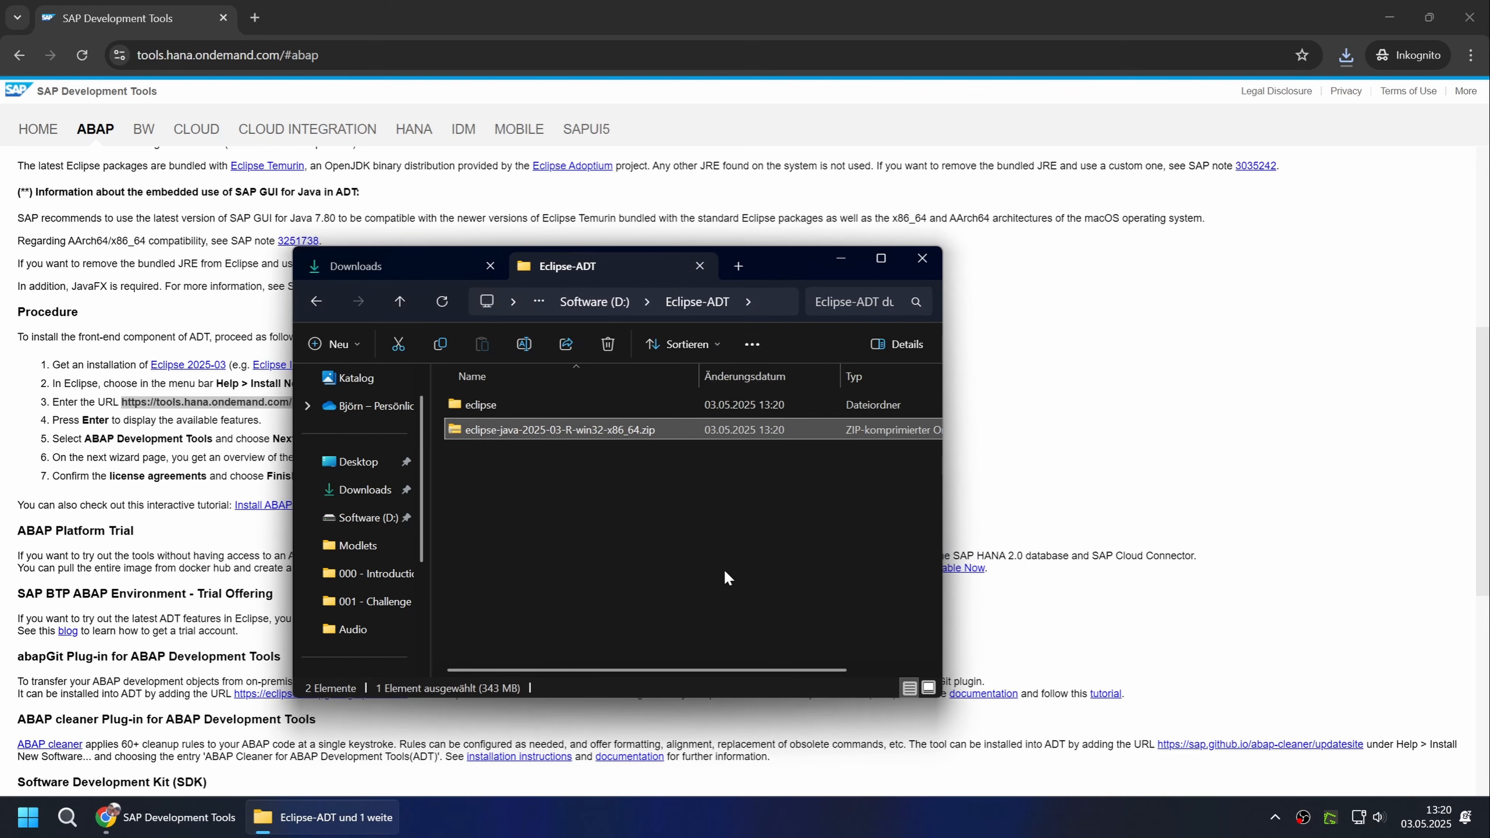
Start eclipse.exe from the extracted eclipse folder and launch it with a workspace directory named eclipse-workspace-2025.
double_click(506, 405)
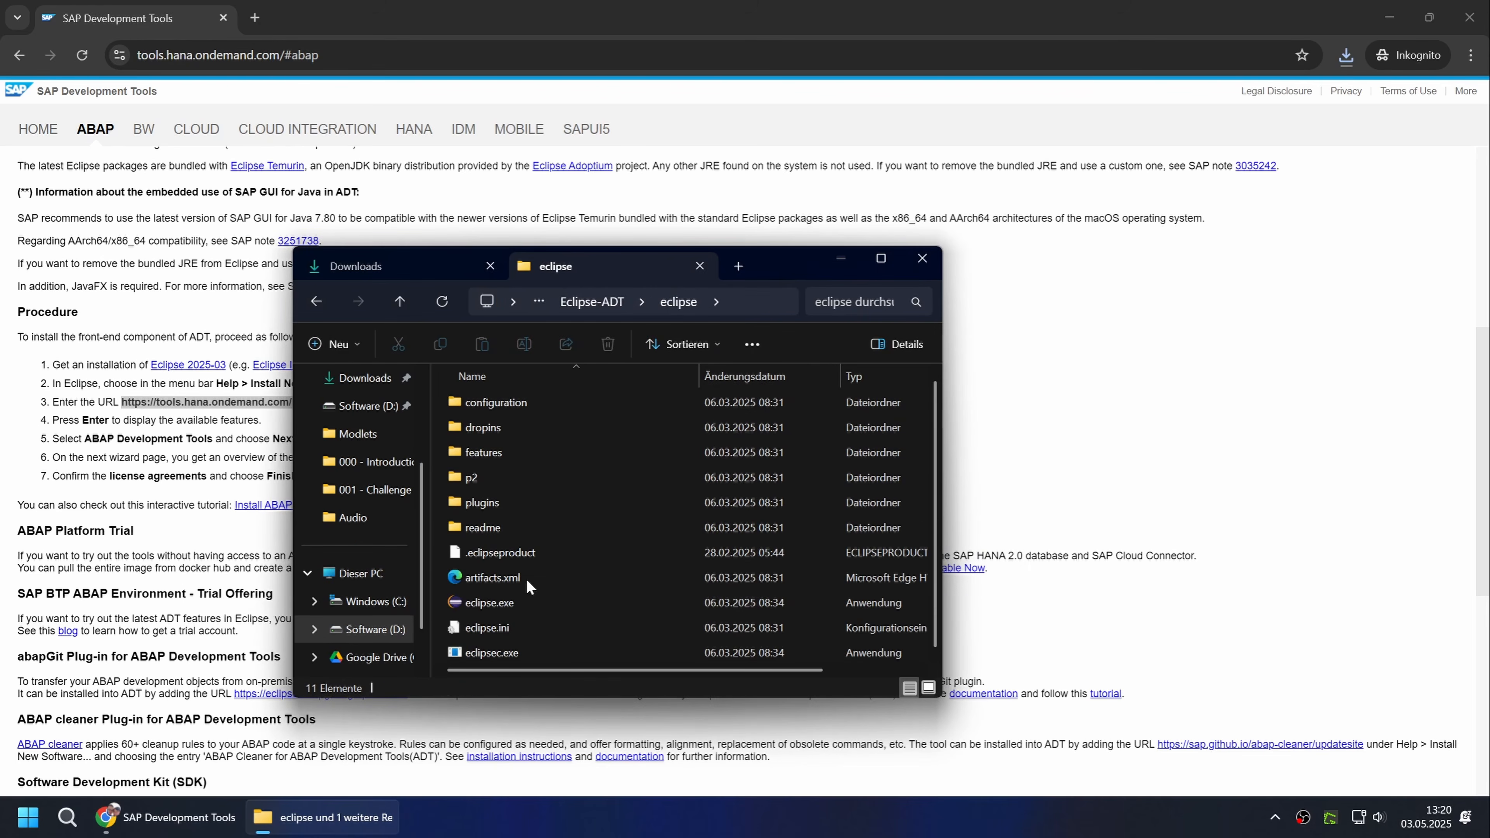
double_click(519, 603)
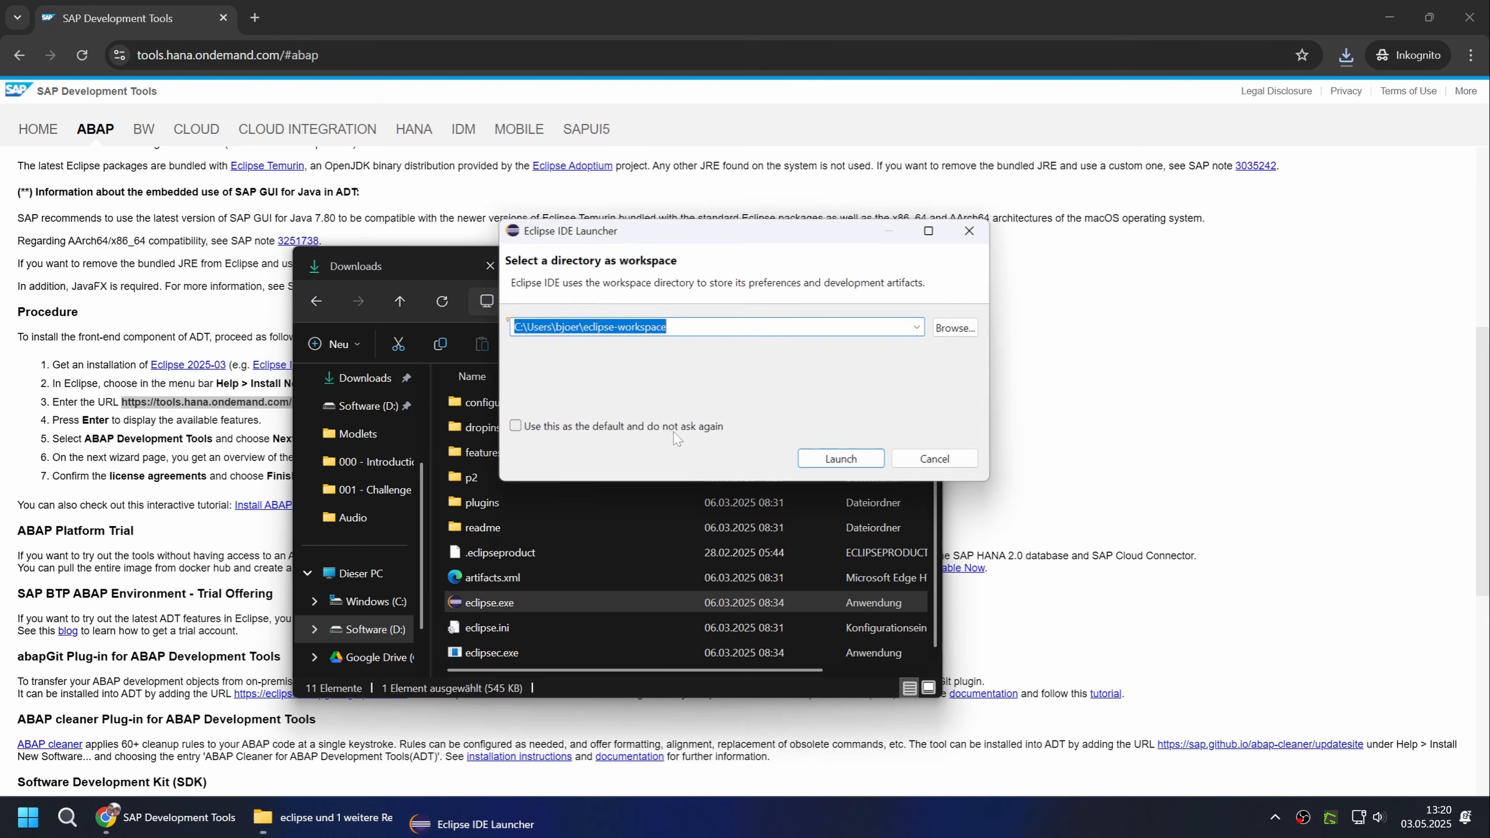
left_click(667, 327)
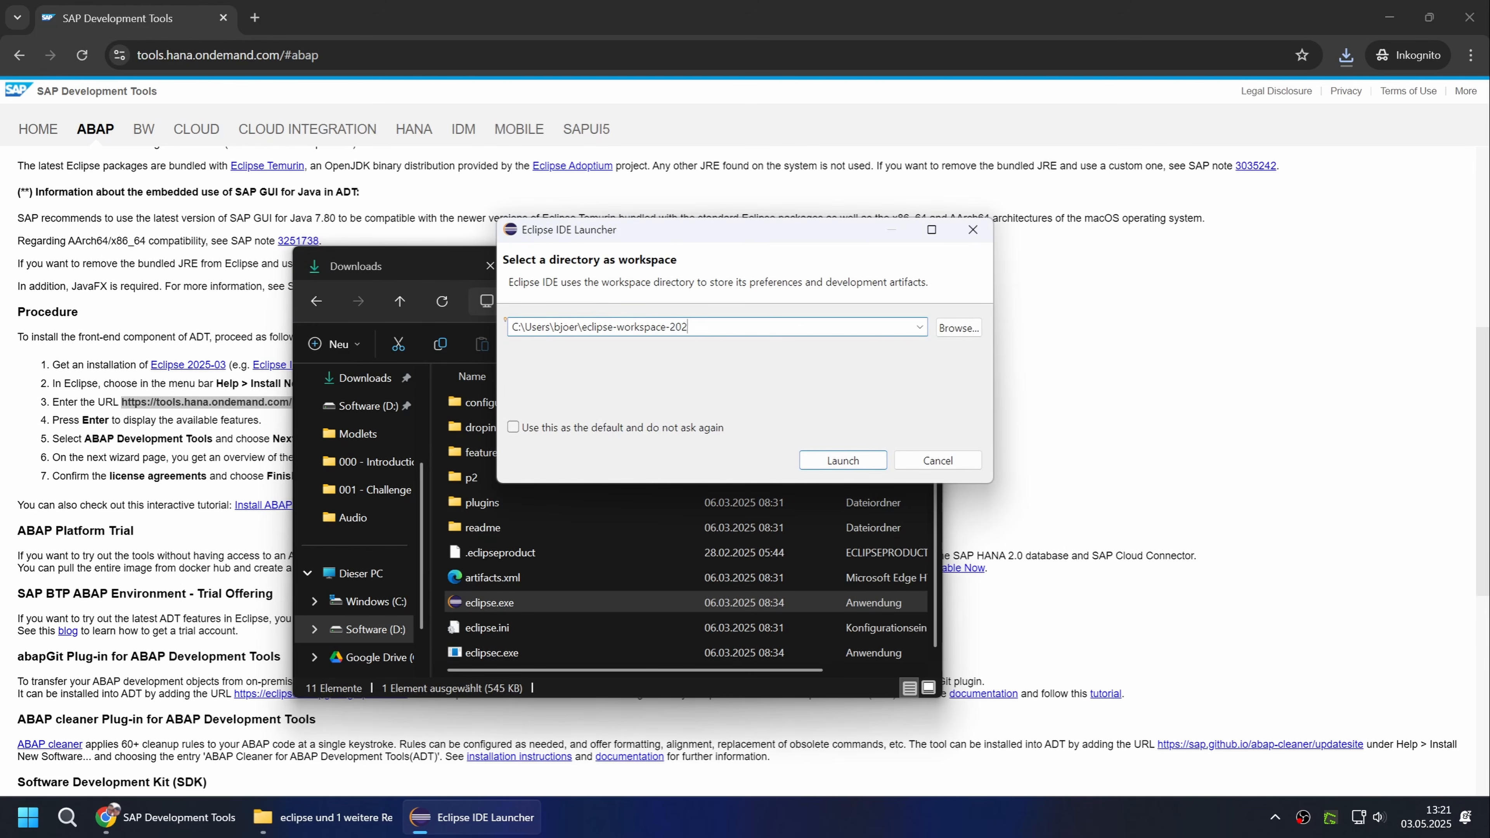
left_click(862, 463)
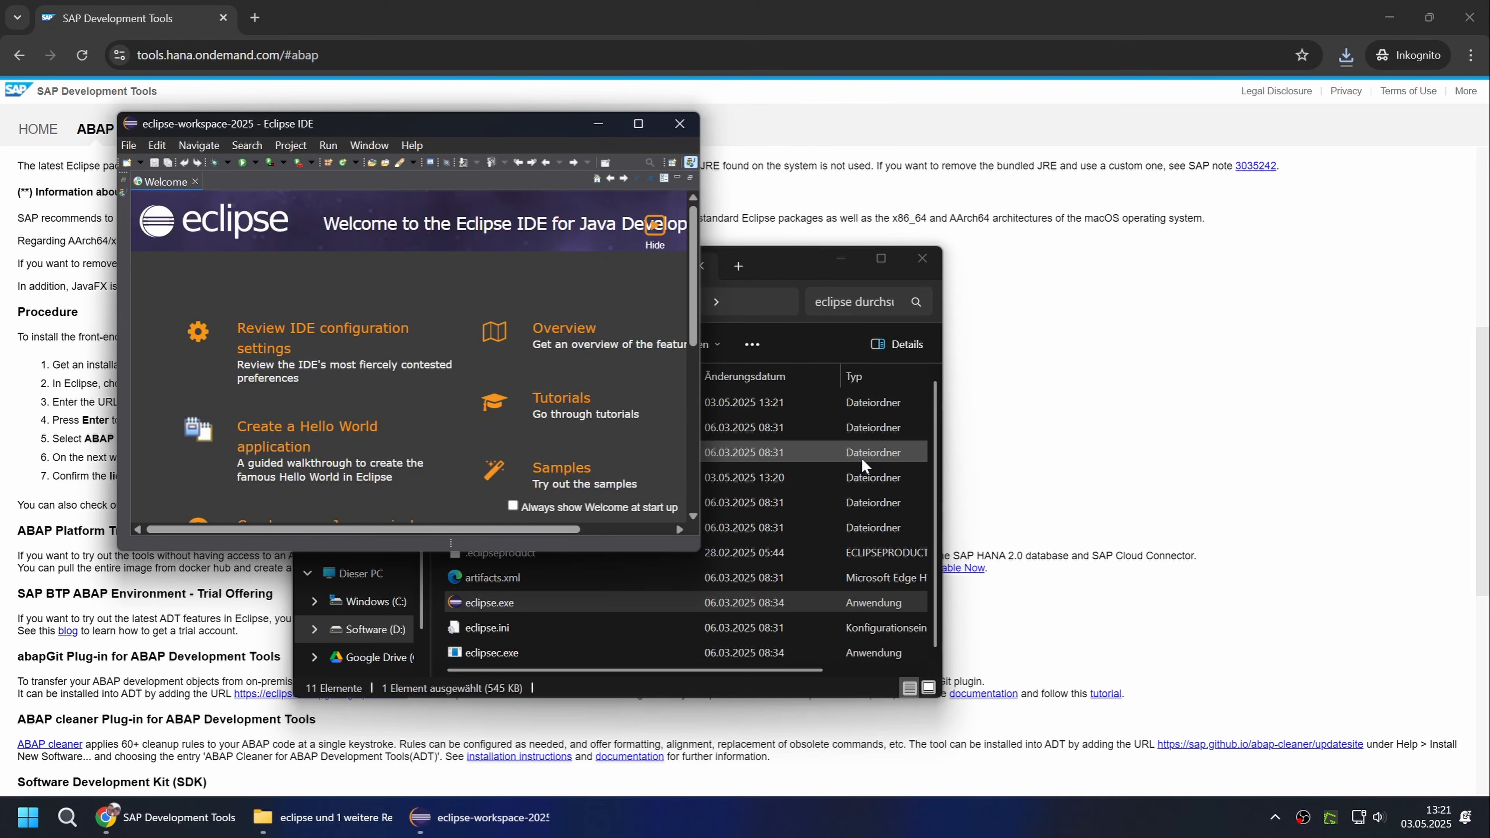
Maximize the Eclipse window and exclude Eclipse IDE from Microsoft Defender scanning.
double_click(469, 130)
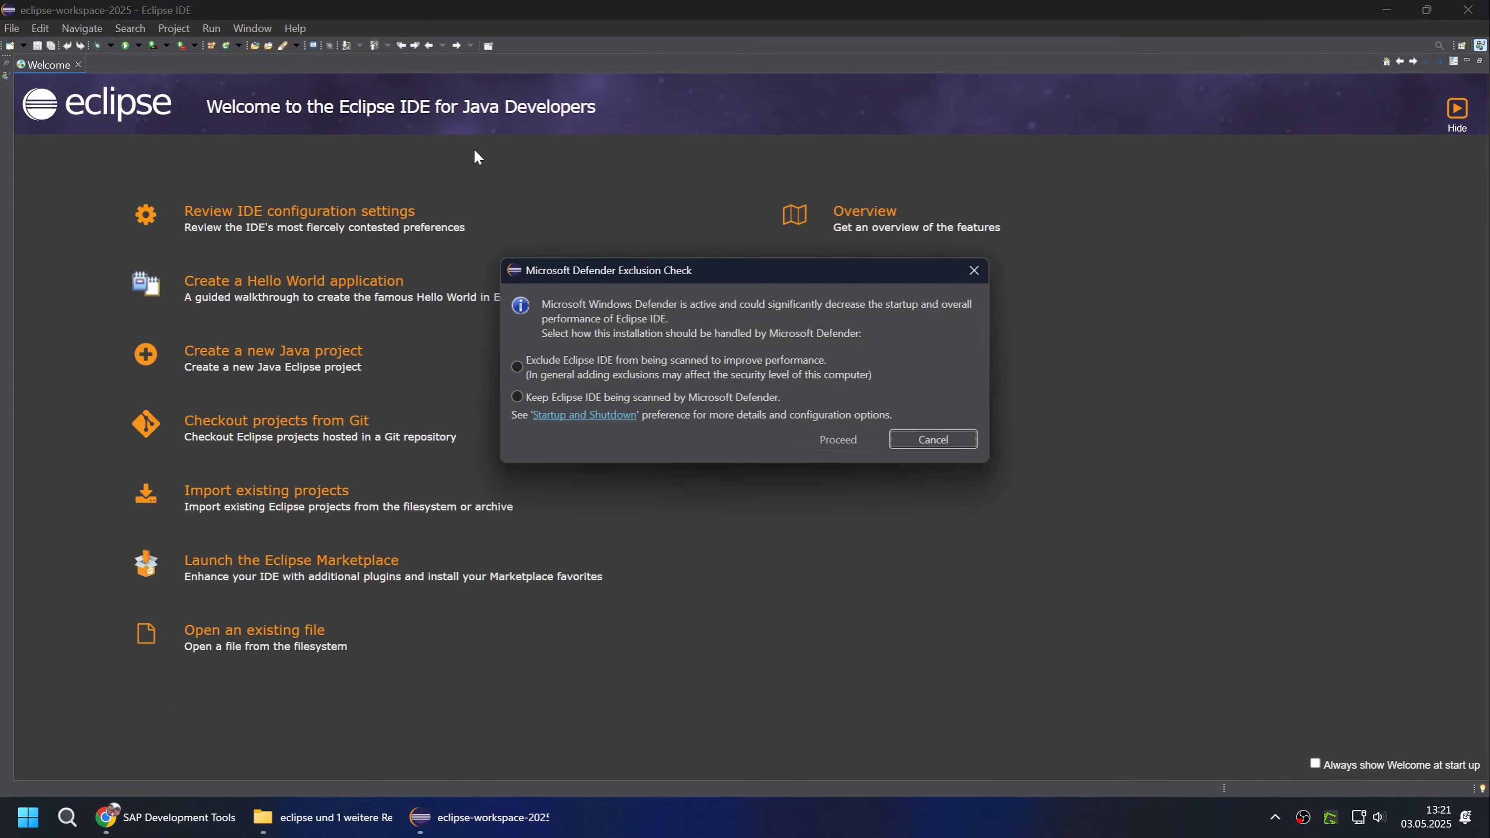
left_click(620, 363)
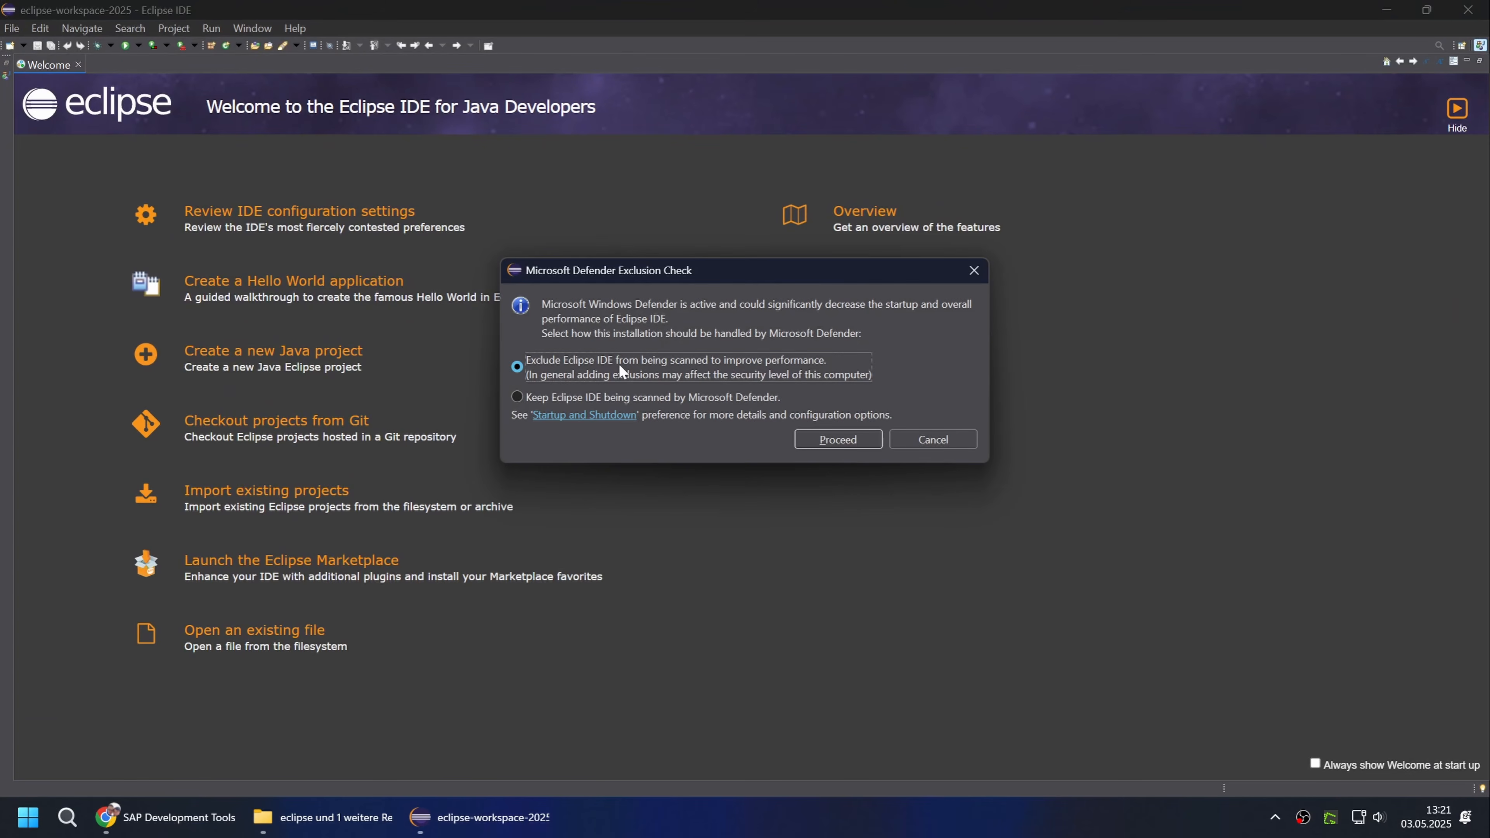
left_click(839, 440)
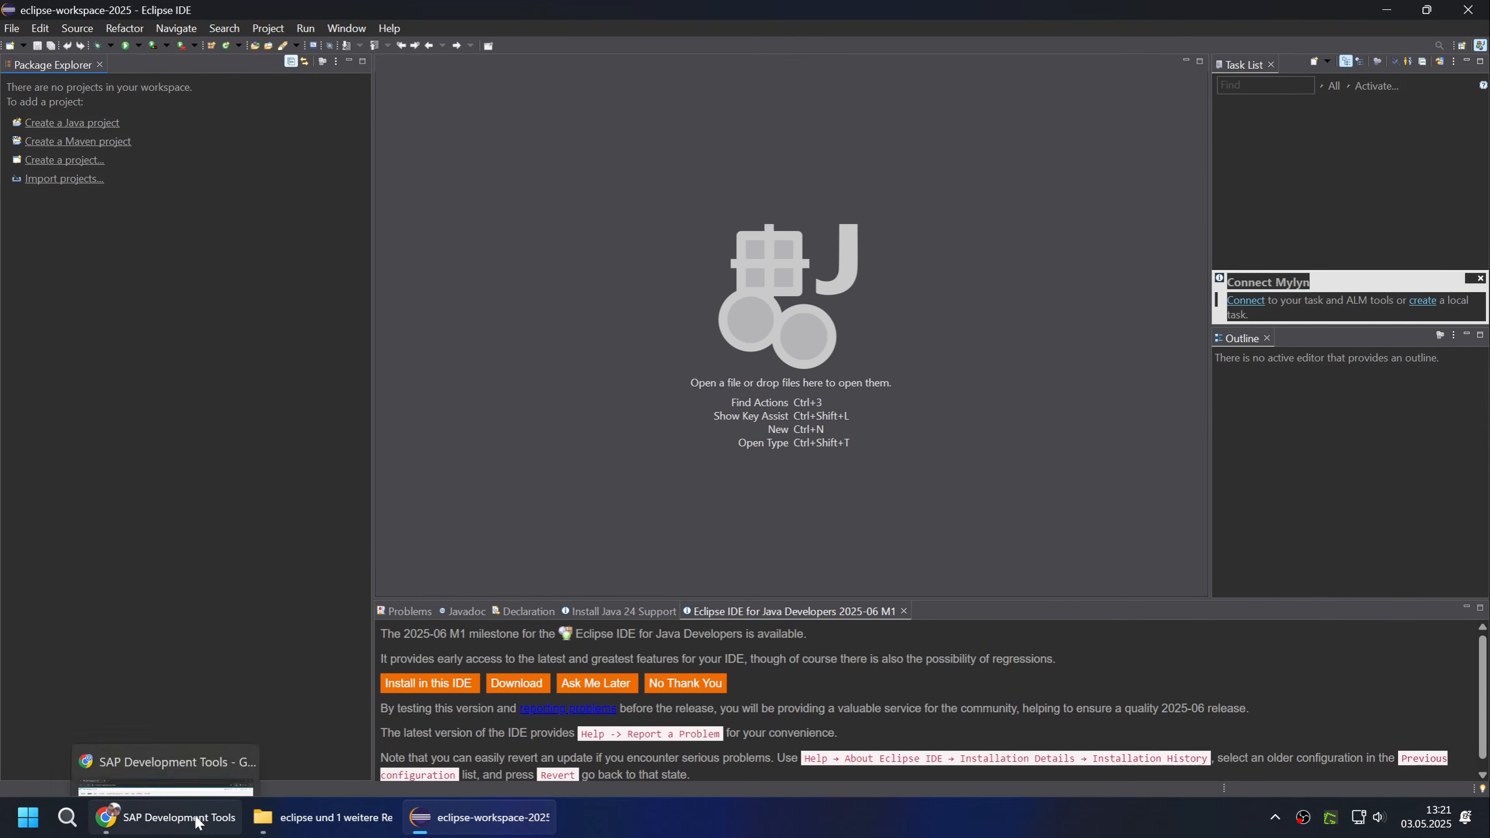
left_click(233, 761)
right_click(209, 399)
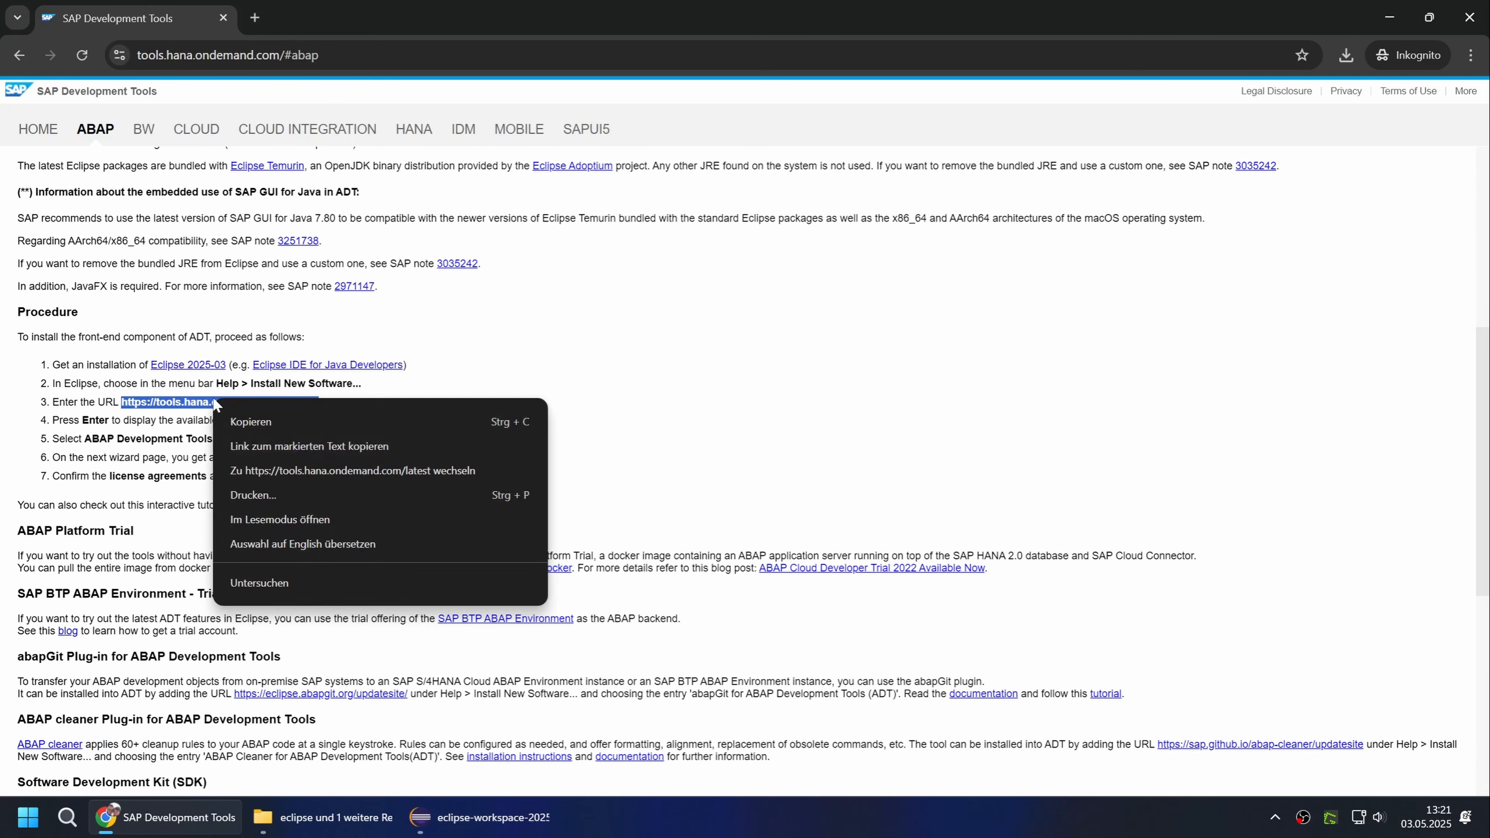
left_click(267, 421)
left_click(466, 827)
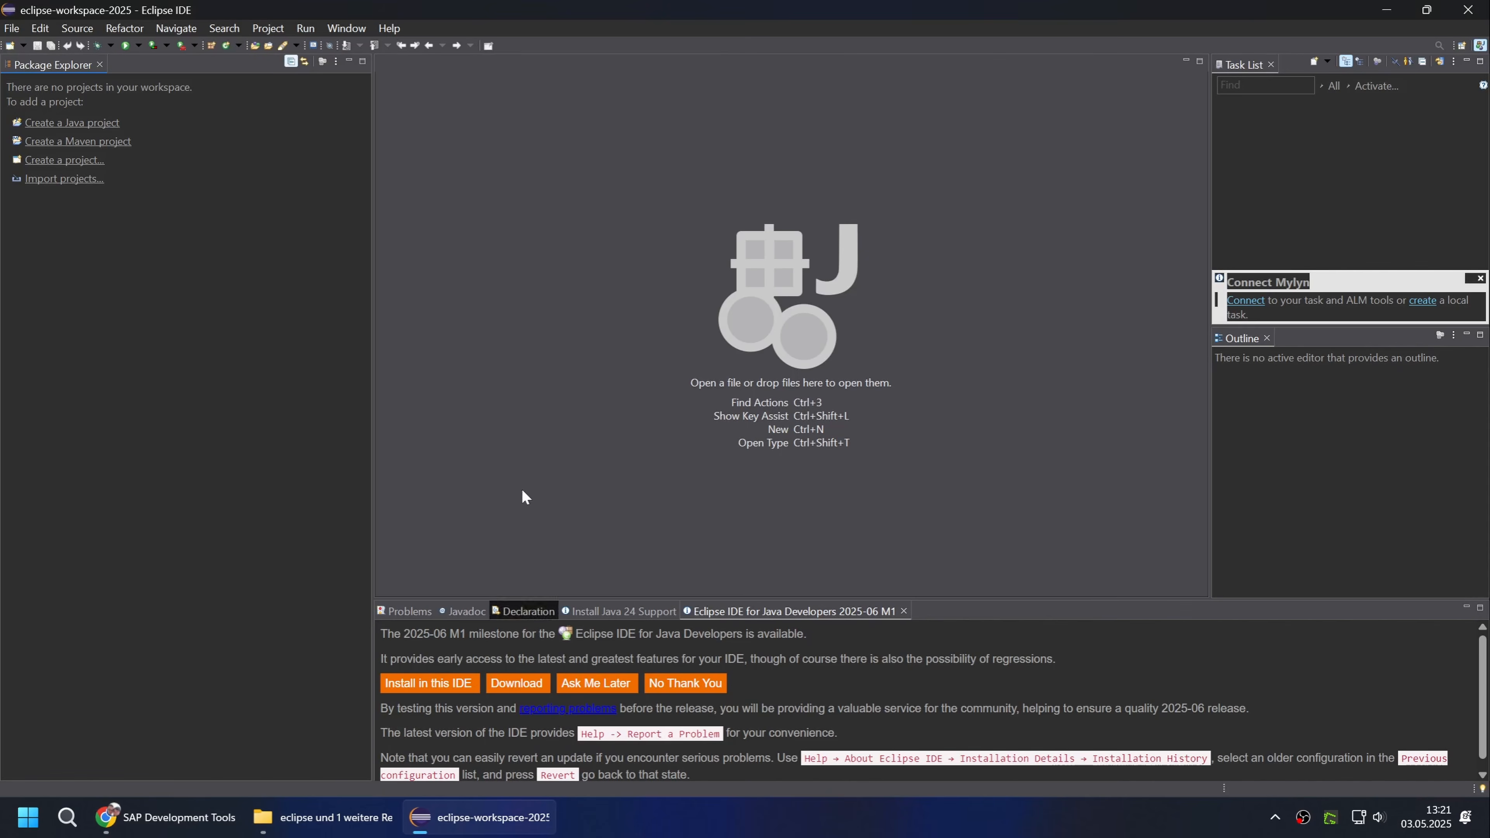
left_click(389, 28)
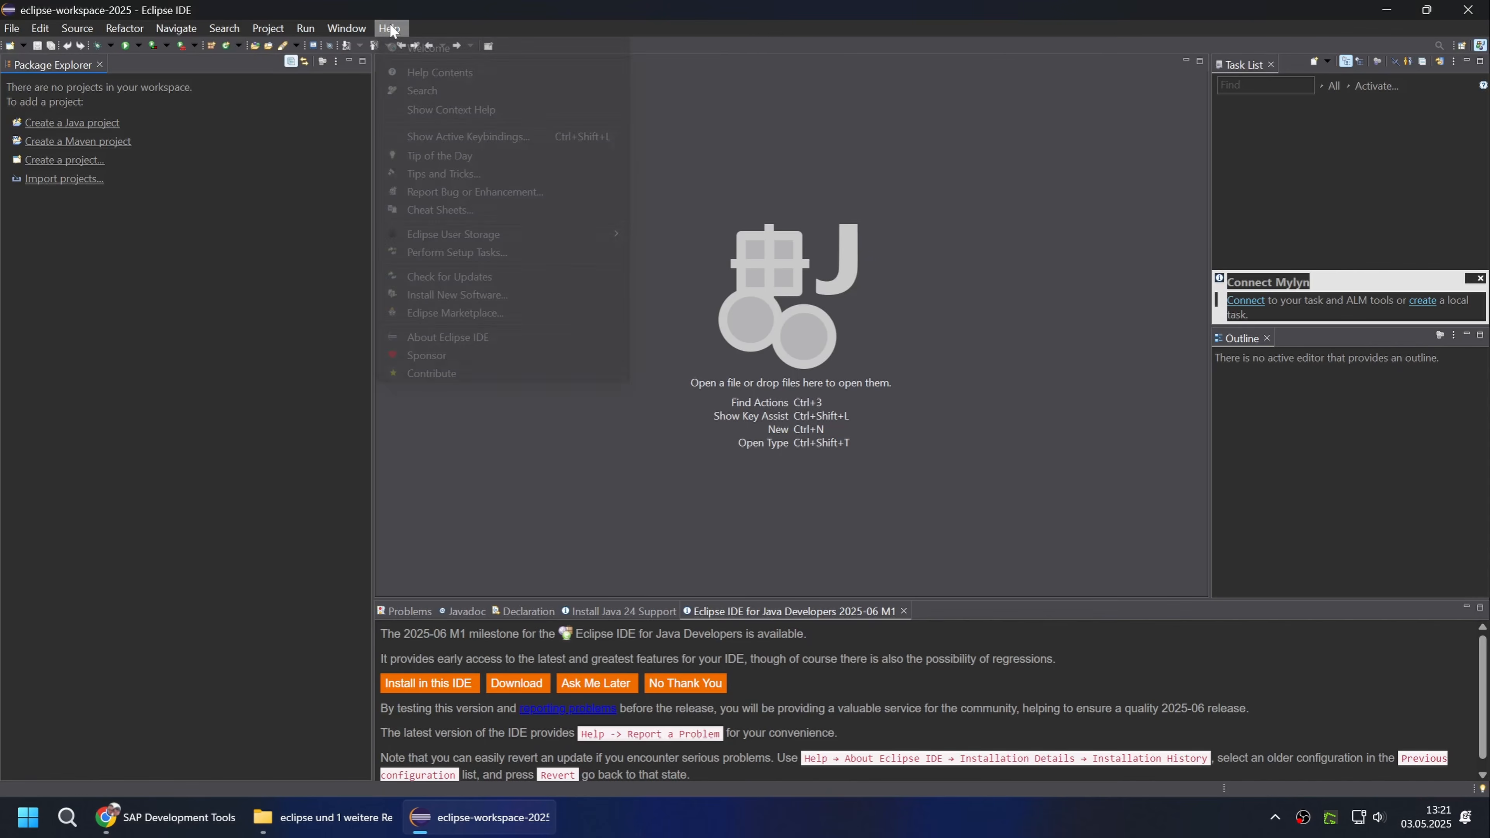
left_click(434, 294)
key("ctrl+v")
key("Return")
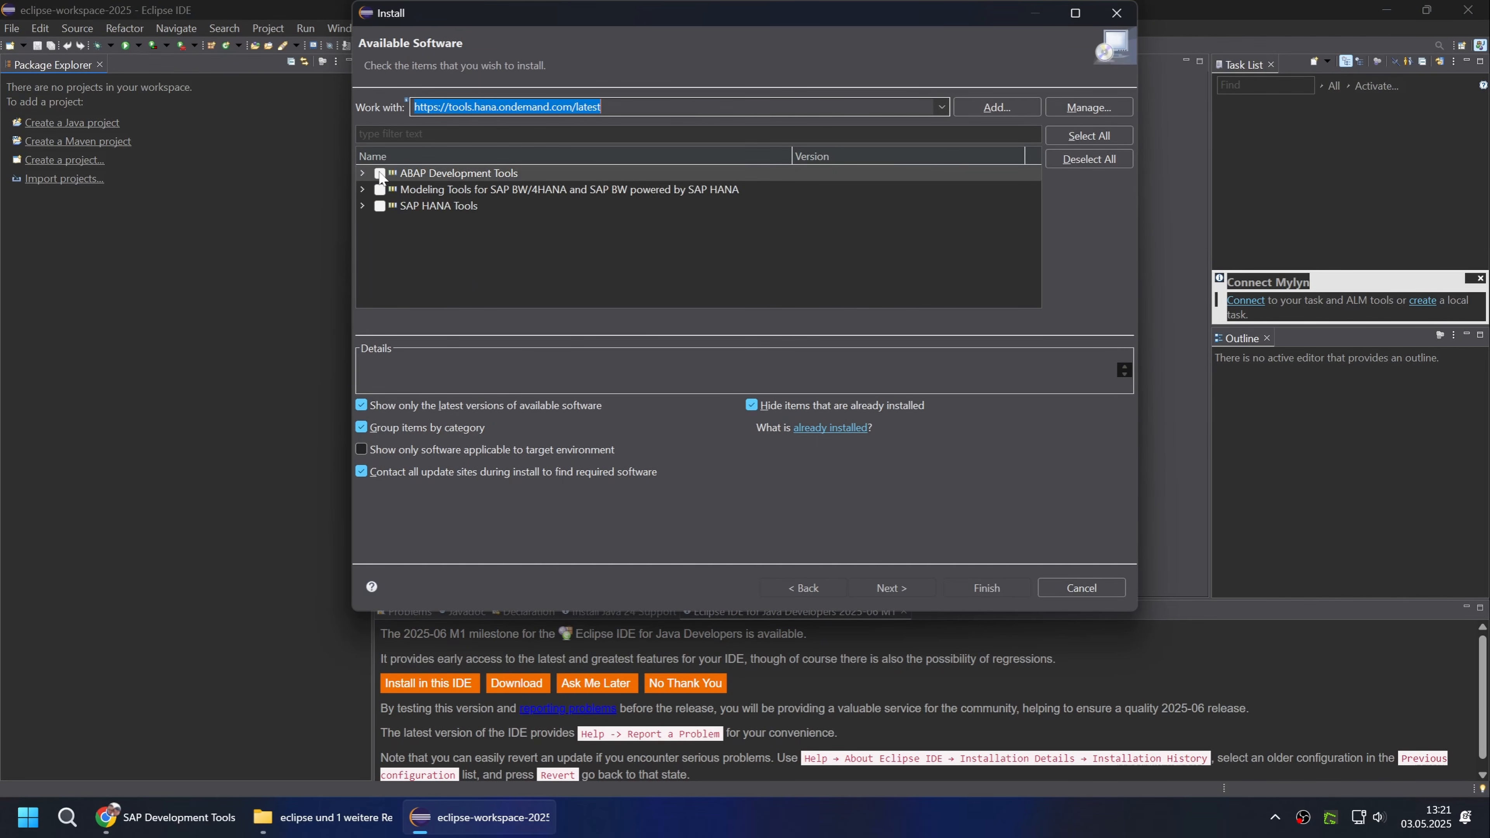
Select ABAP Development Tools for installation, proceed past the install details and accept the license agreements to start installing.
left_click(379, 174)
left_click(905, 587)
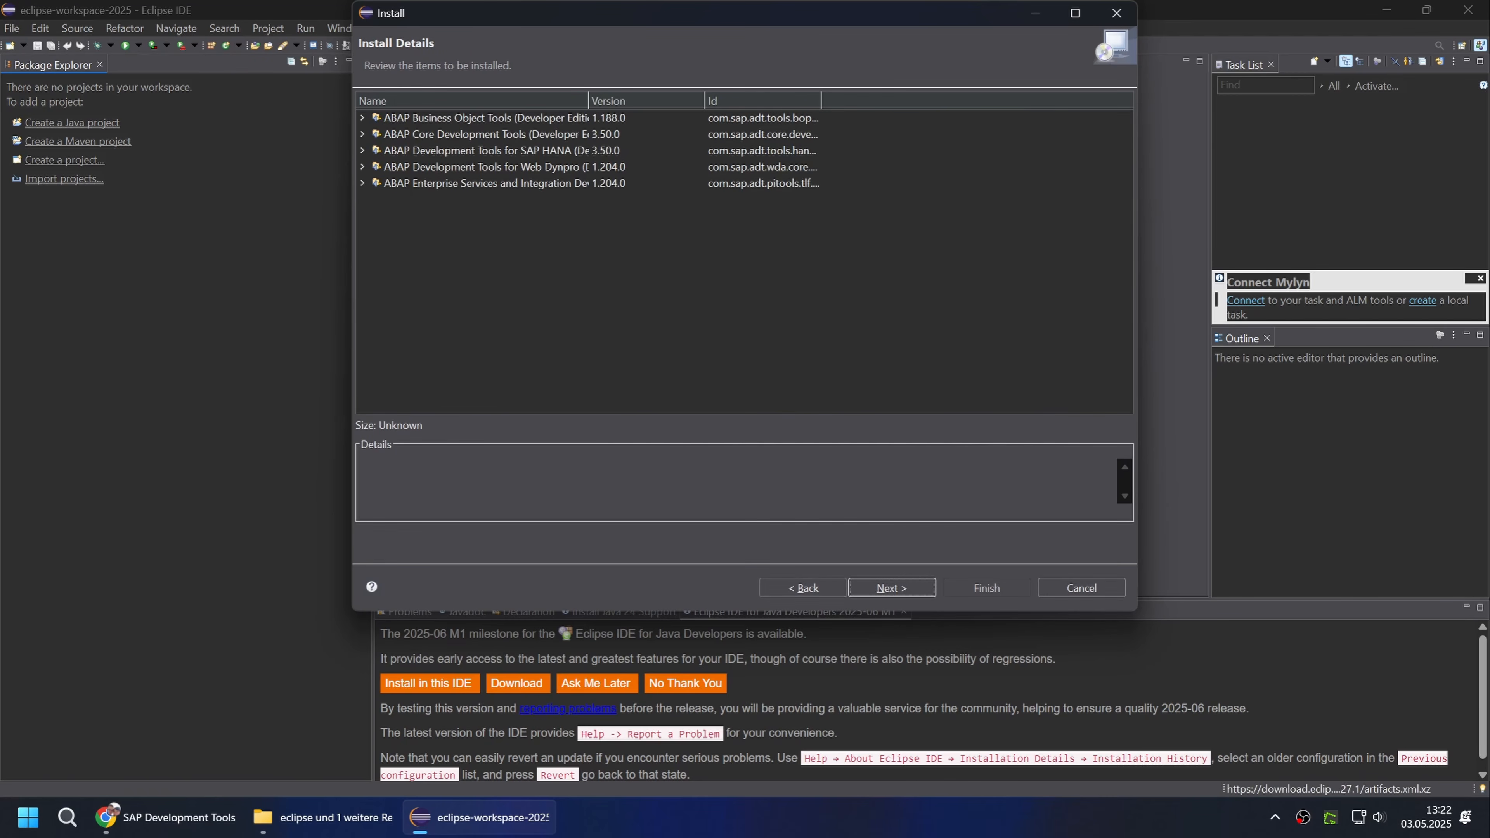
left_click(889, 587)
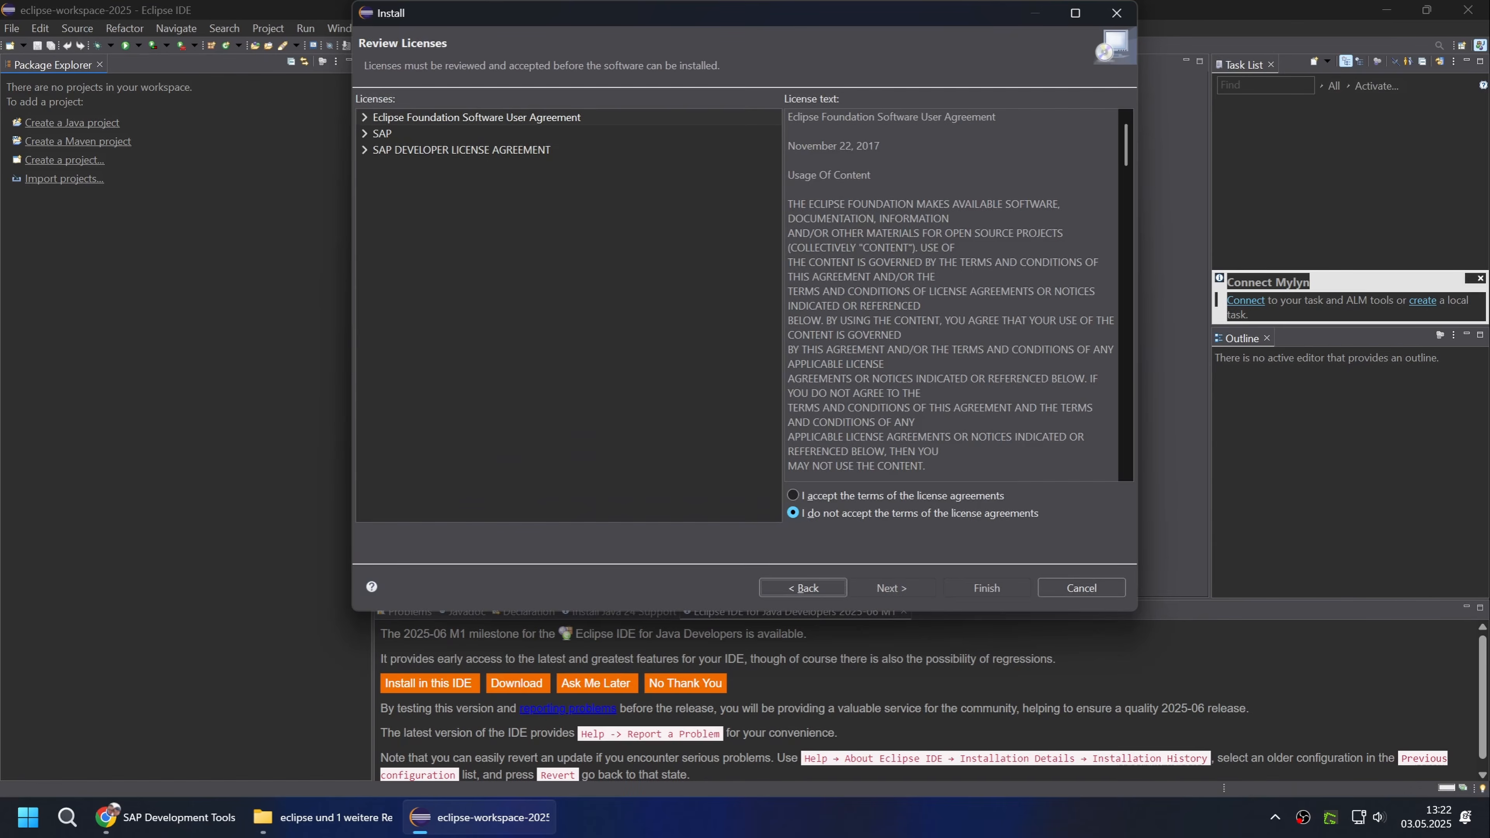
left_click_drag(1130, 147, 1149, 397)
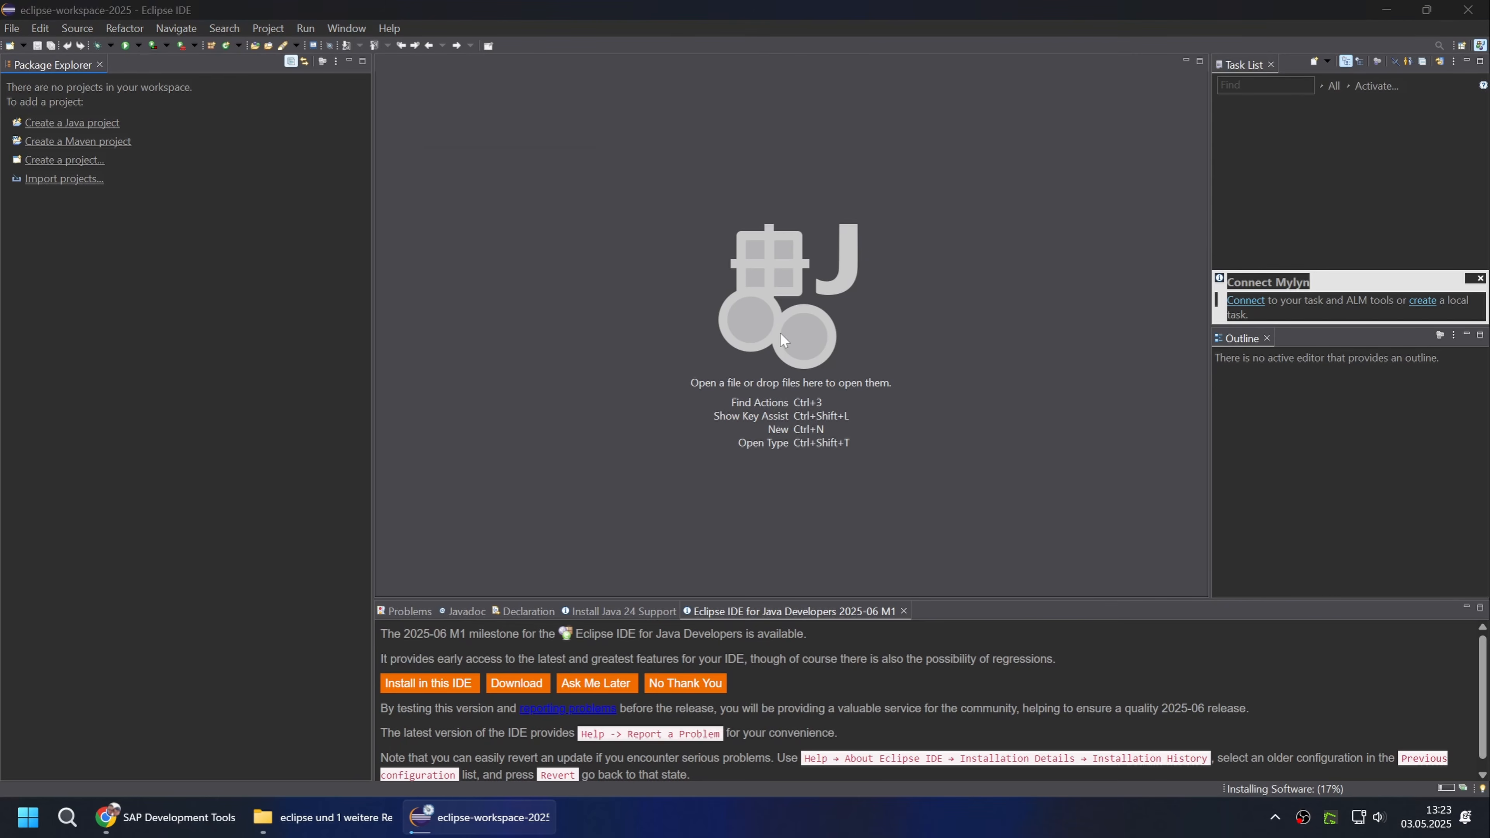
Confirm the prompts raised during the software installation and restart Eclipse to complete it.
left_click(954, 291)
left_click(953, 498)
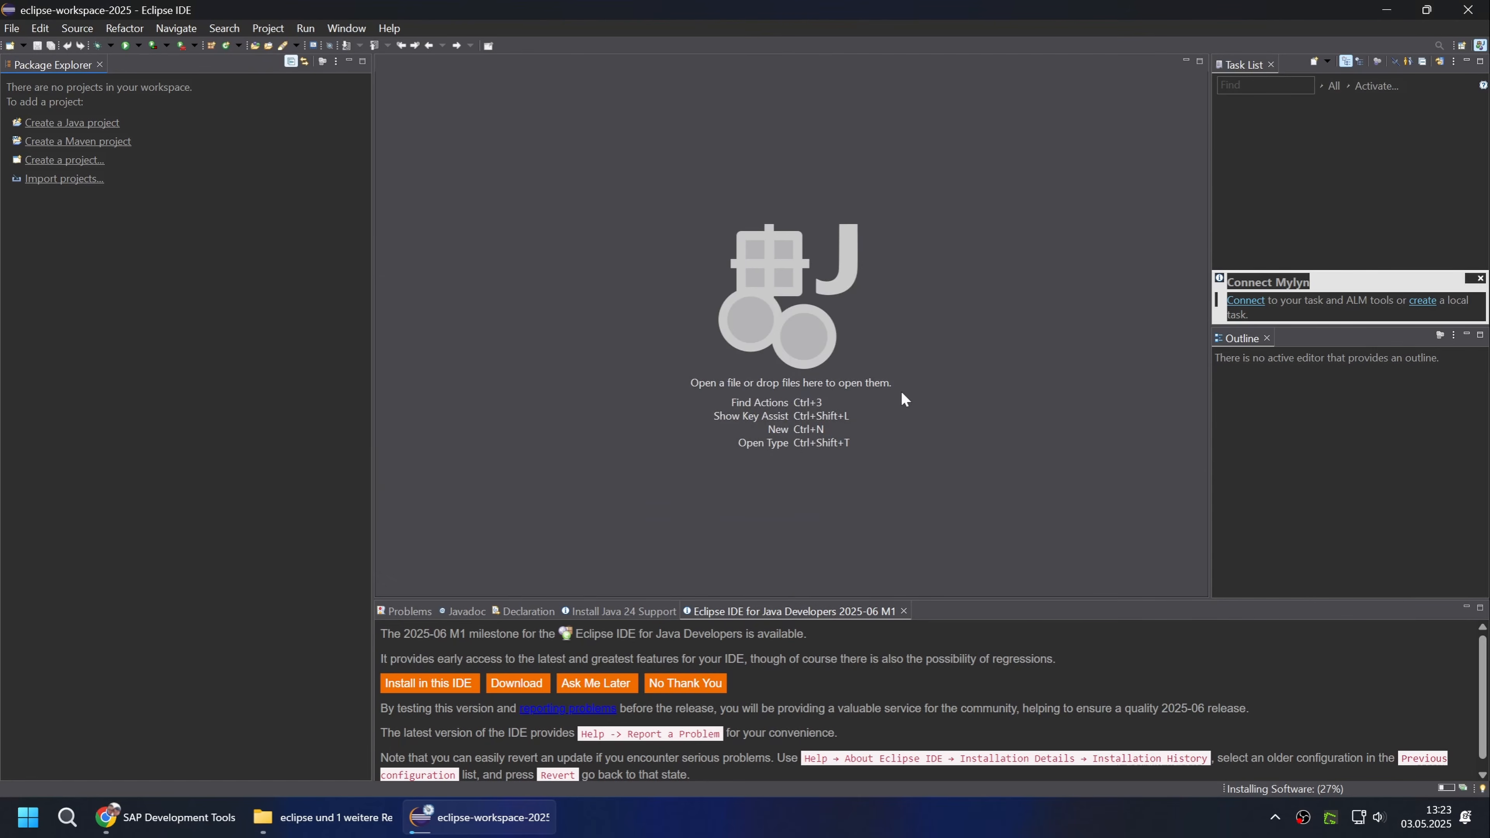
left_click(864, 409)
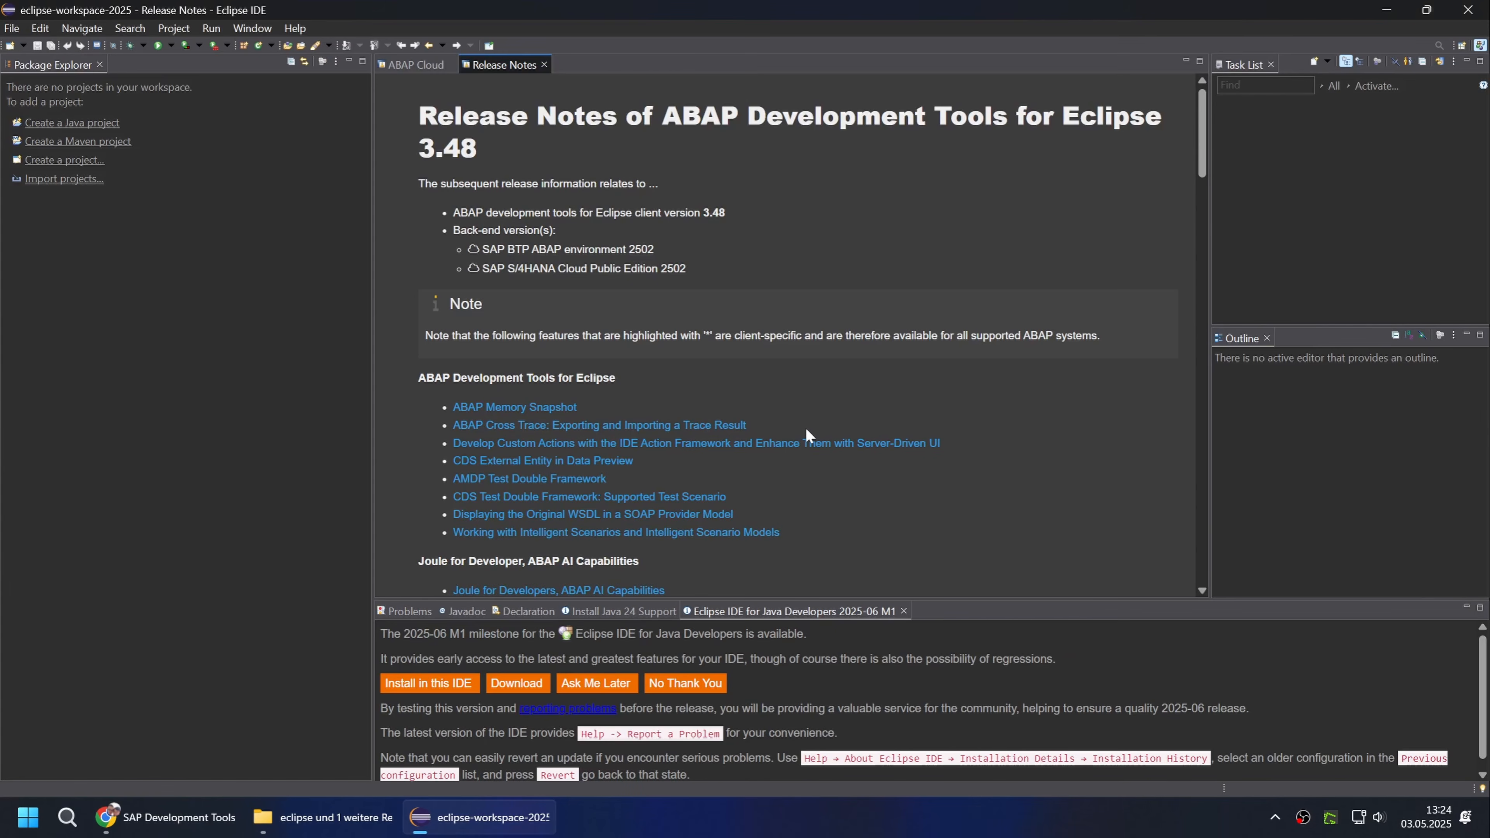
Change the IDE's appearance theme to Light in the preferences and restart Eclipse to apply it.
left_click(252, 28)
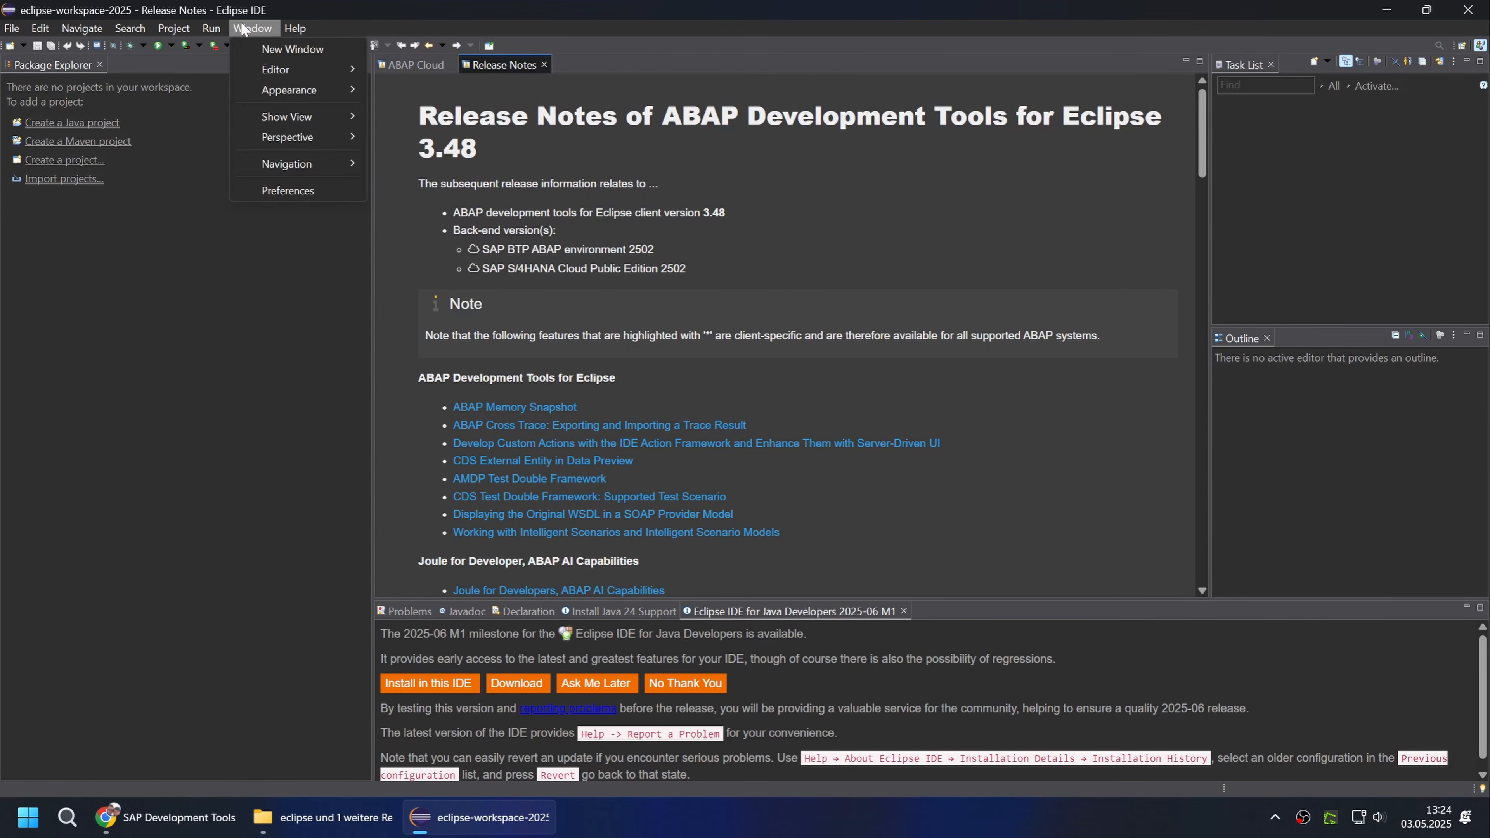
left_click(284, 188)
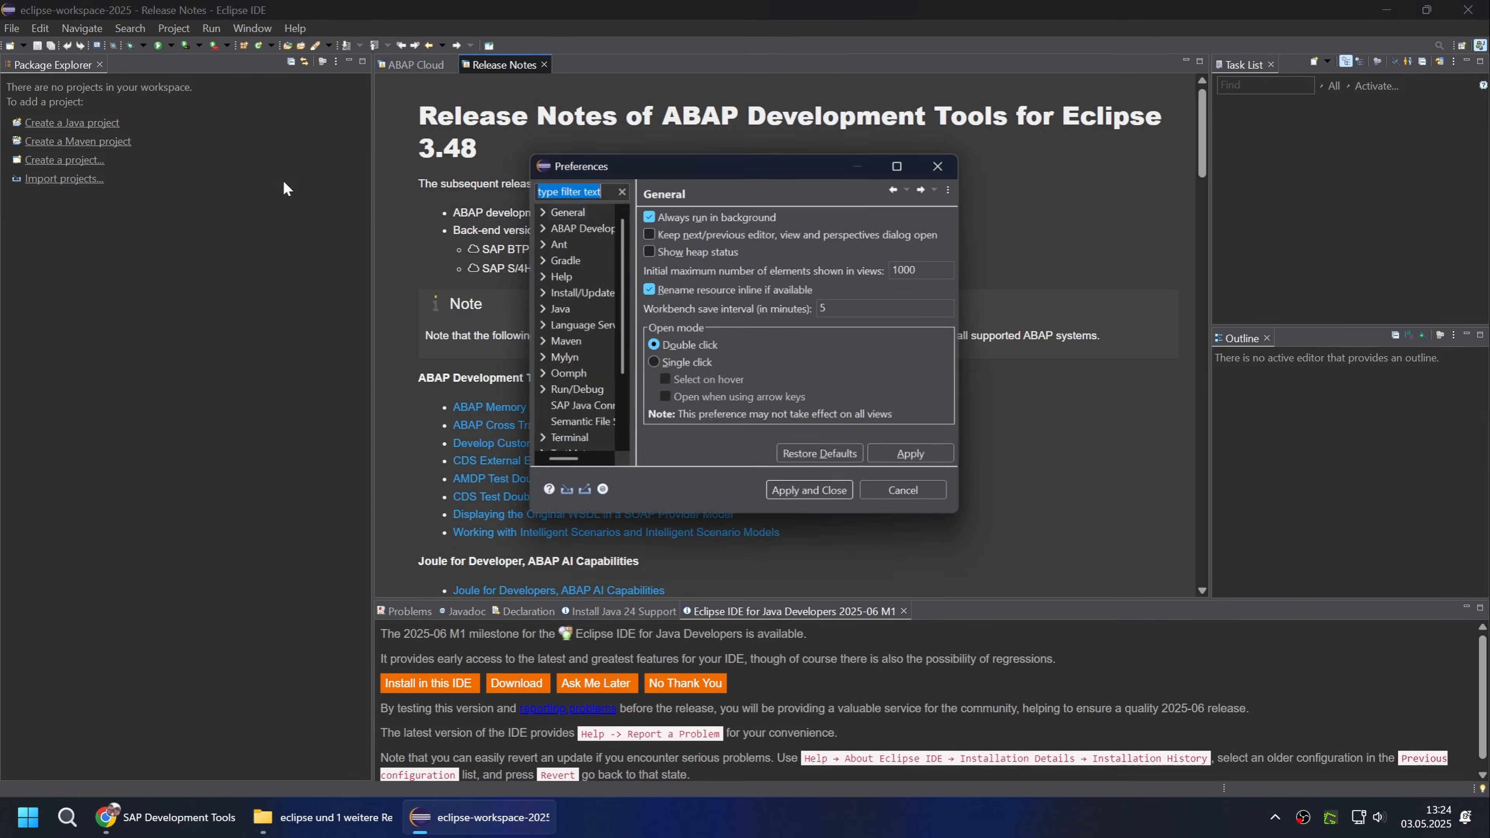
type("app")
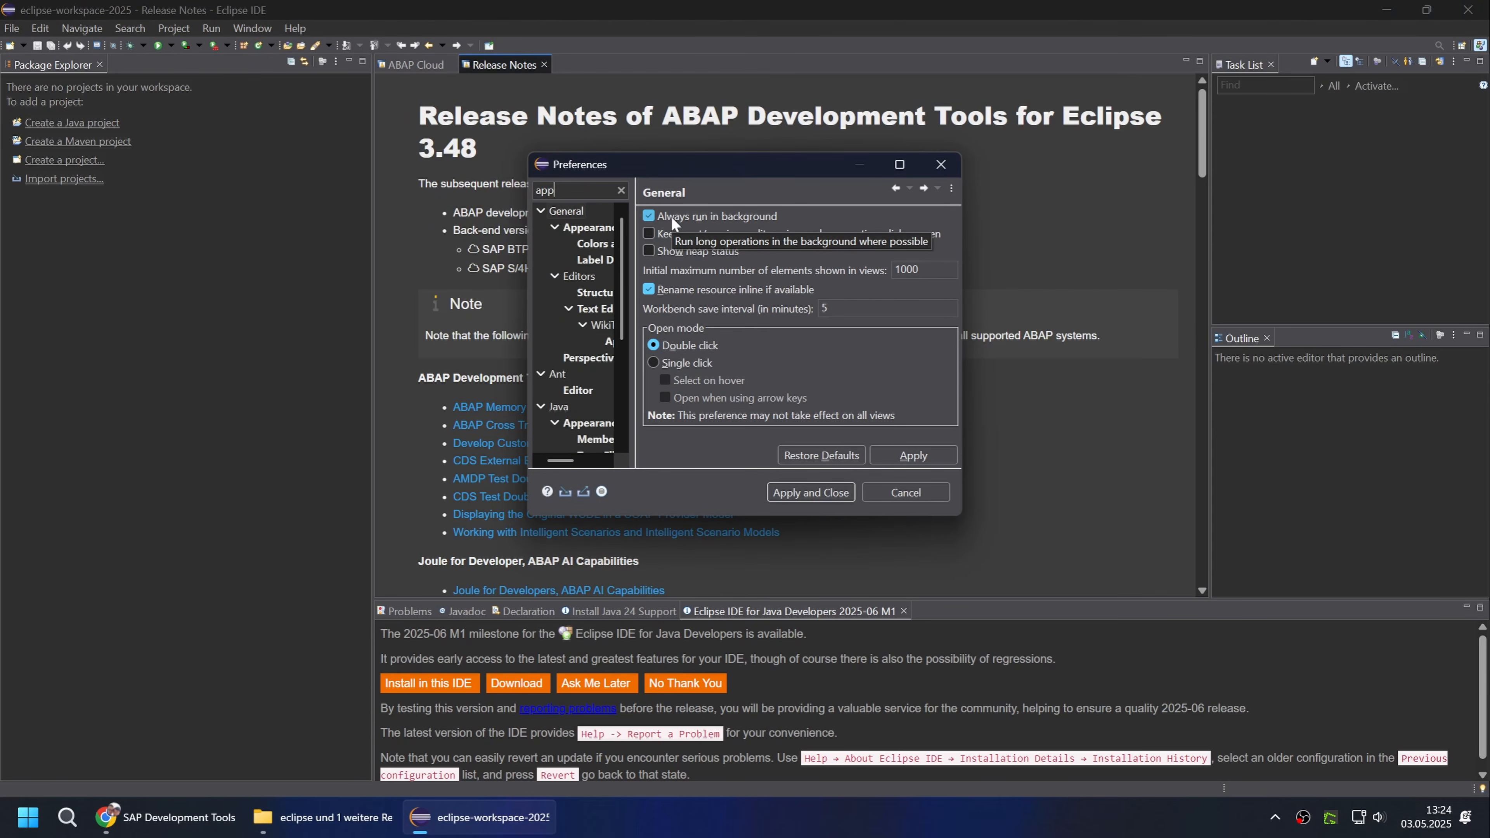
left_click(577, 230)
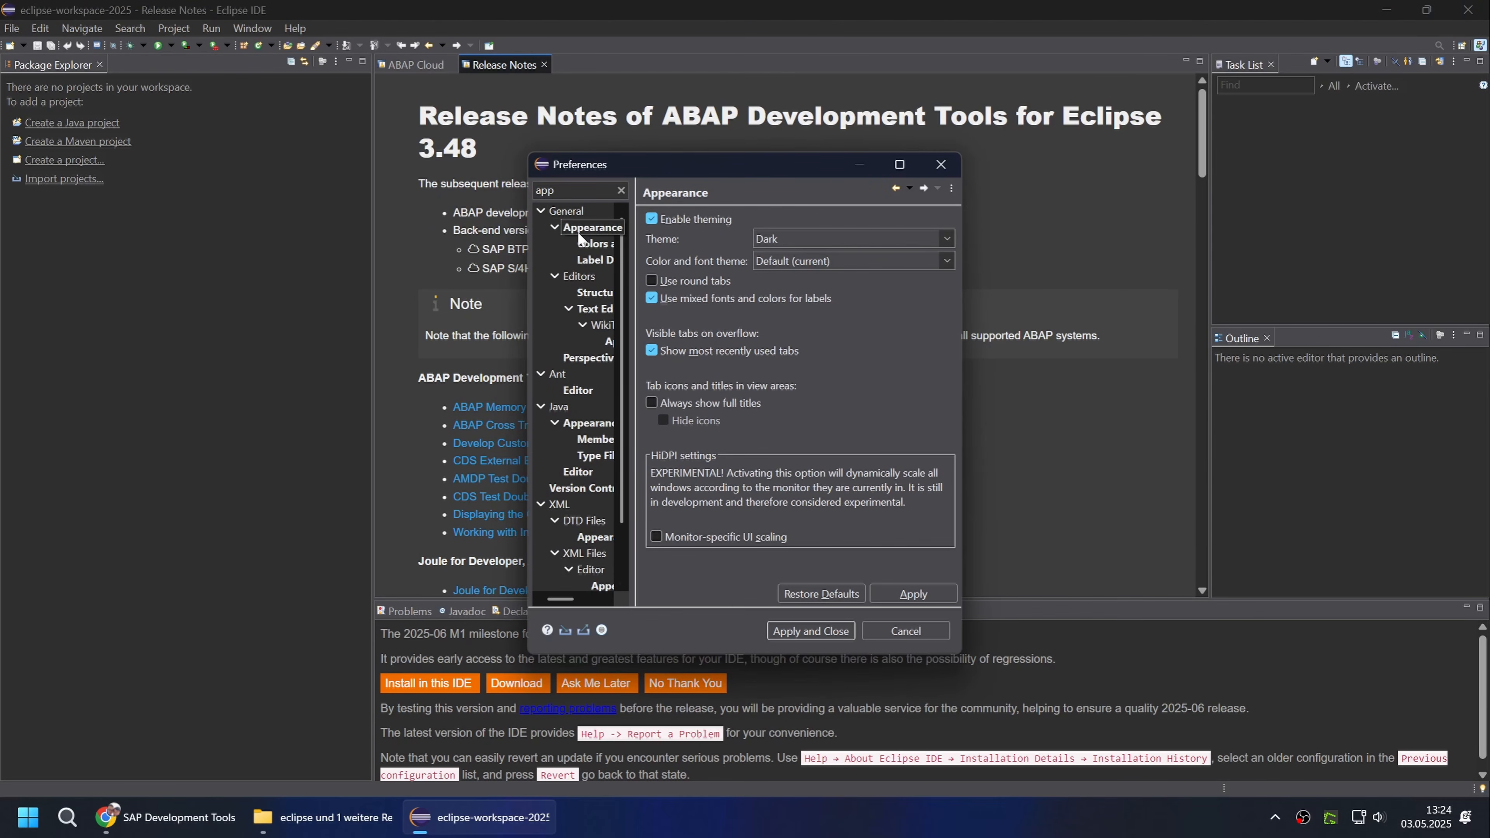
left_click(766, 242)
left_click(780, 281)
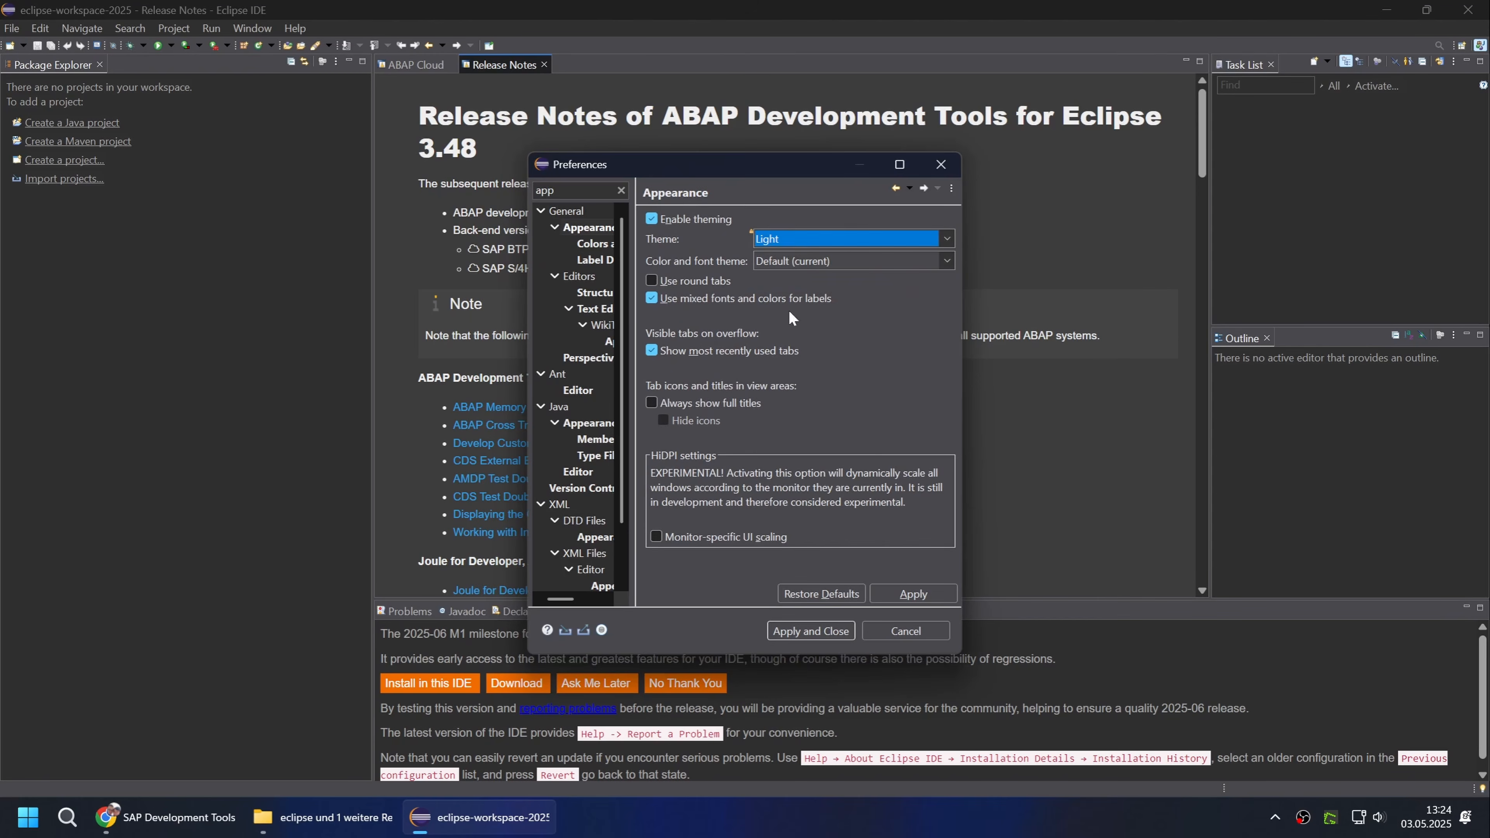
left_click(822, 630)
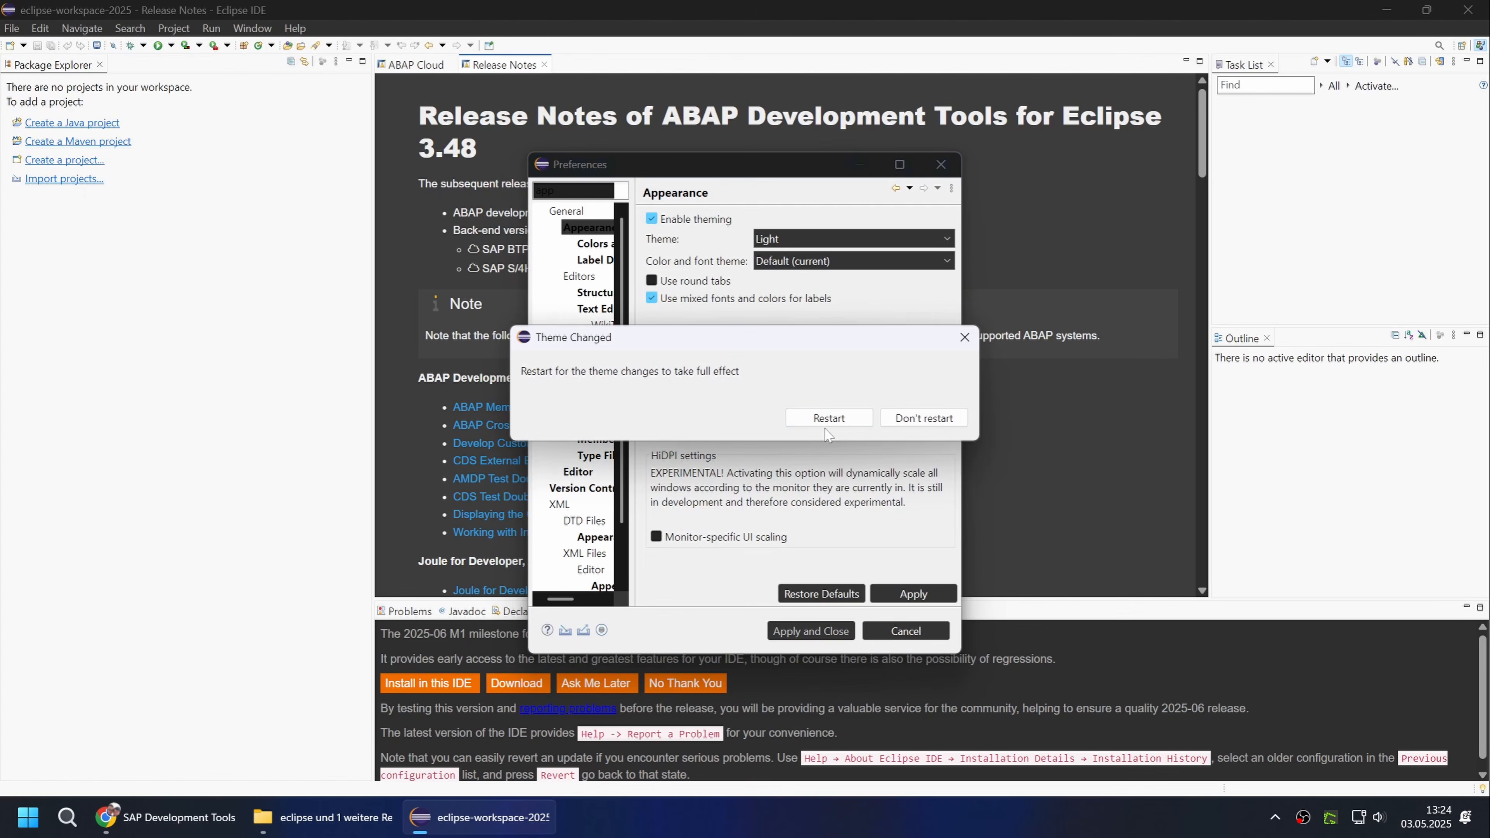
left_click(827, 418)
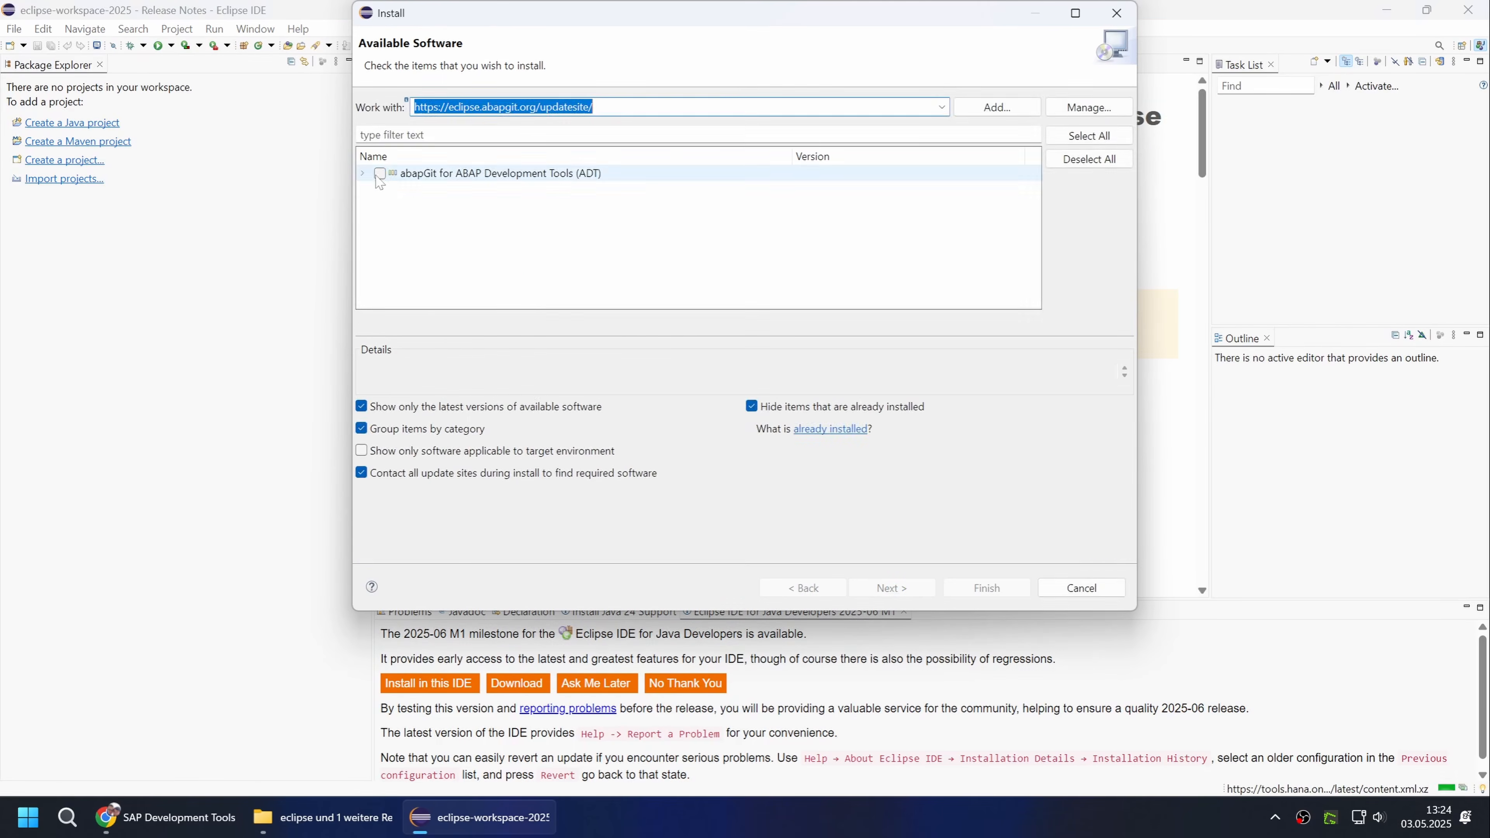
left_click(891, 588)
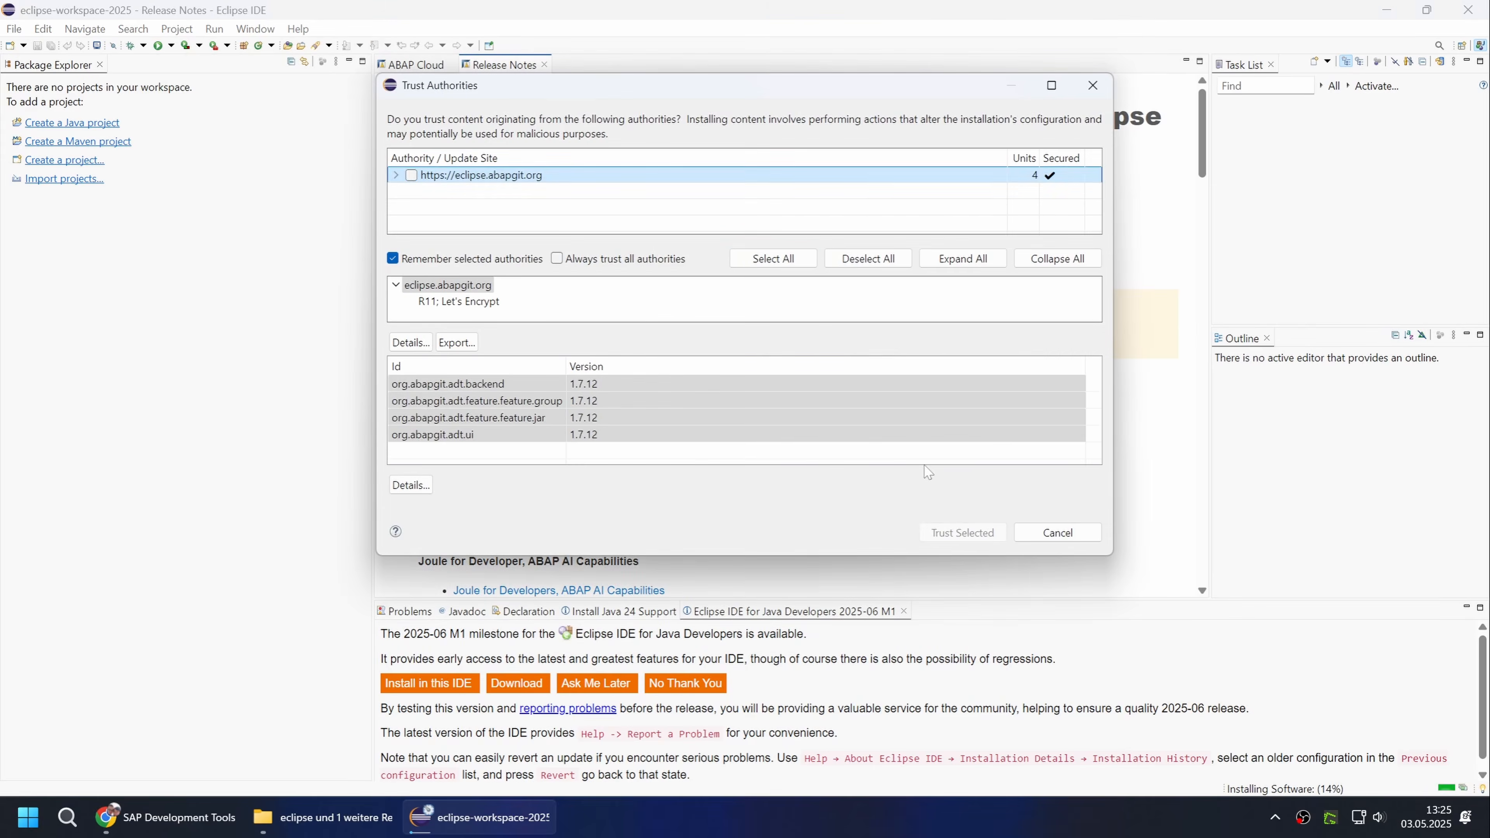
left_click(1001, 540)
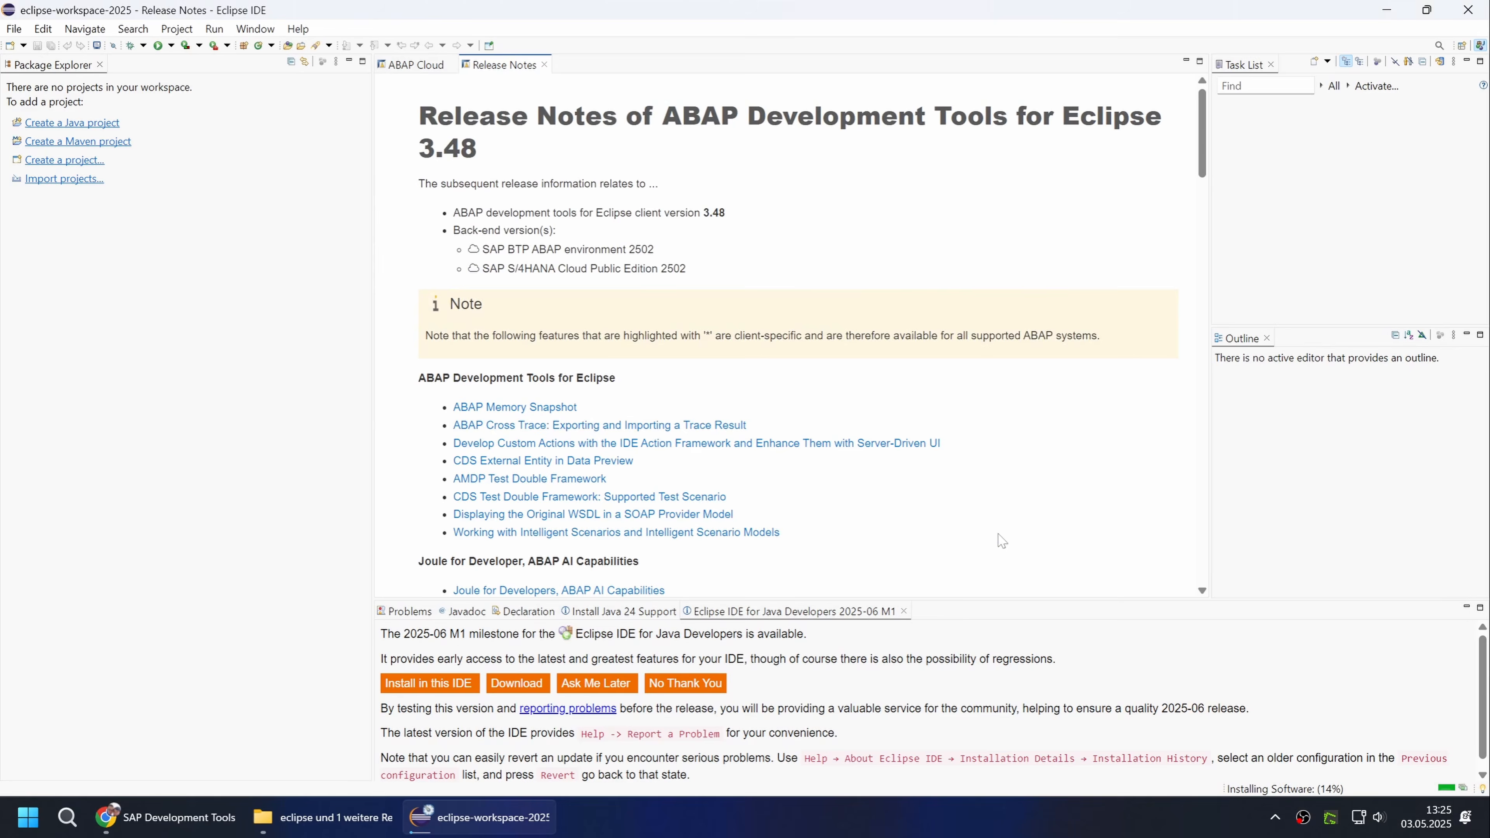
left_click(1000, 539)
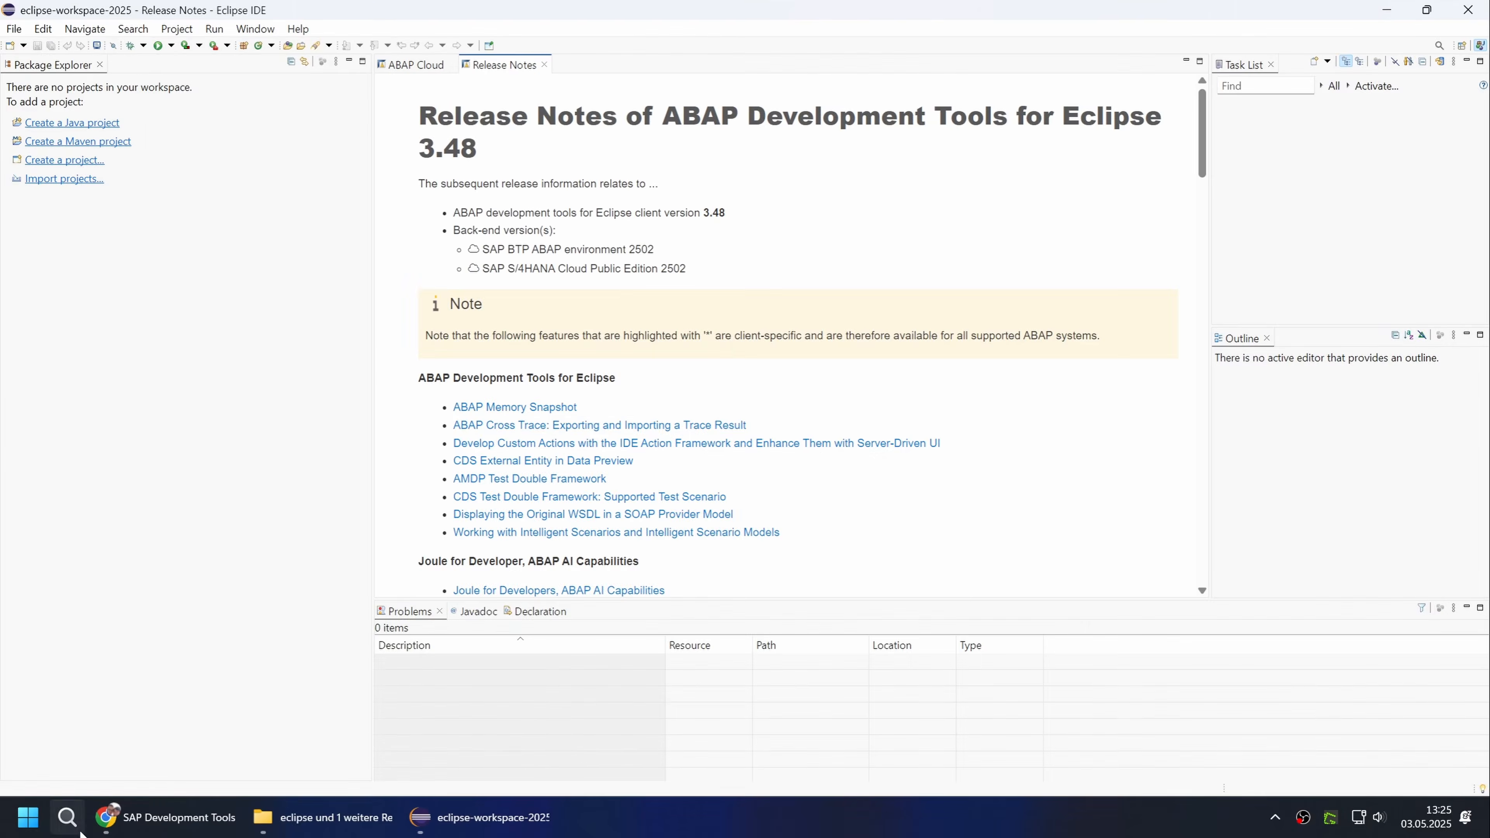
left_click(106, 818)
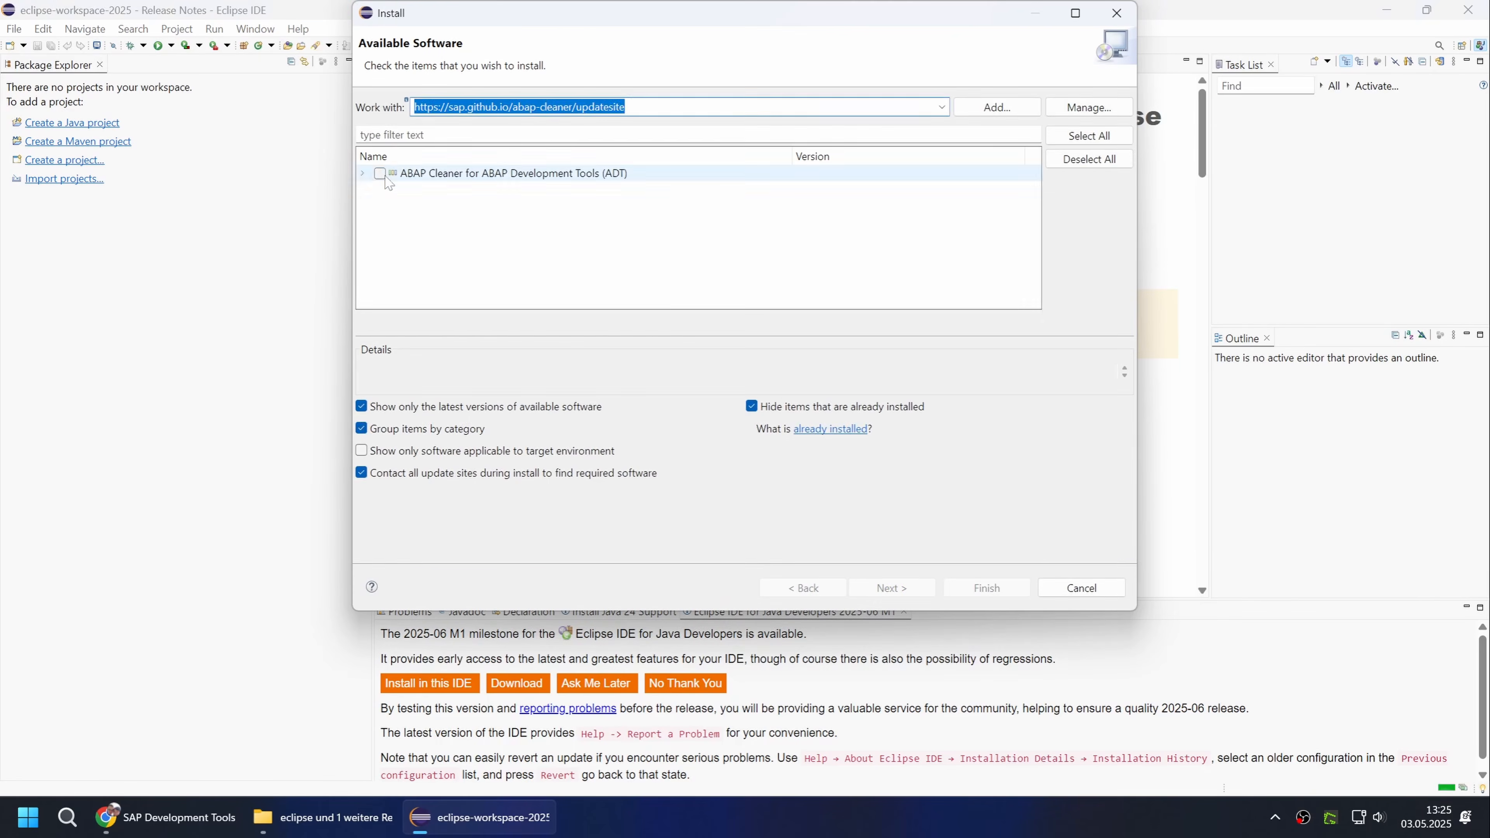
left_click(889, 587)
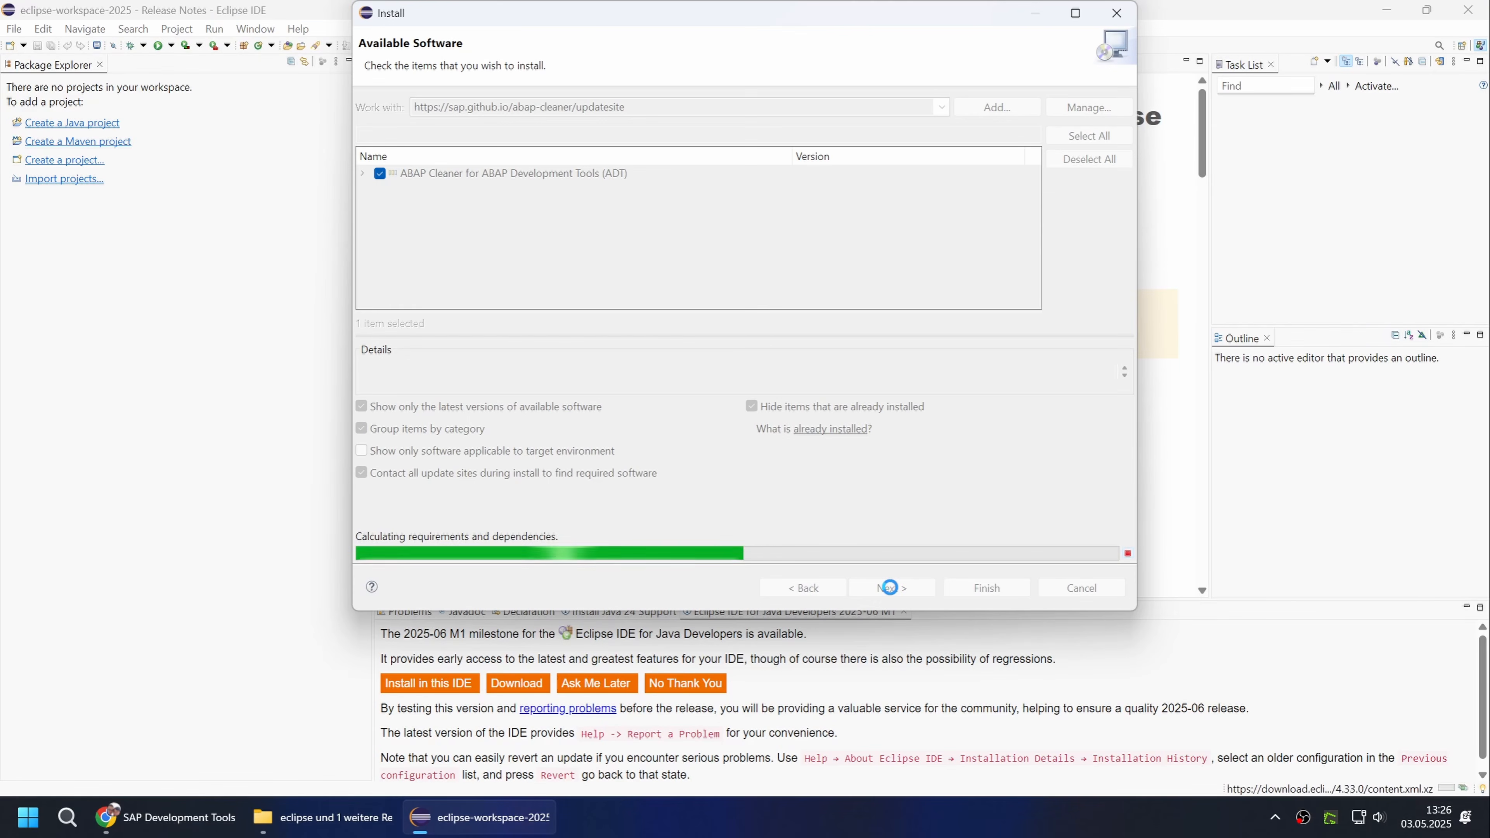
left_click(889, 587)
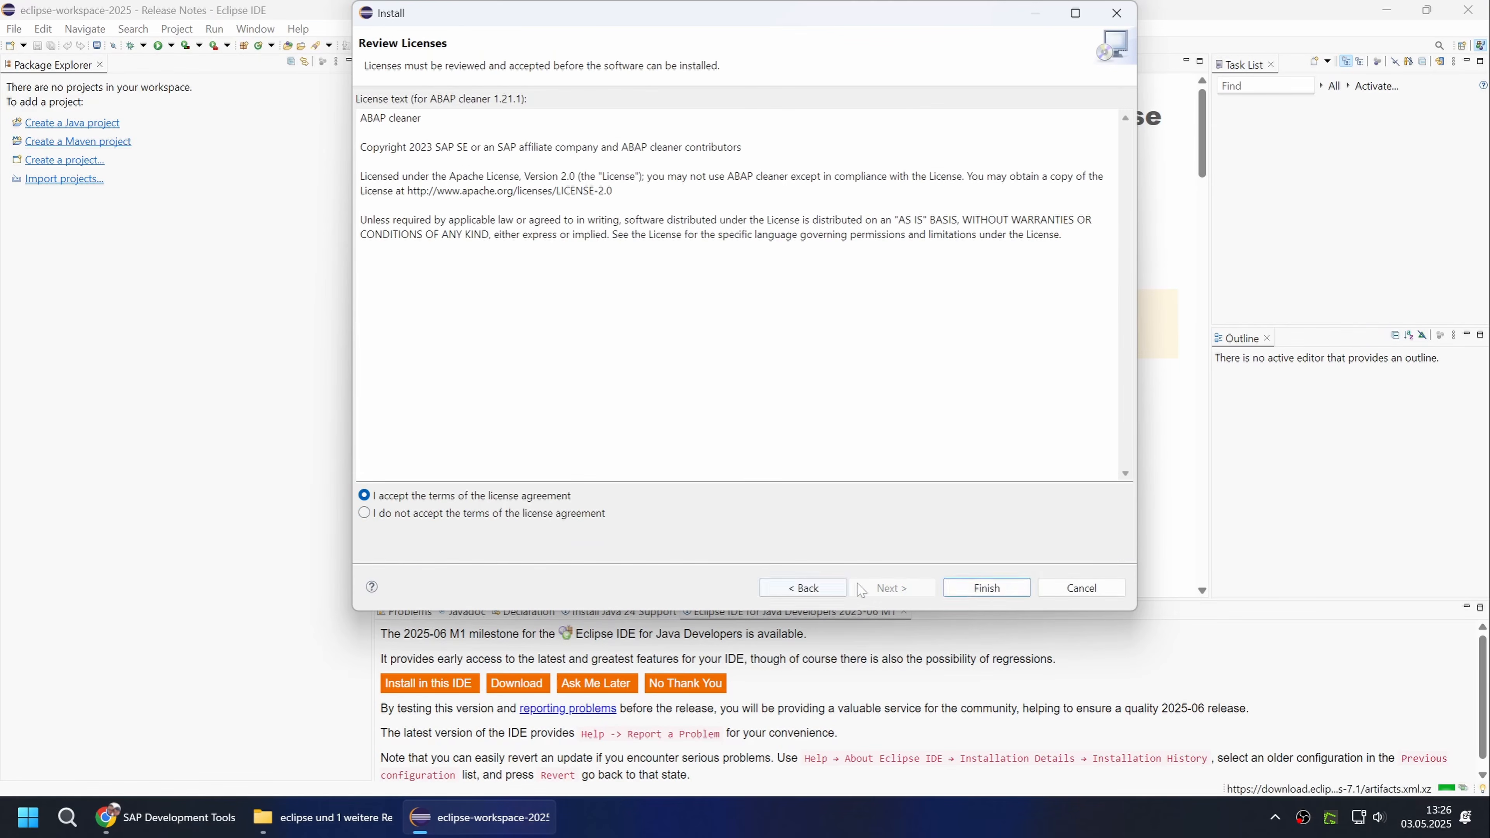
left_click(986, 588)
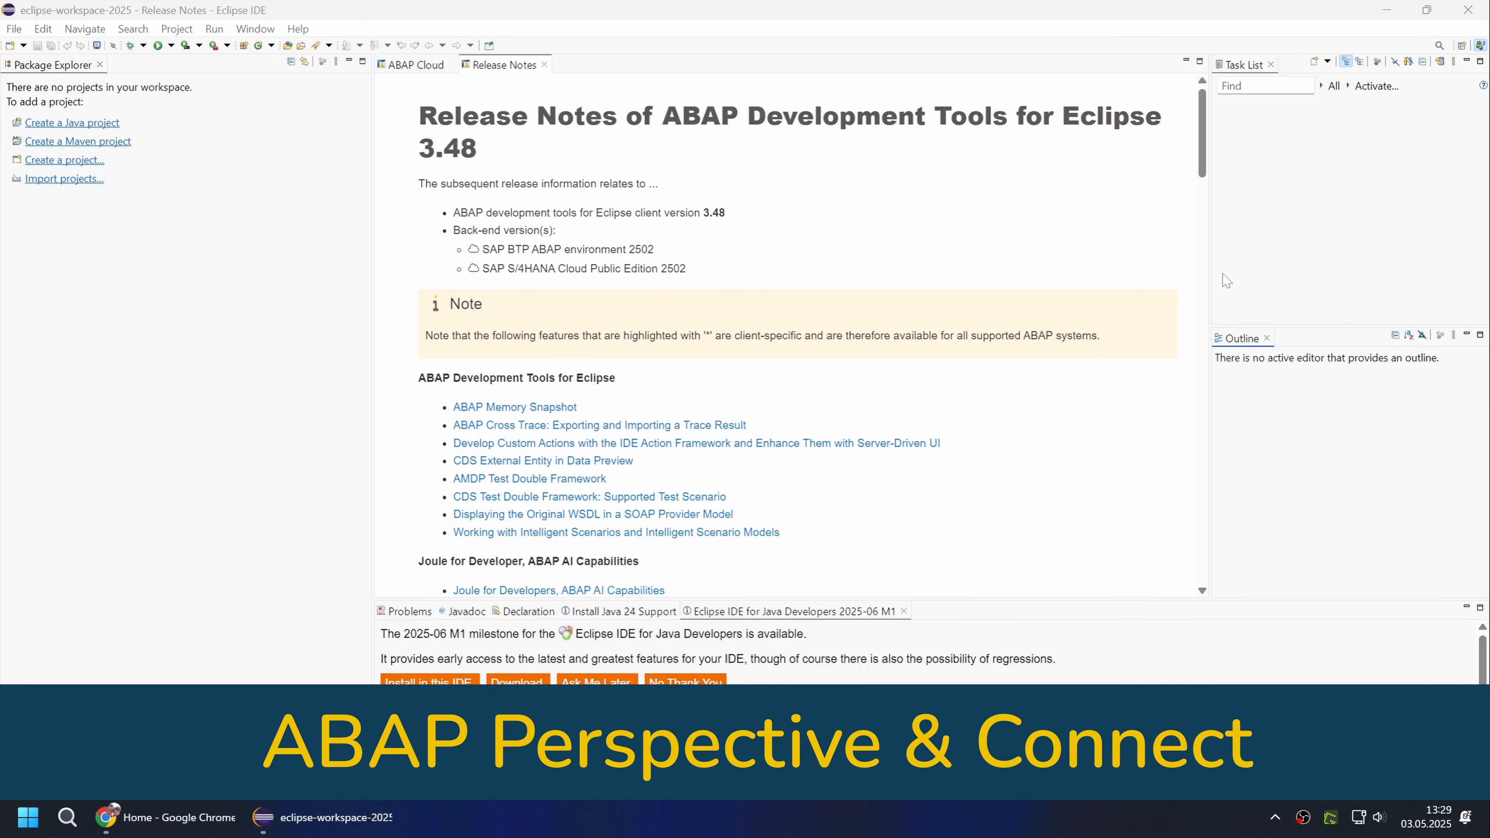
Close the Java perspective and open the ABAP perspective in its place.
right_click(1481, 48)
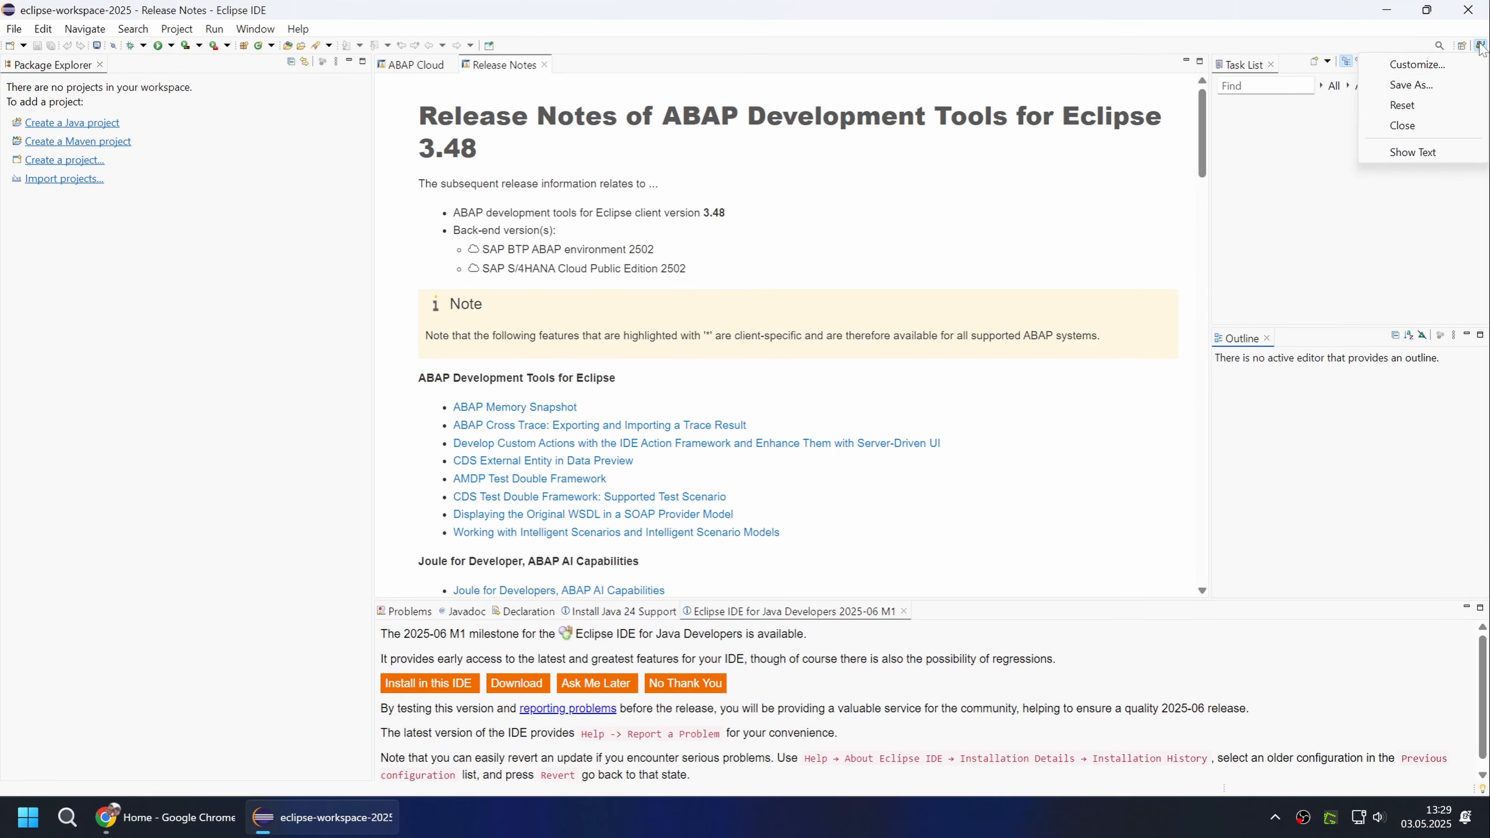
left_click(1411, 129)
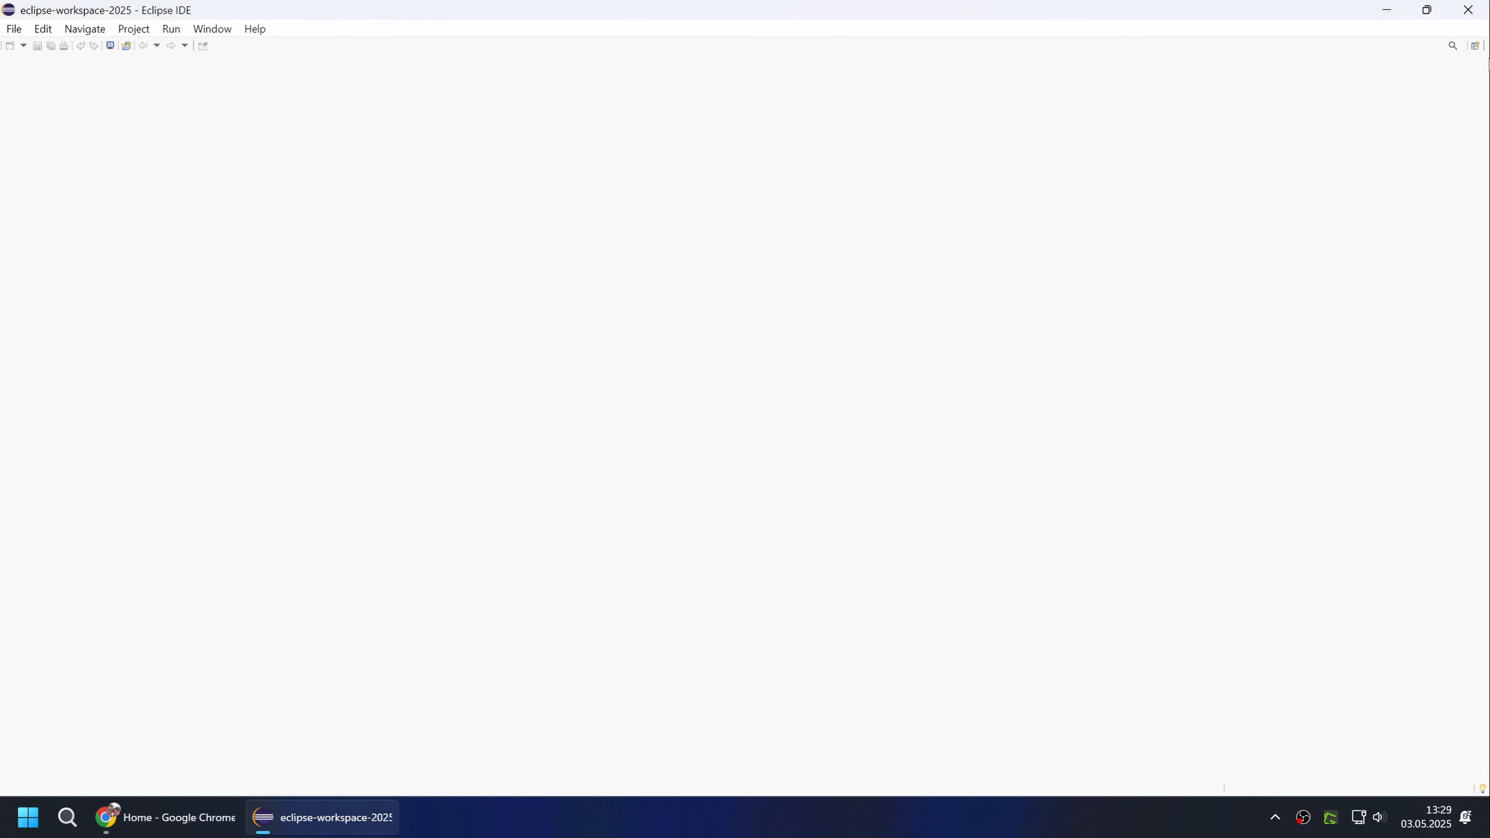
left_click(1475, 47)
left_click(633, 236)
left_click(741, 476)
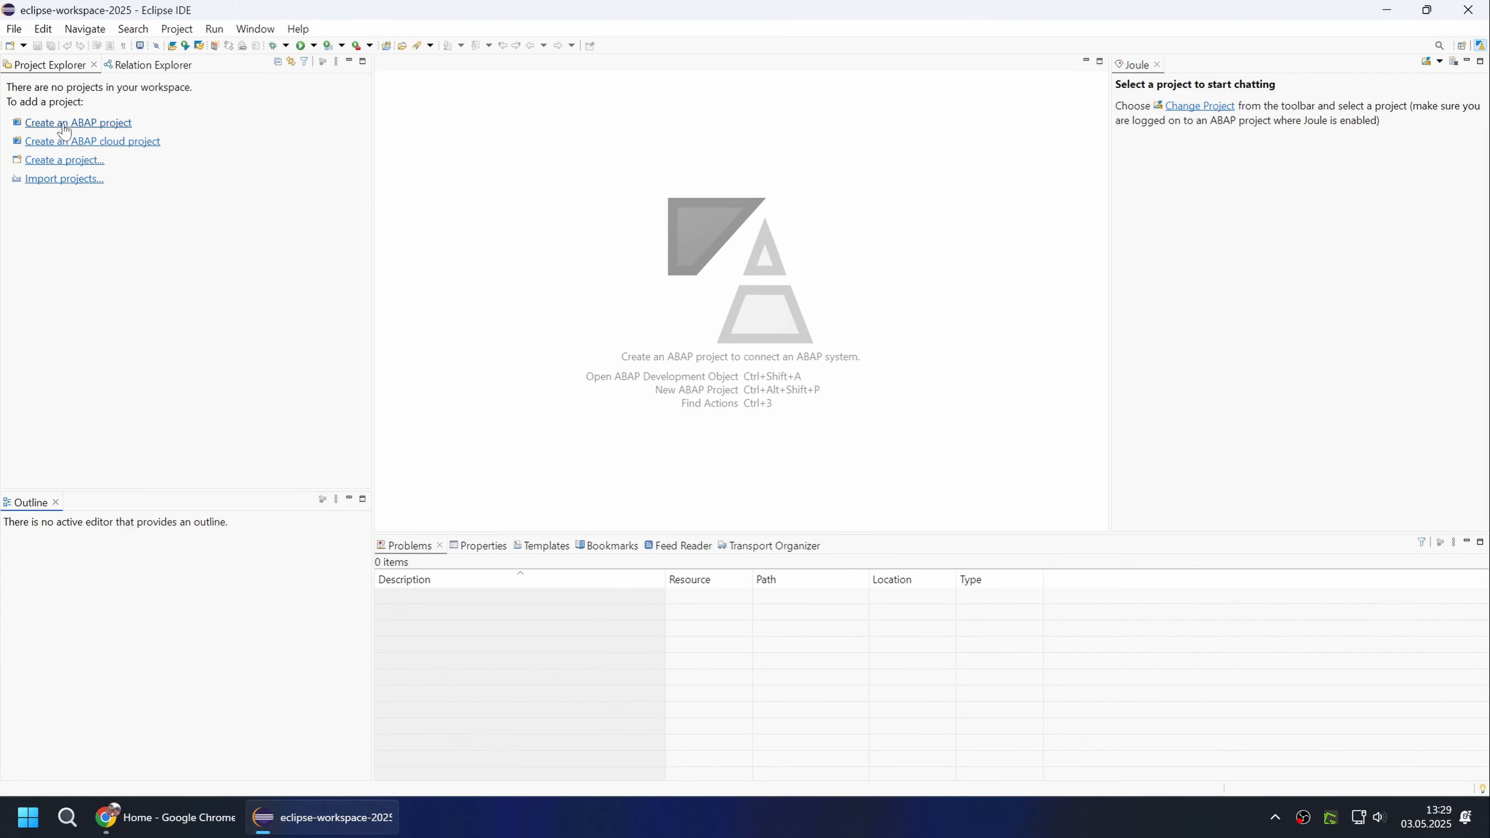
Start a new ABAP Cloud project with the copied ABAP service instance URL and log on through the default browser.
left_click(23, 45)
left_click(57, 81)
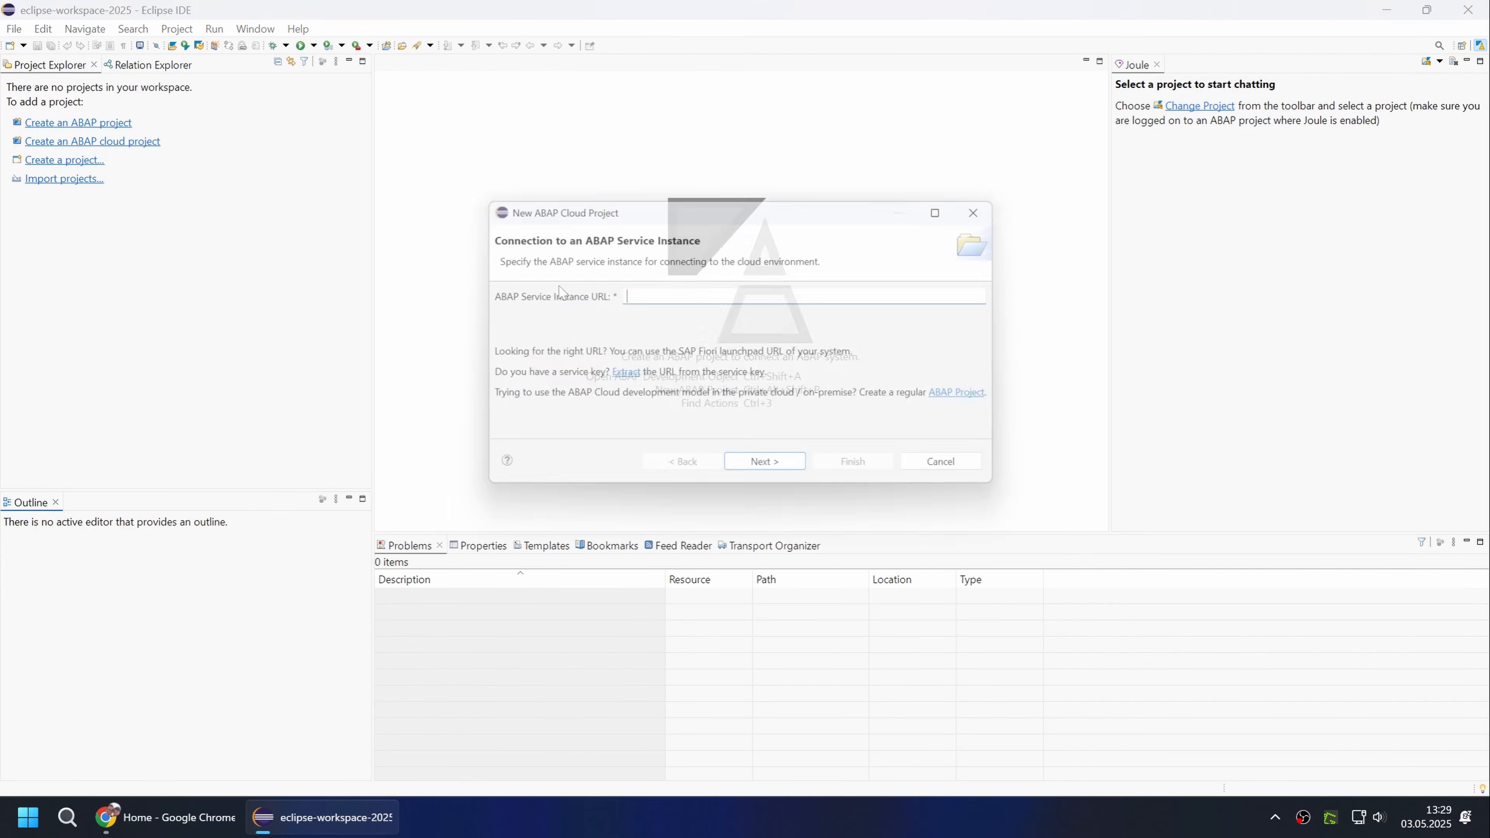
key("ctrl+v")
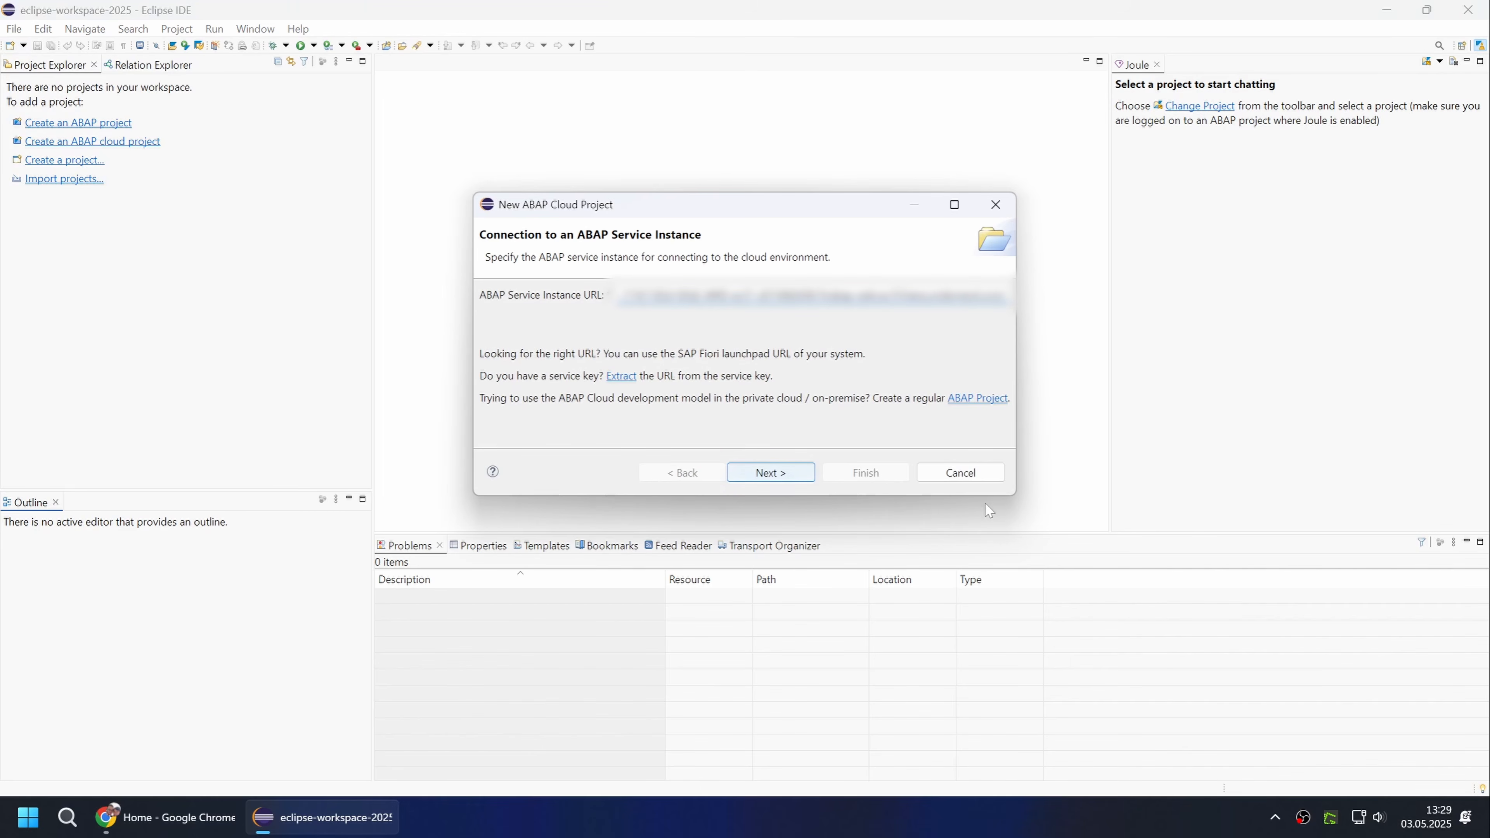
left_click(770, 471)
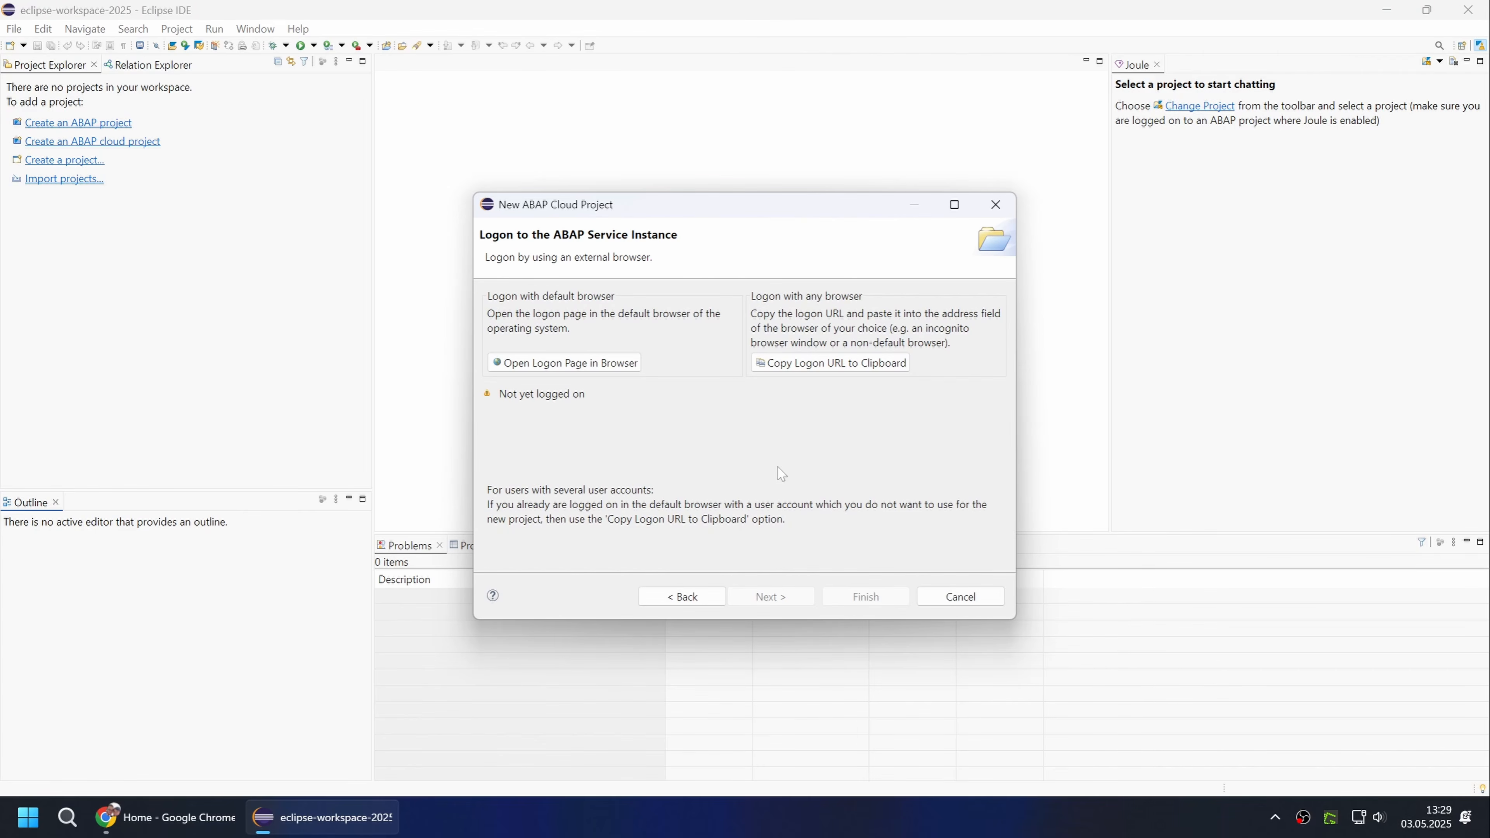
left_click(625, 361)
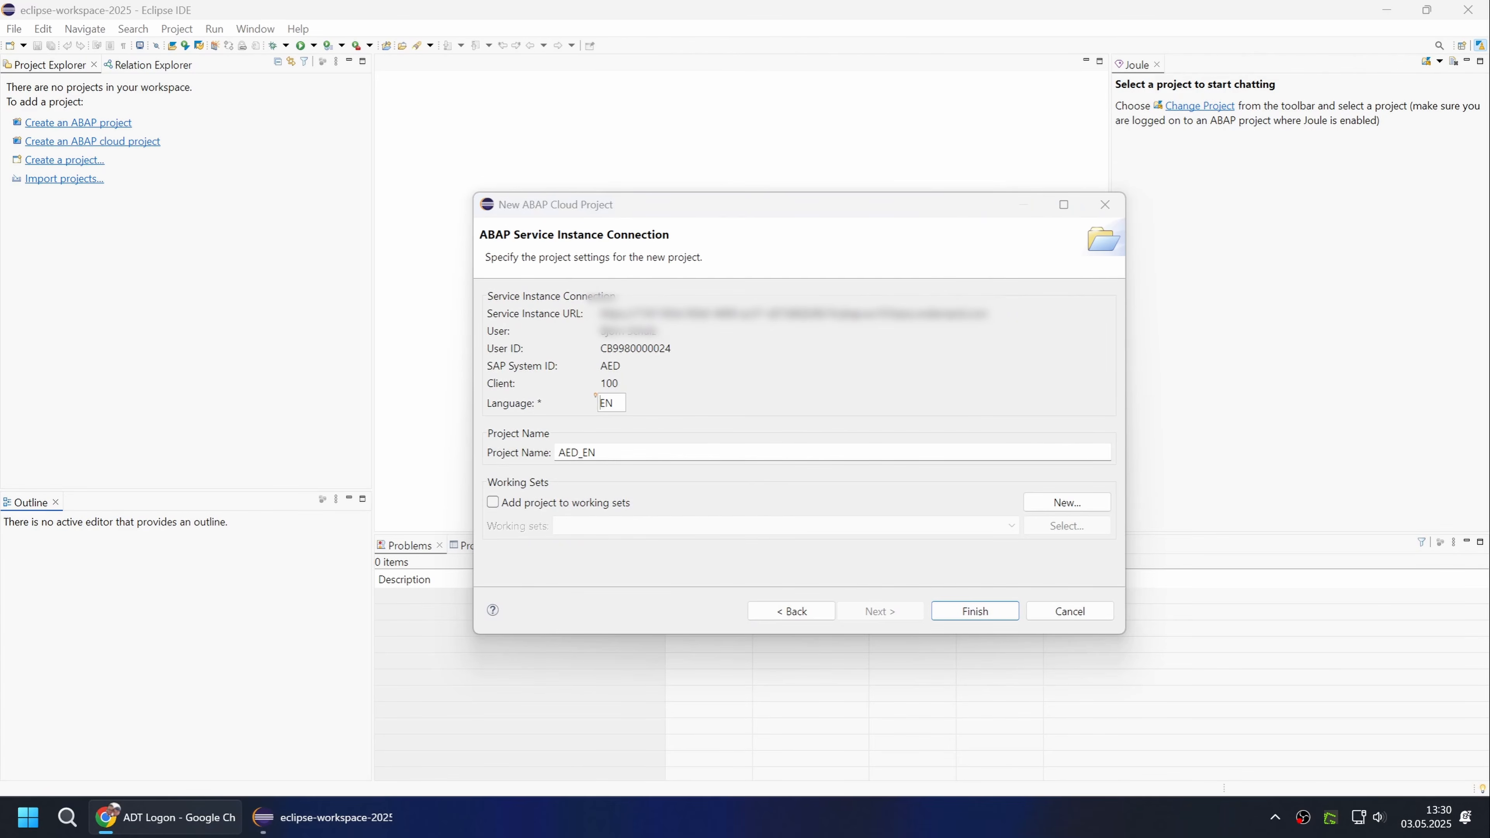
Name the new ABAP Cloud project Cloud_DEV and finish creating it.
left_click_drag(604, 453, 520, 445)
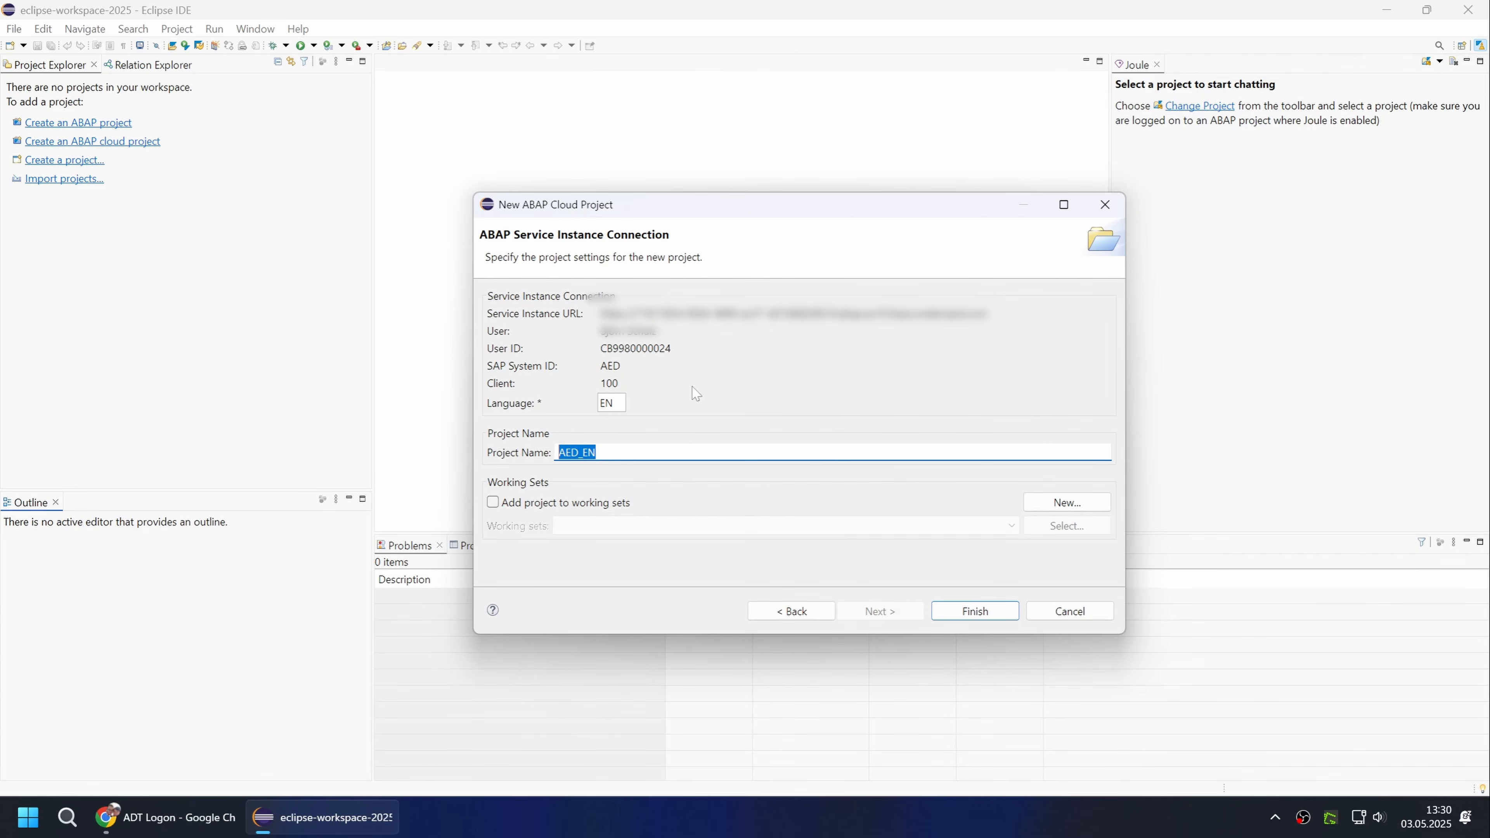
type("Cloud_DEV")
left_click(974, 611)
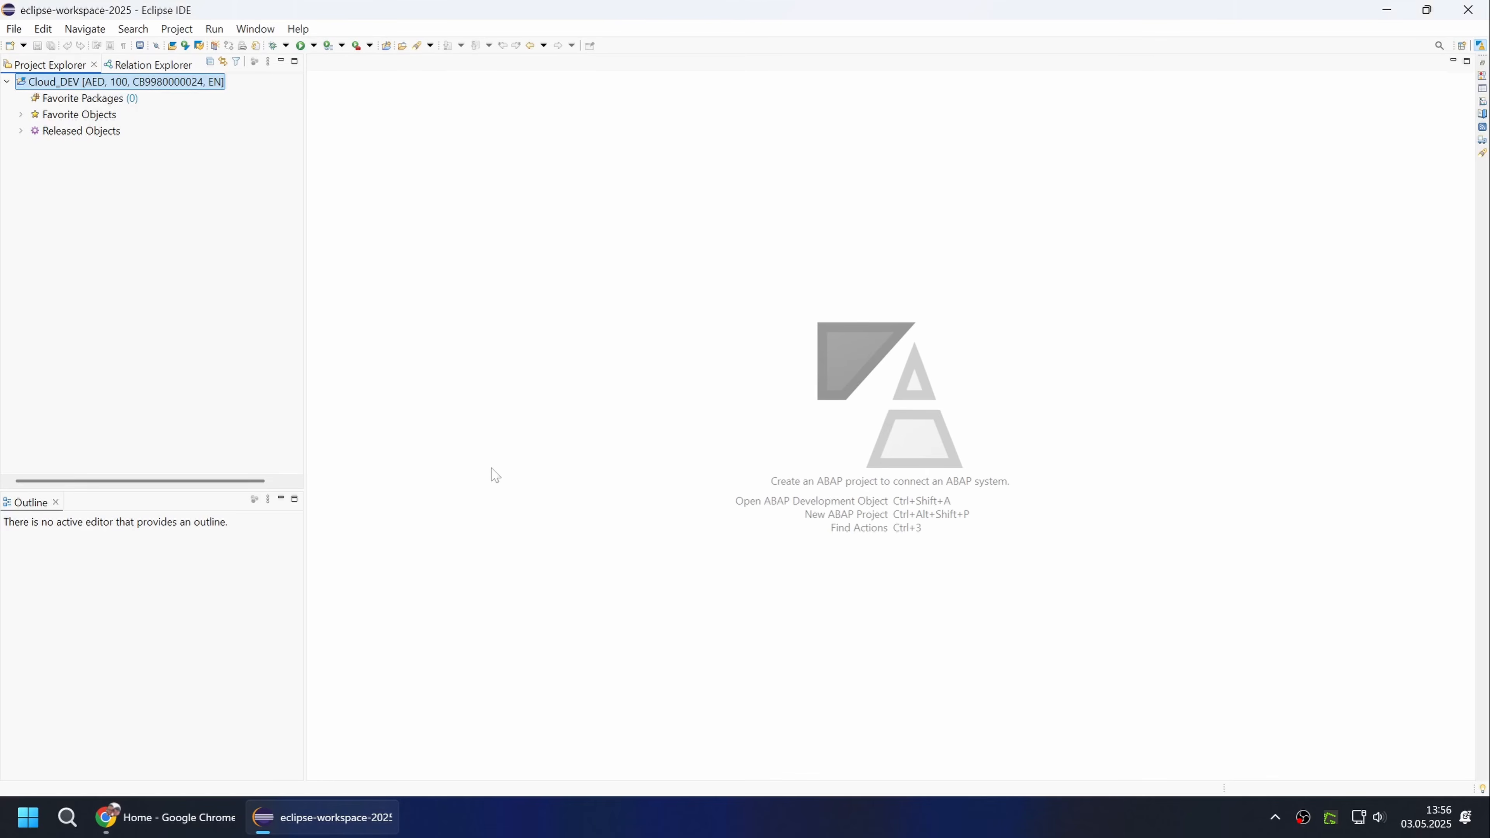
In the Text Editors preferences, set the displayed tab width to 2 and enable inserting spaces for tabs and removing multiple spaces on backspace/delete.
left_click(254, 28)
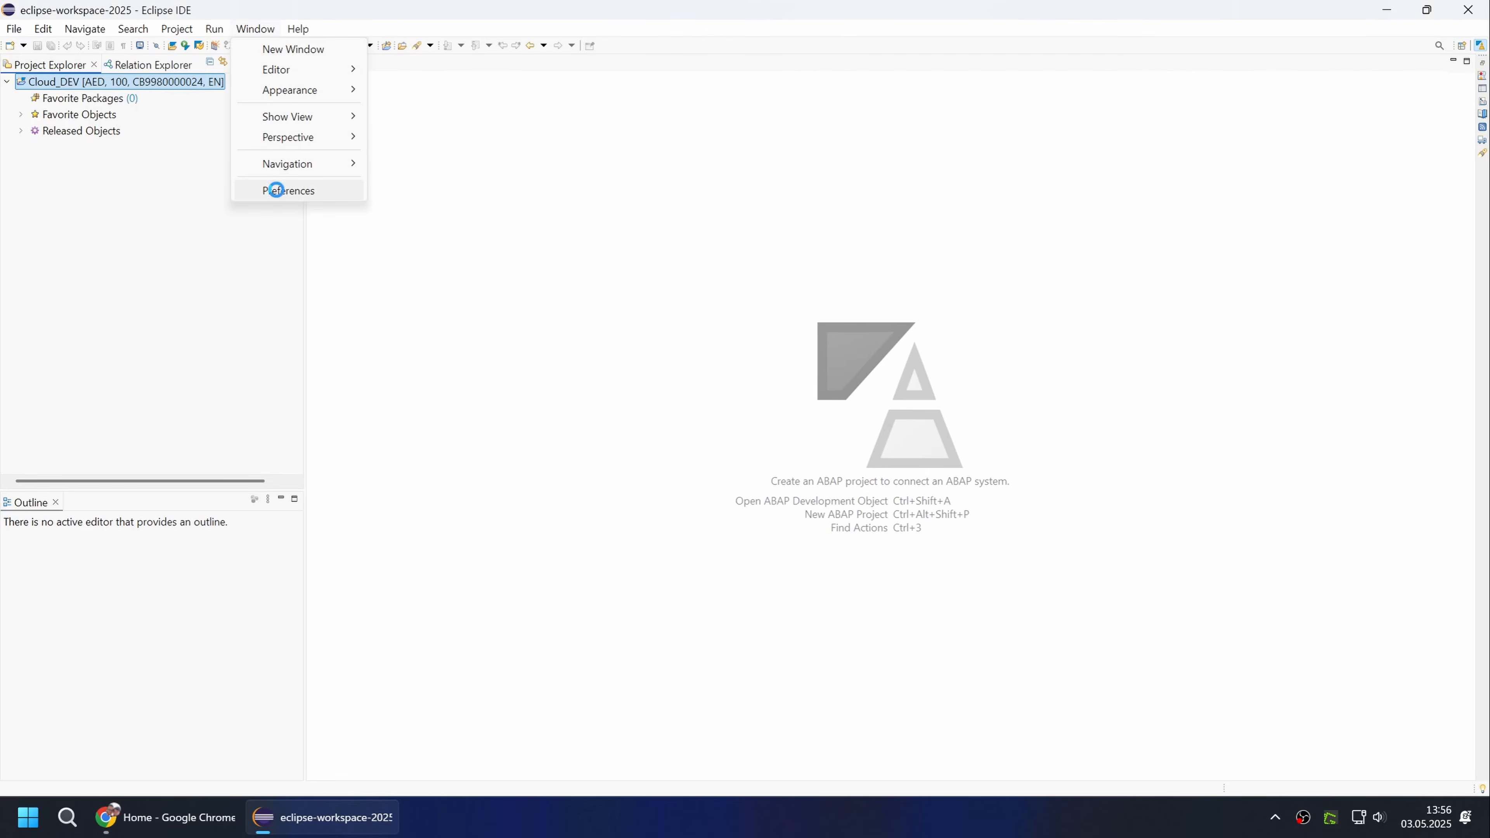
left_click(278, 193)
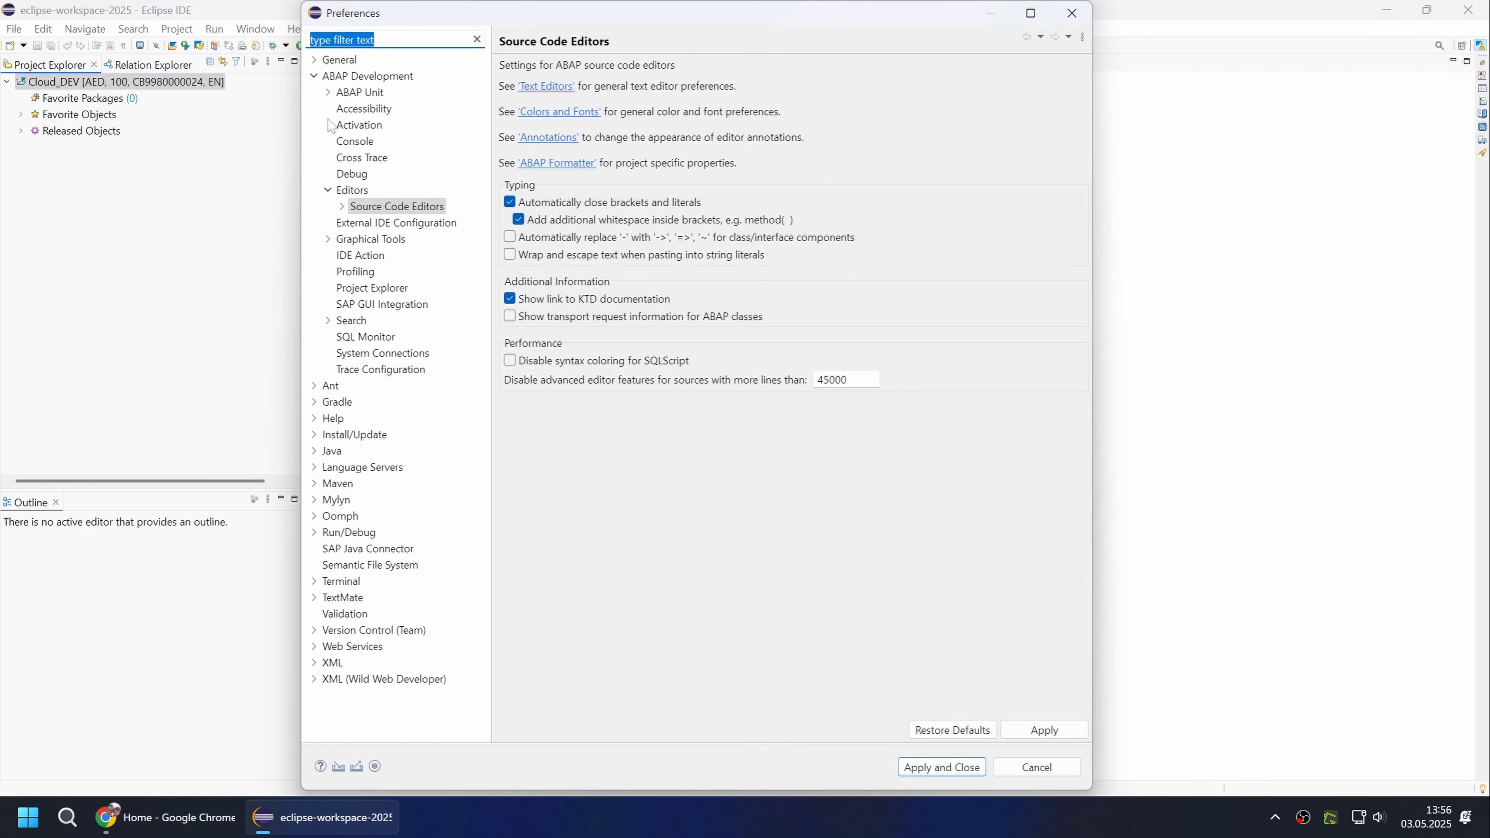
type("text ed")
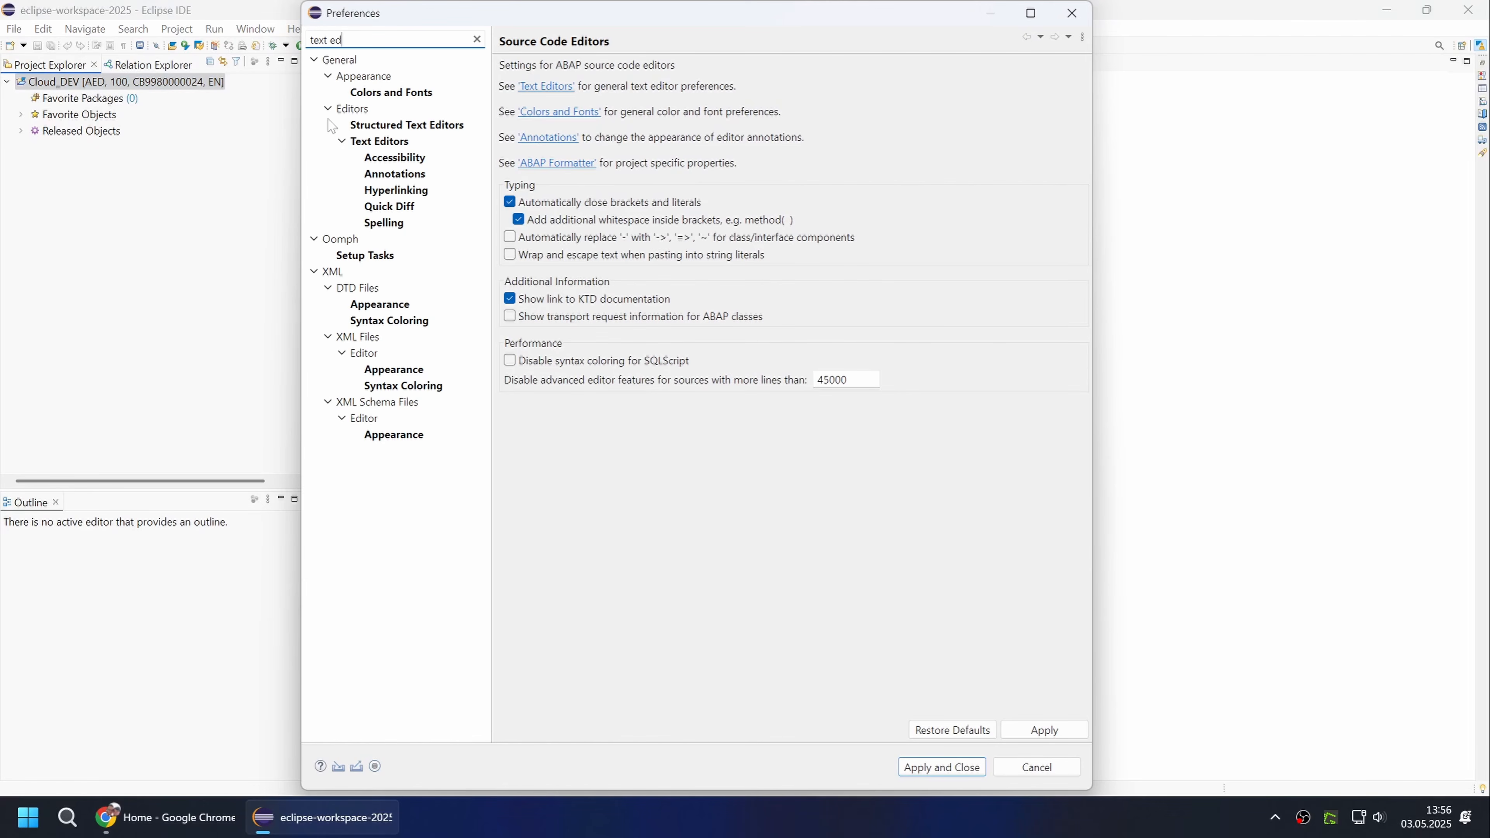
left_click(372, 144)
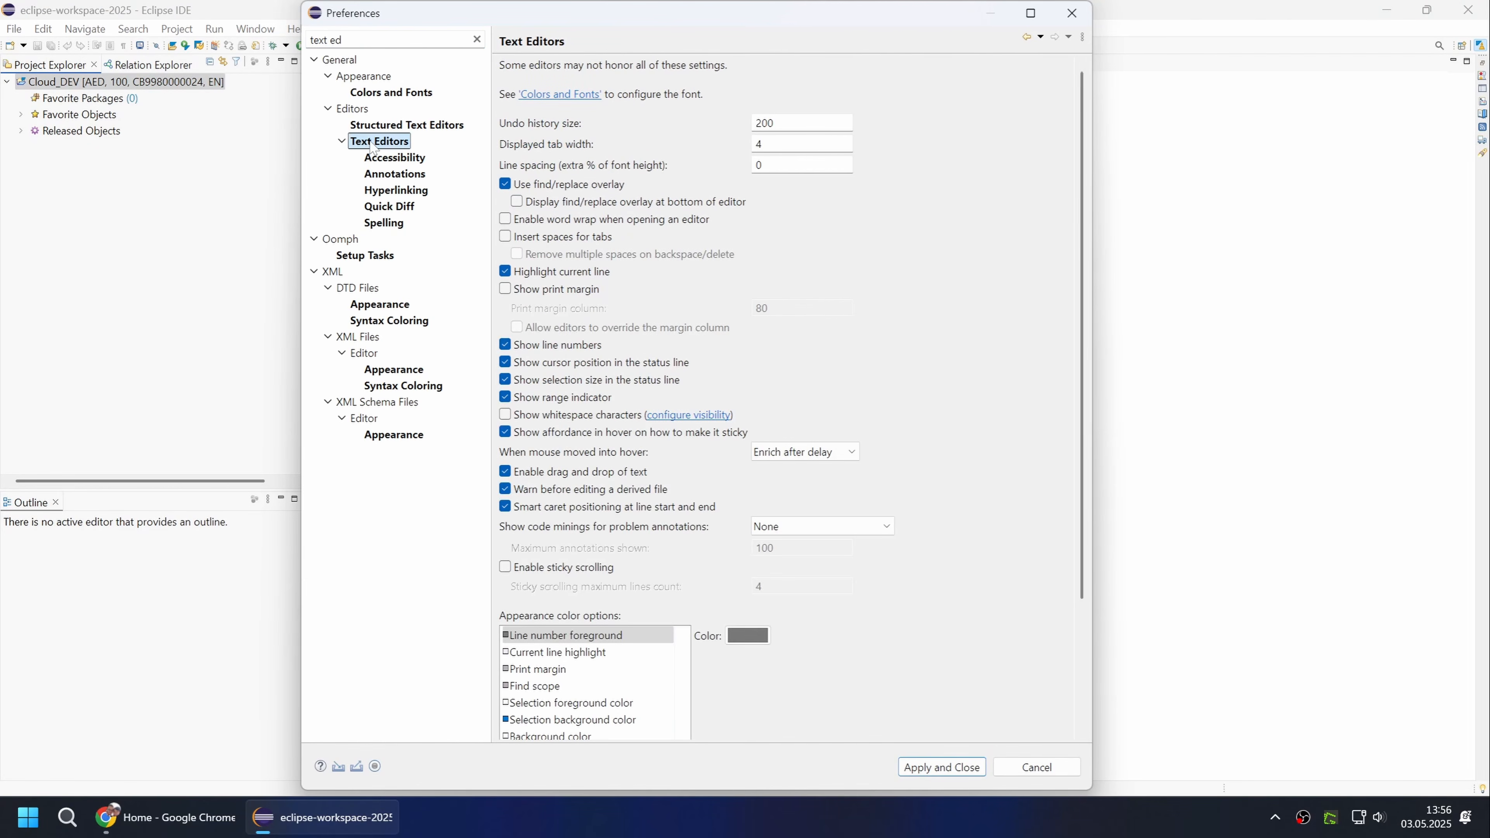
double_click(758, 144)
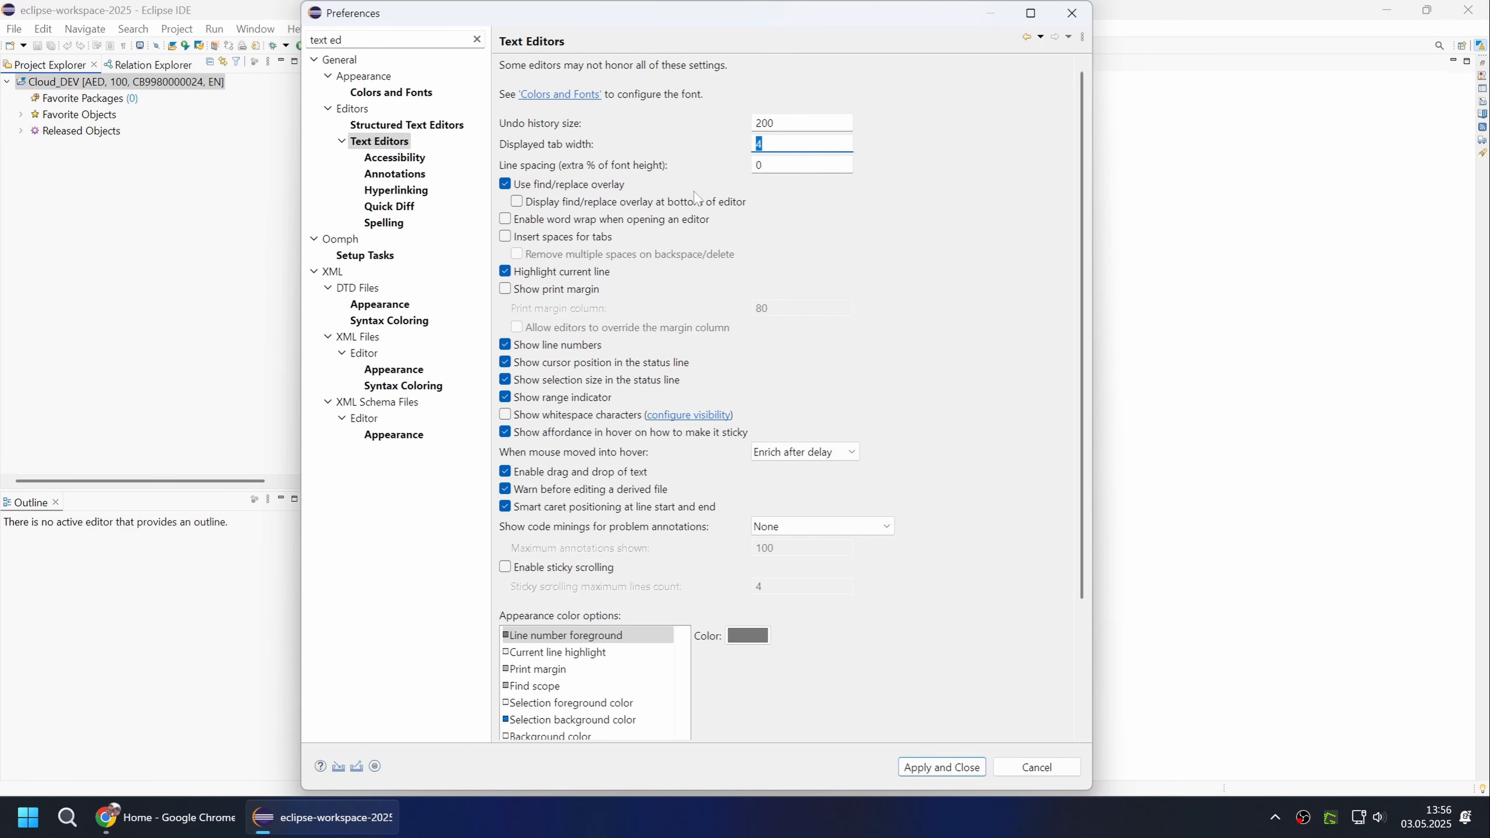
type("2")
left_click(505, 236)
left_click(517, 255)
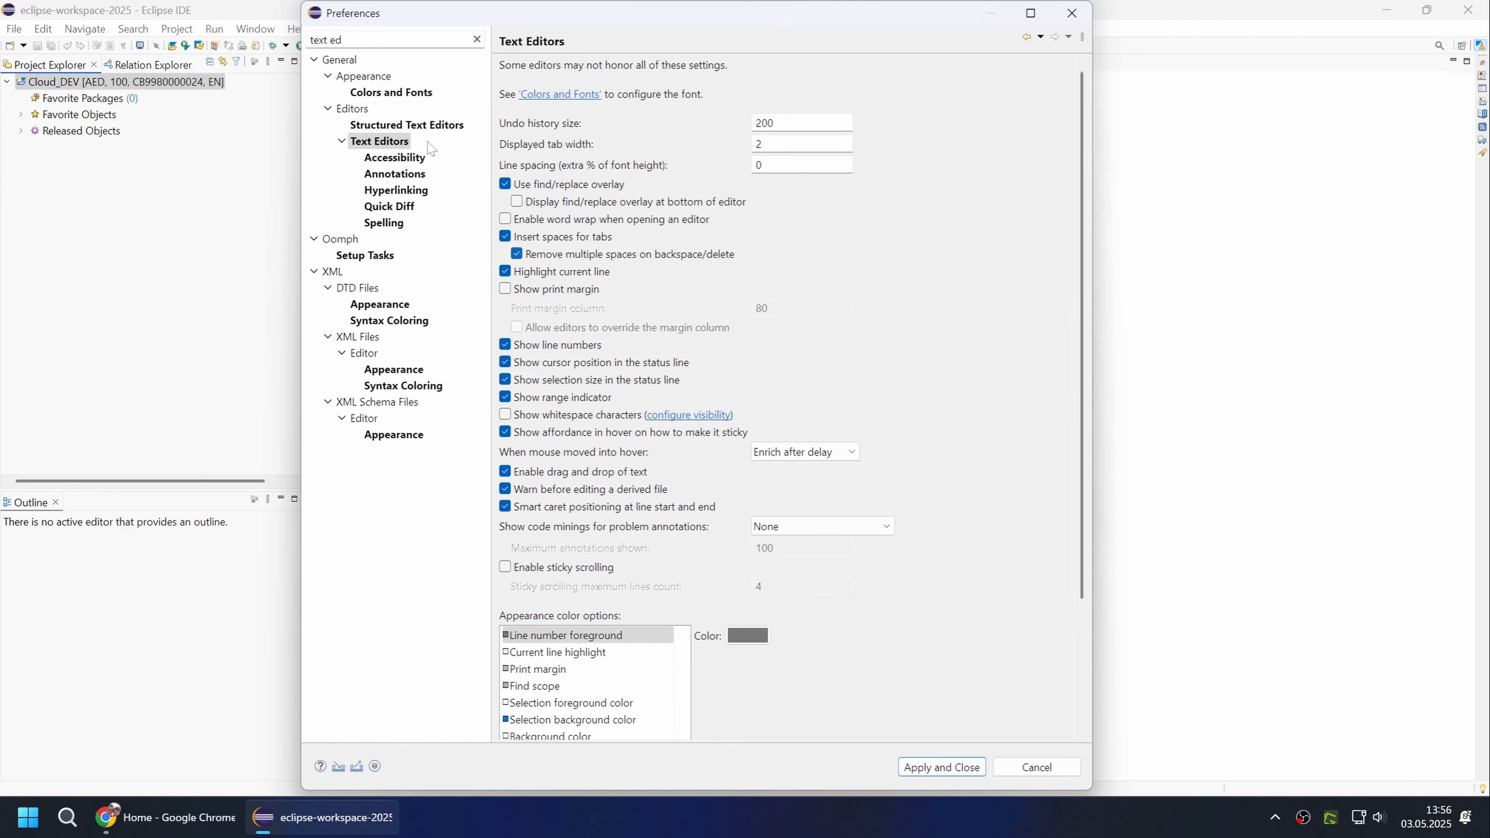
In the ABAP Source Code Editors preferences, disable automatic closing of brackets and literals and the additional whitespace inside brackets.
left_click_drag(357, 40, 236, 28)
type("source")
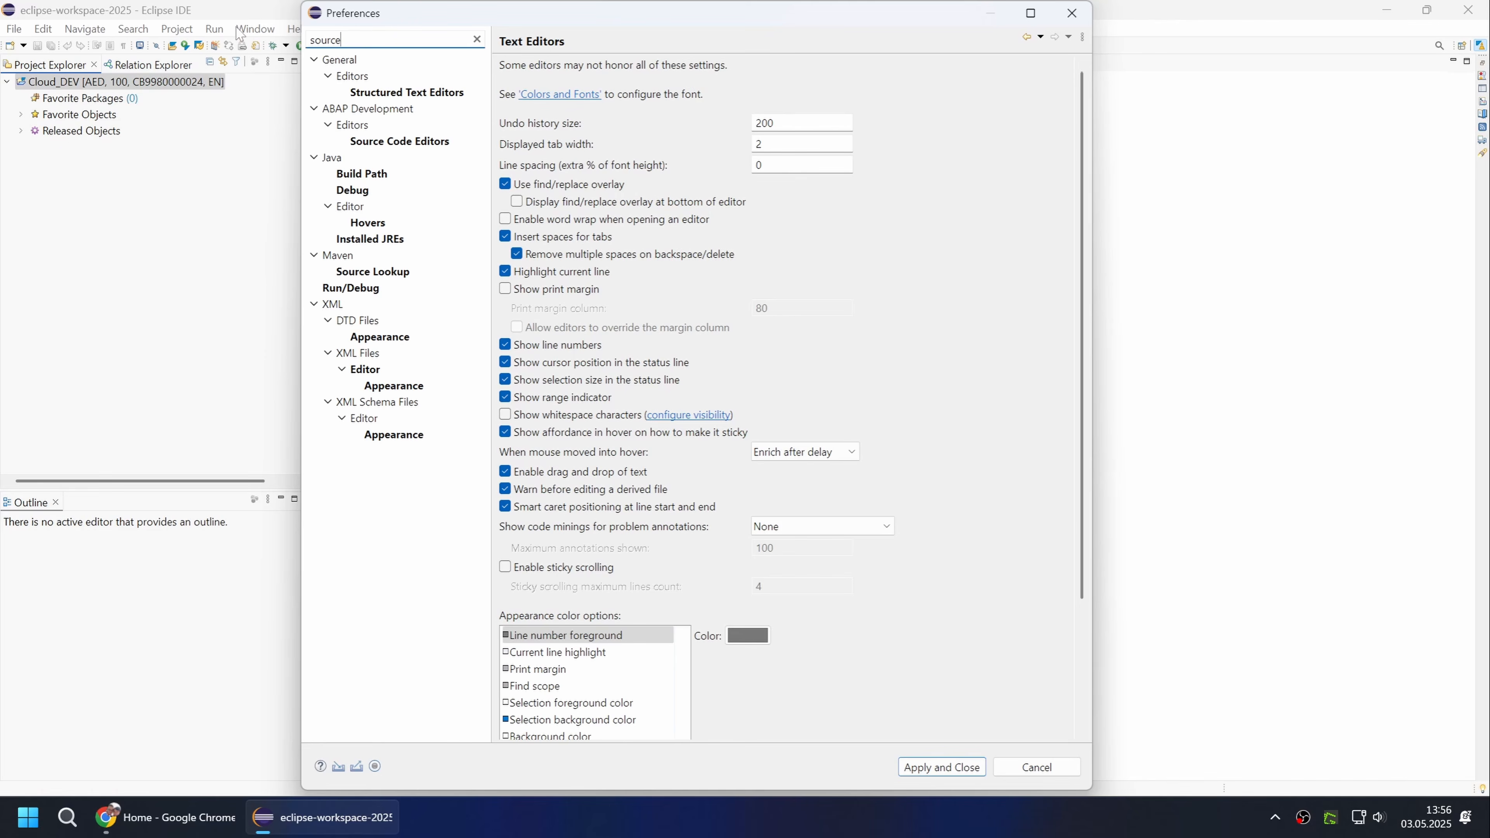
left_click(386, 143)
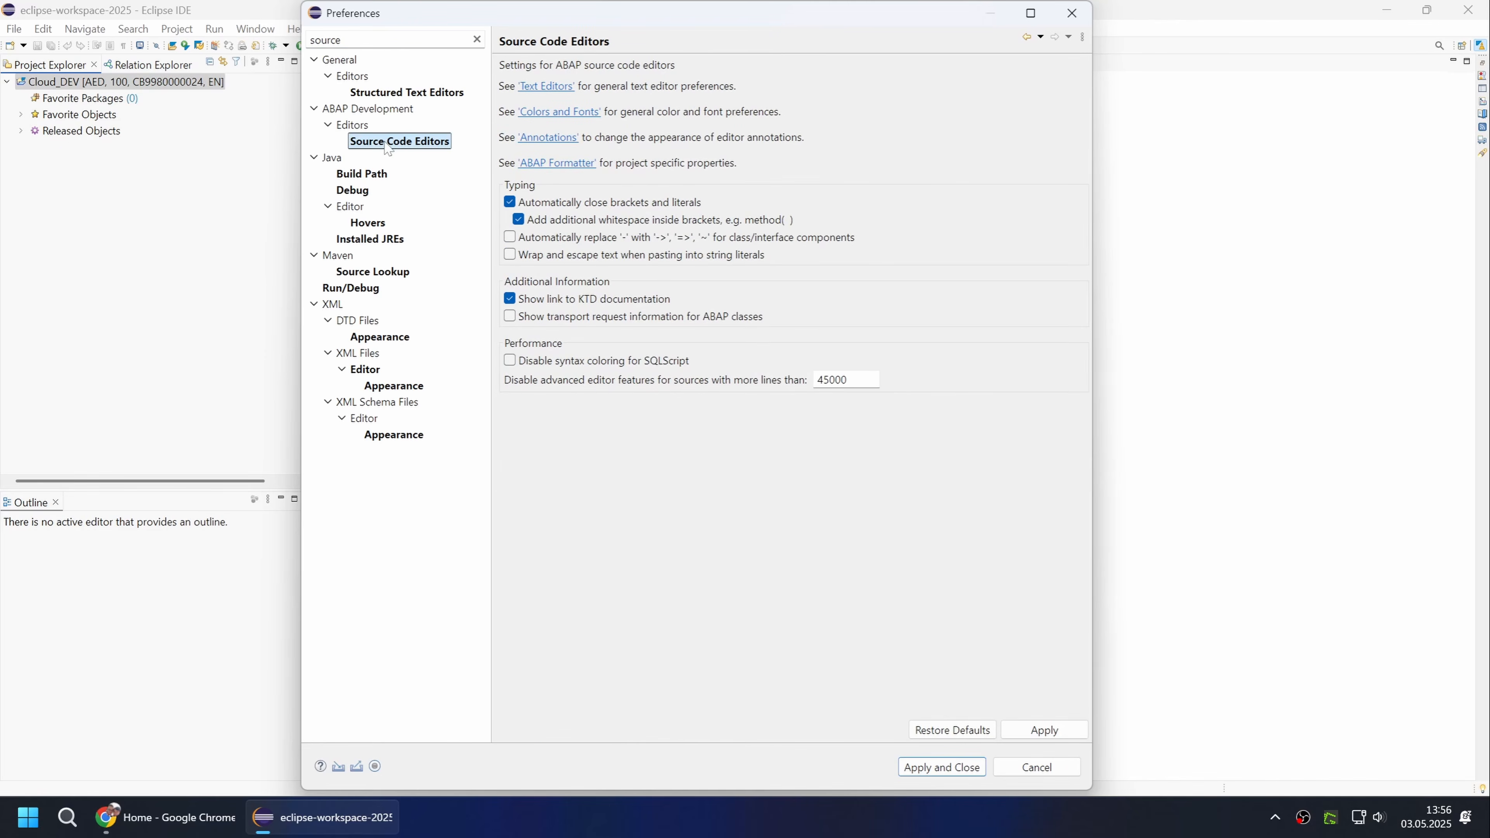
left_click(518, 218)
left_click(510, 204)
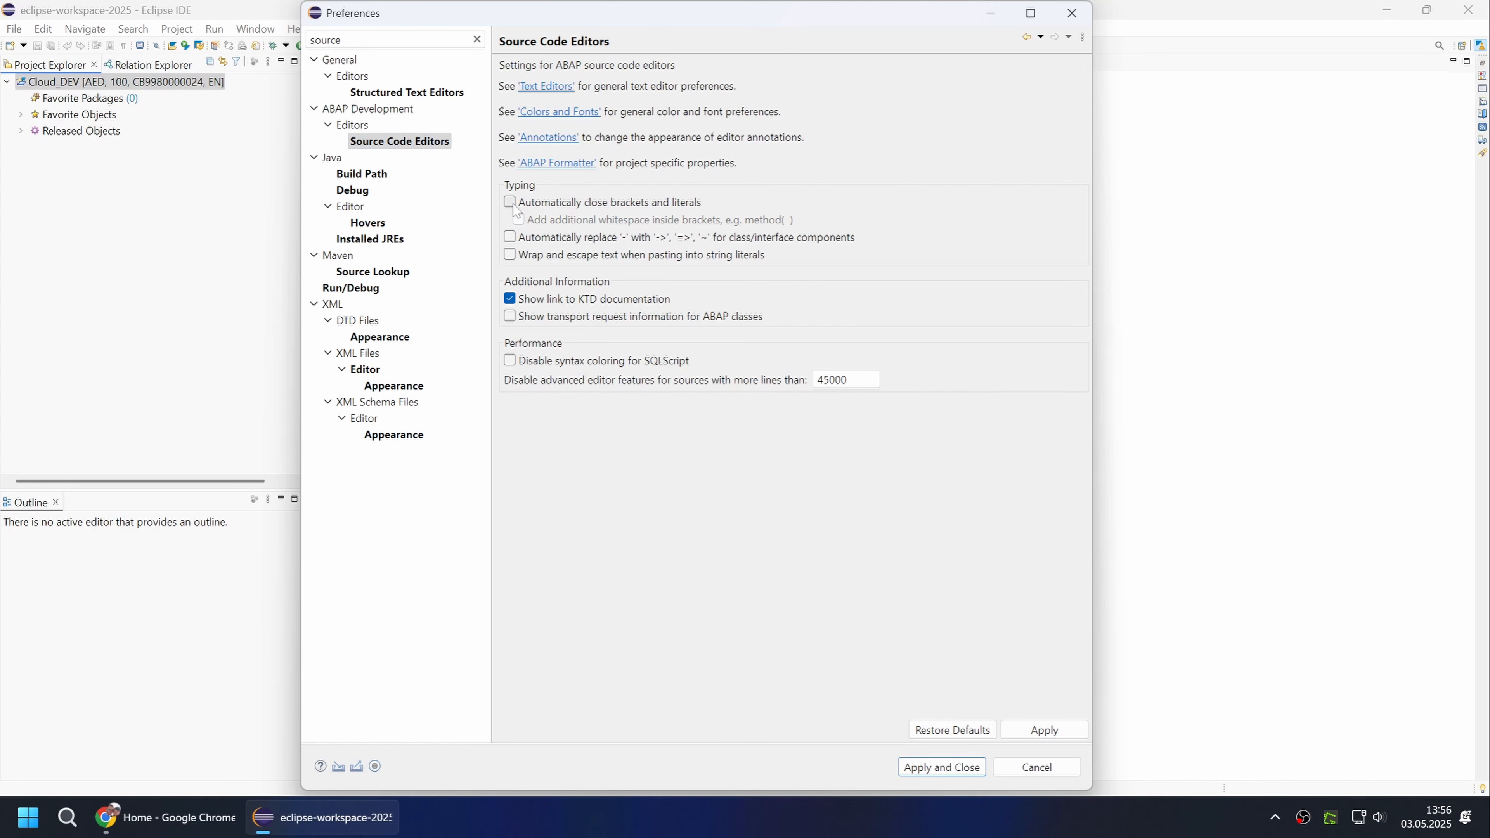
In the Keys preferences, enable showing the key binding when a command is invoked through the keyboard.
left_click_drag(363, 40, 286, 39)
type("keys")
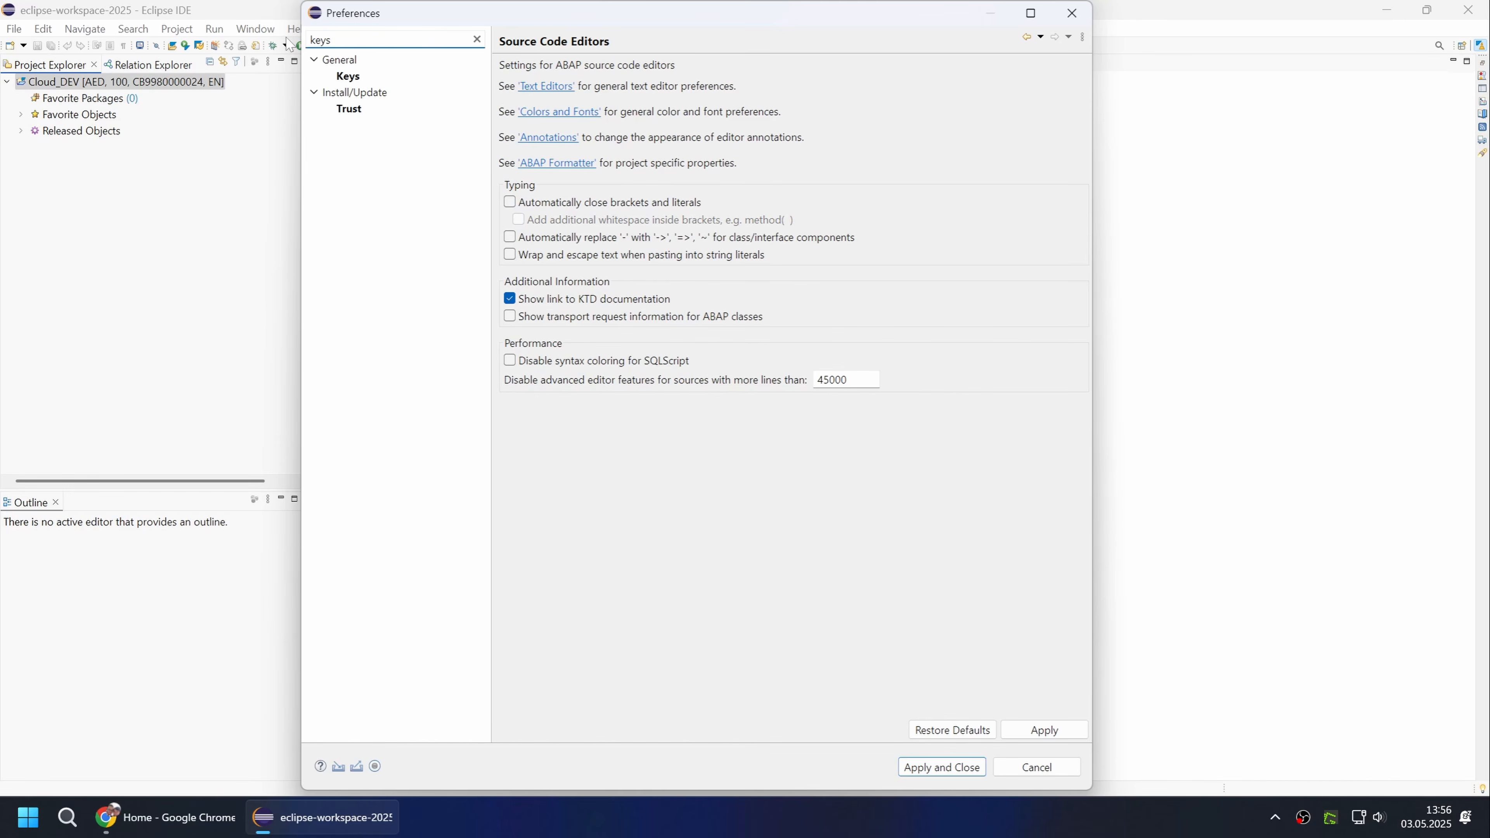
left_click(340, 77)
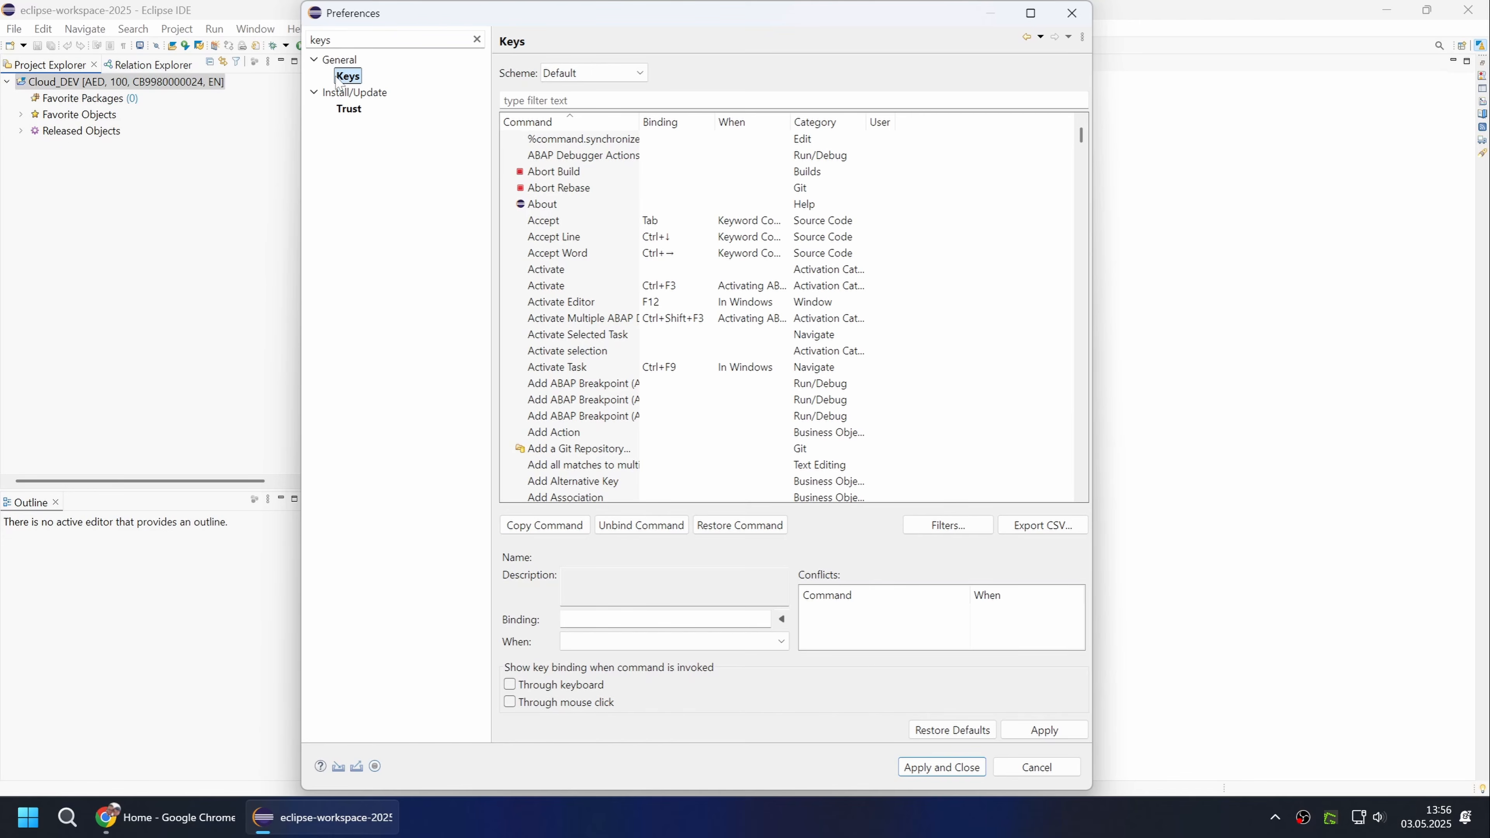
left_click(509, 684)
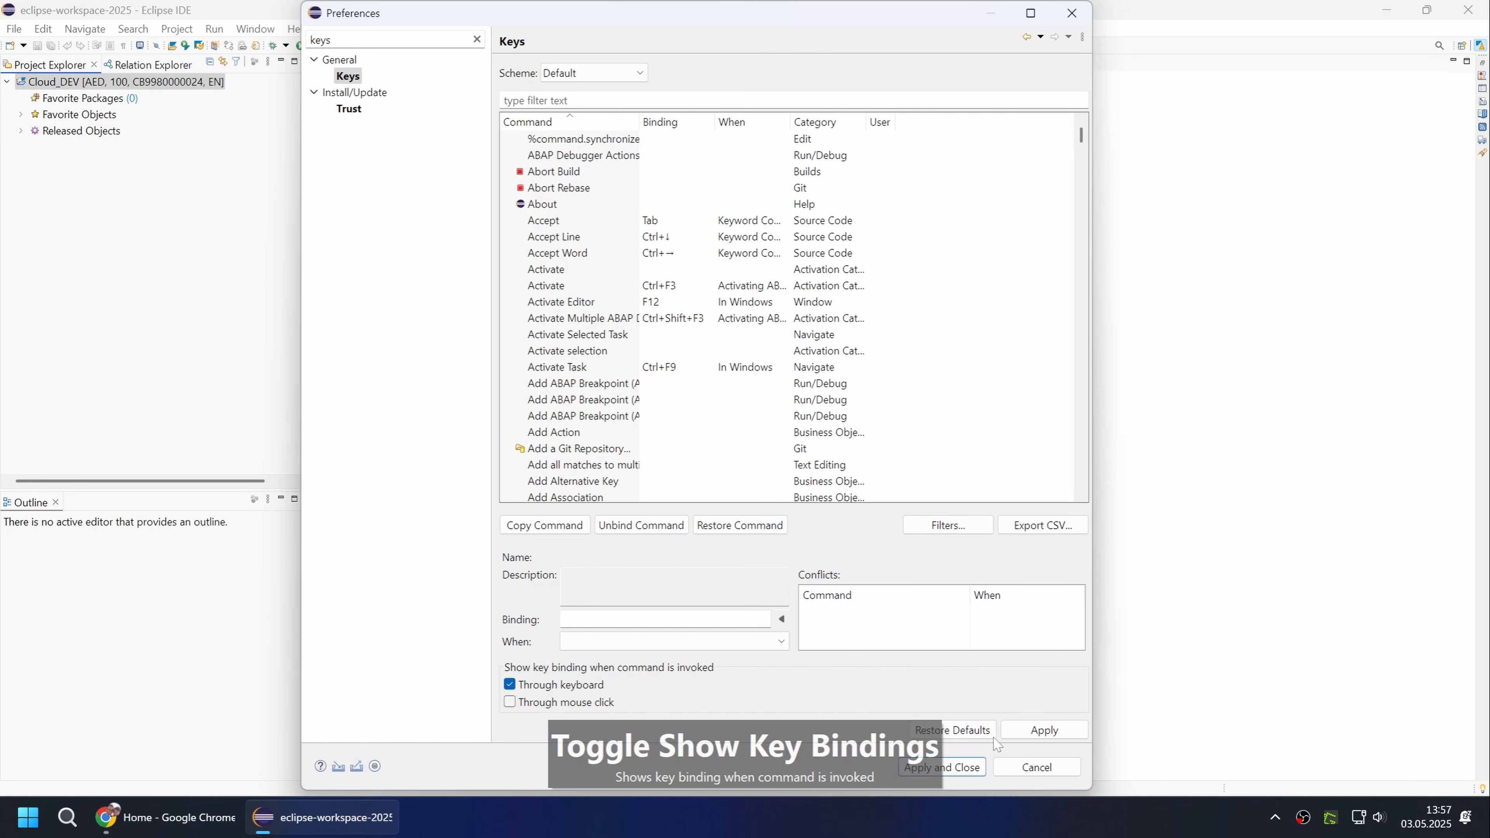
Apply the preferences, then open the ABAP class XCO_CP from project Cloud_DEV and look through its source code.
left_click(976, 769)
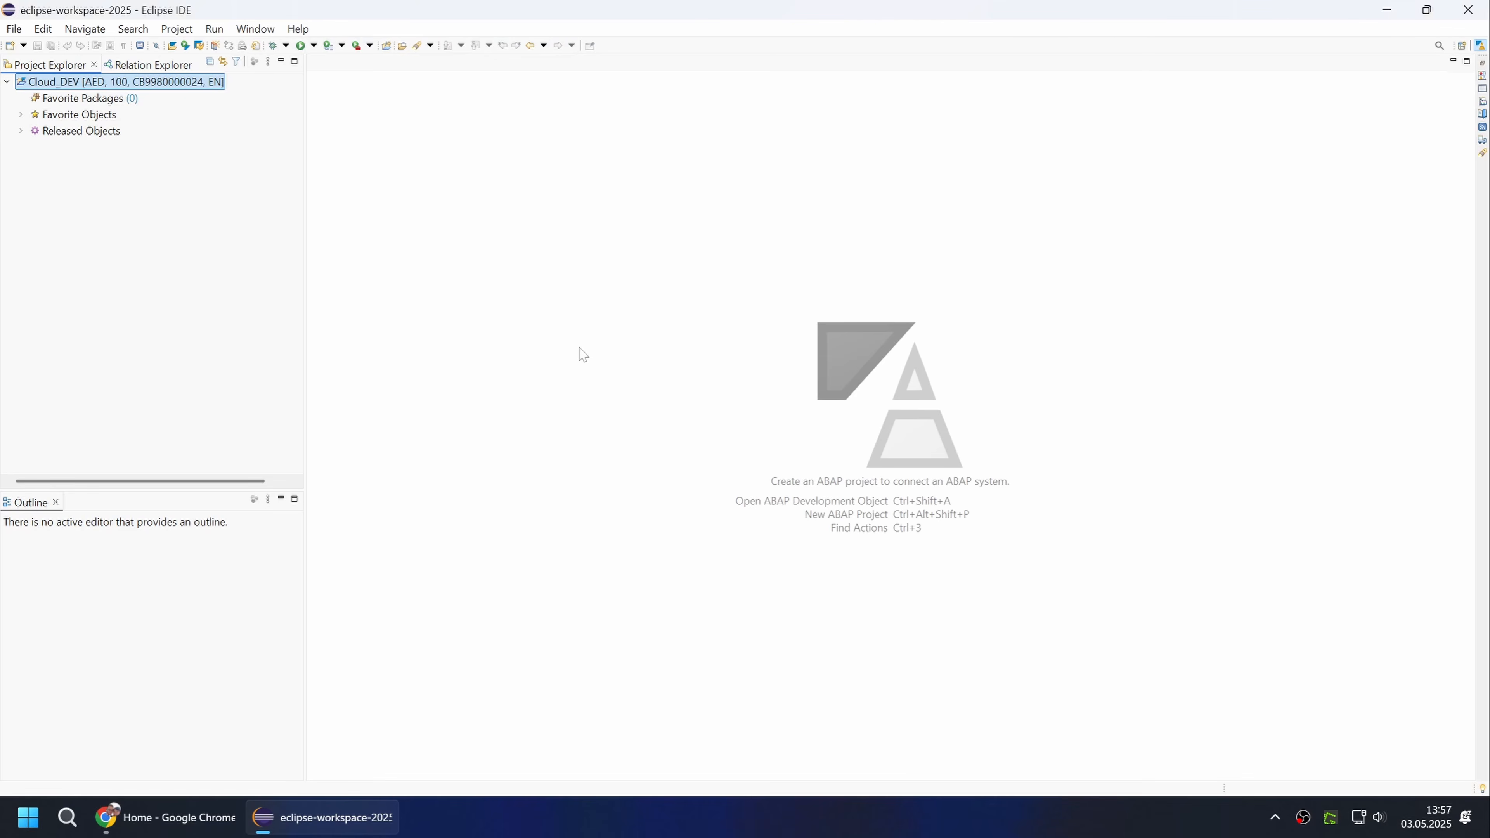
key("ctrl+shift+a")
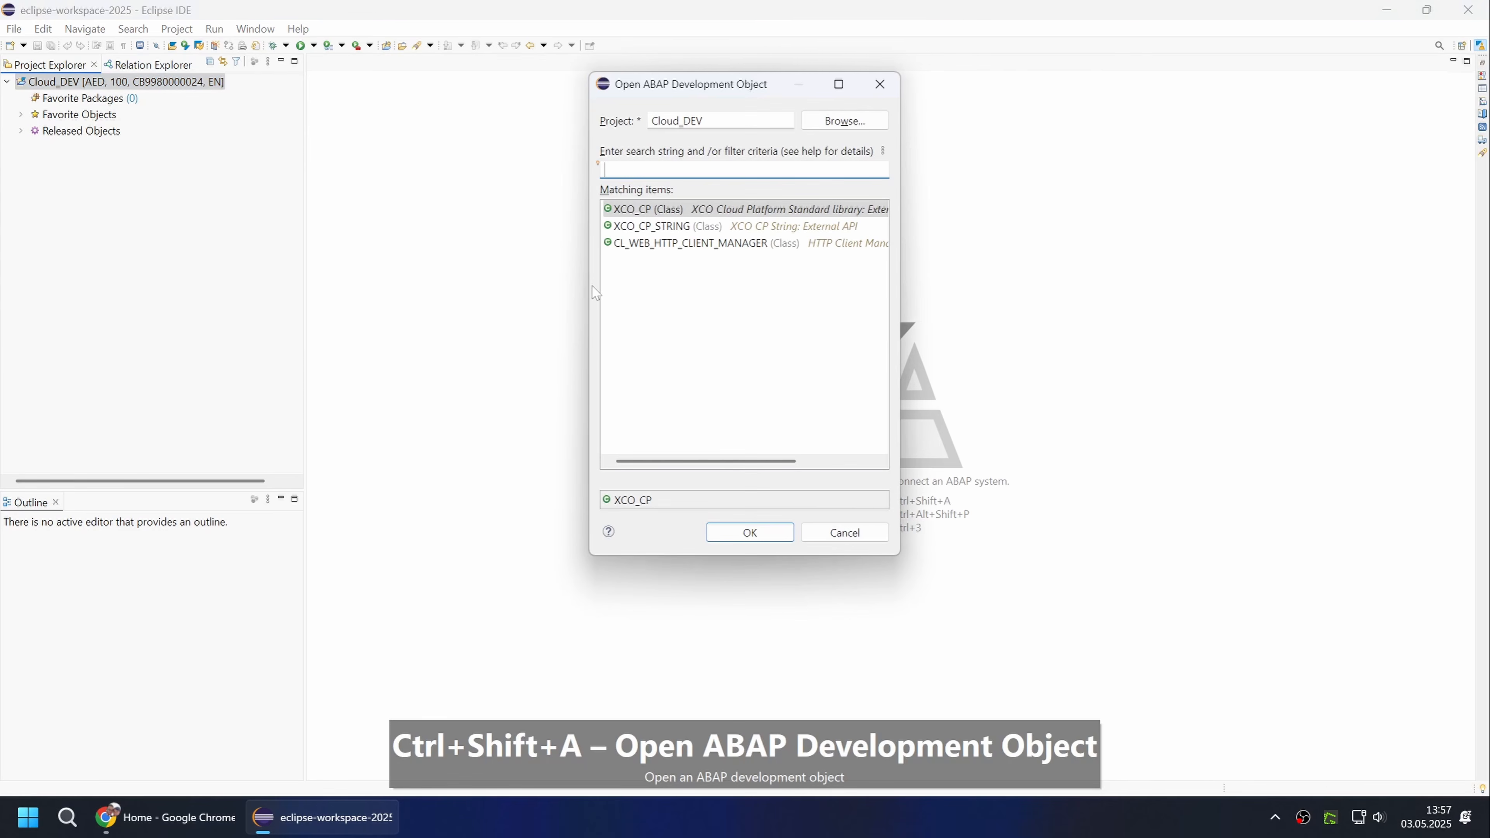
type("xco_cp")
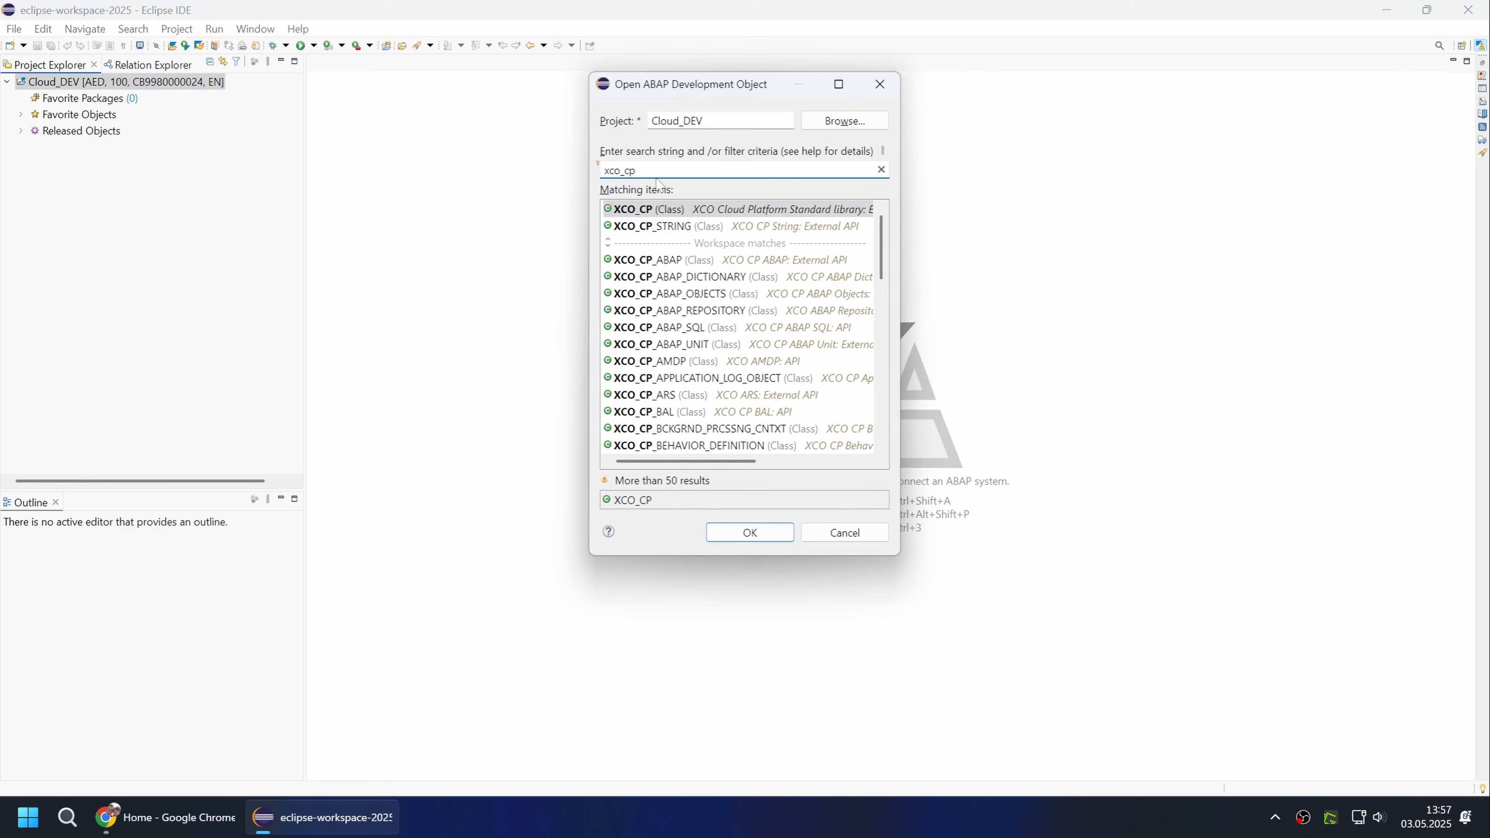
double_click(661, 210)
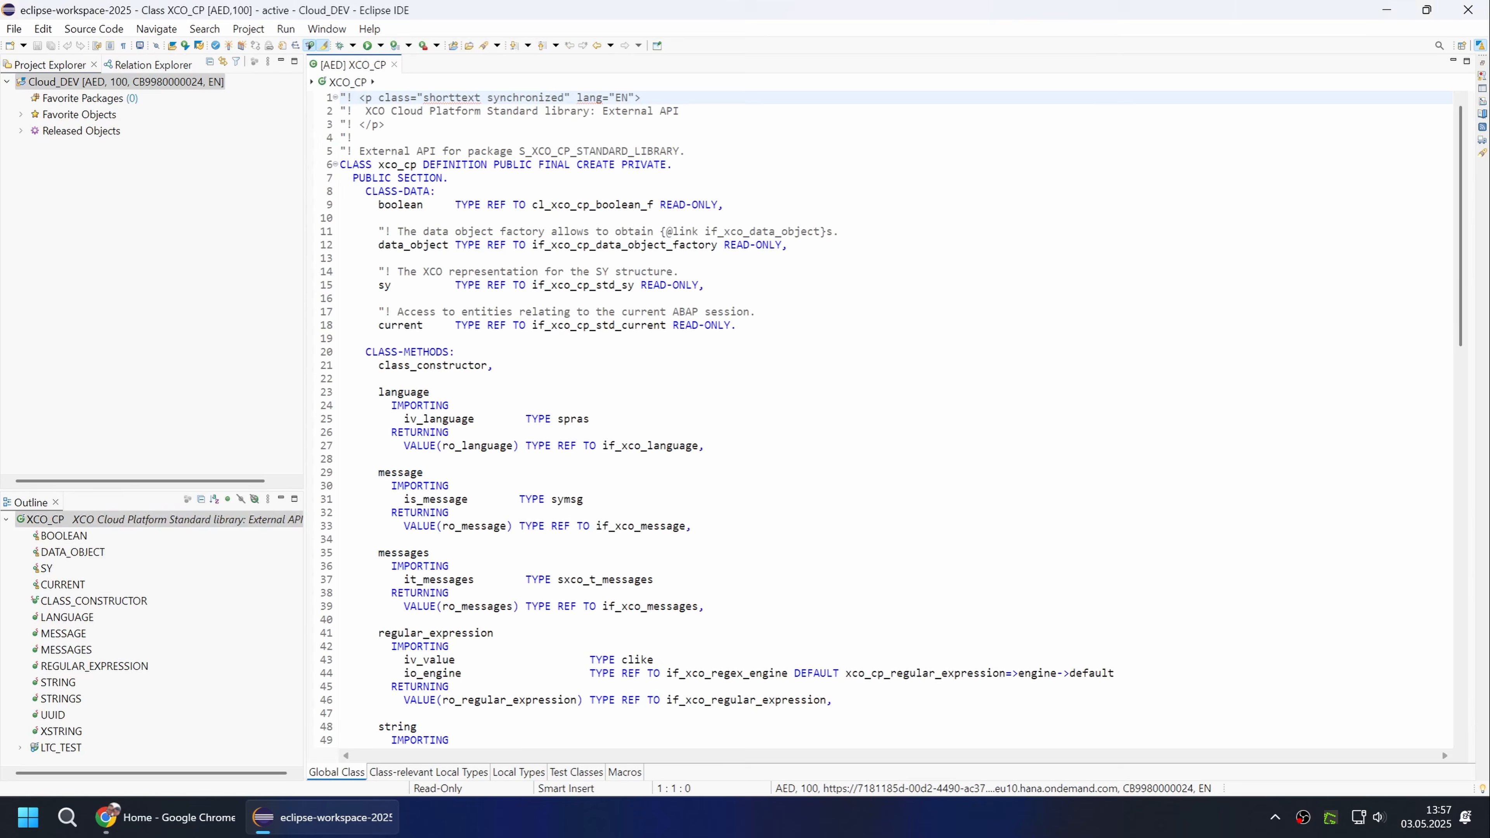
left_click(455, 351)
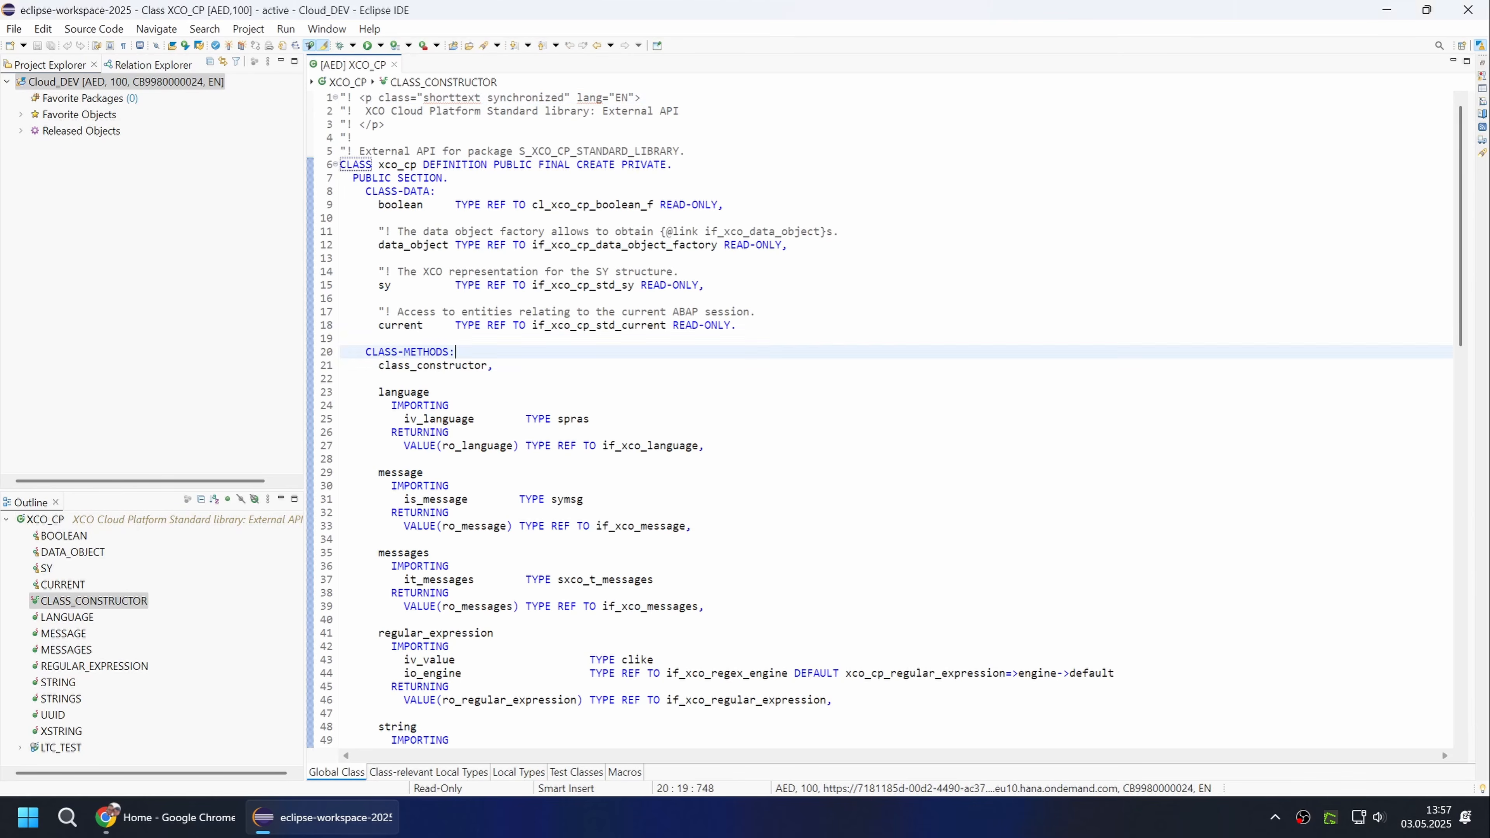
scroll(455, 351, "down", 14)
scroll(455, 351, "down", 8)
scroll(455, 352, "up", 15)
scroll(880, 420, "up", 7)
key("Up")
Enable all listed keywords in the ABAP Keyword Colors preferences and check the highlighting in the XCO_CP source code.
left_click(368, 29)
mouse_move(327, 29)
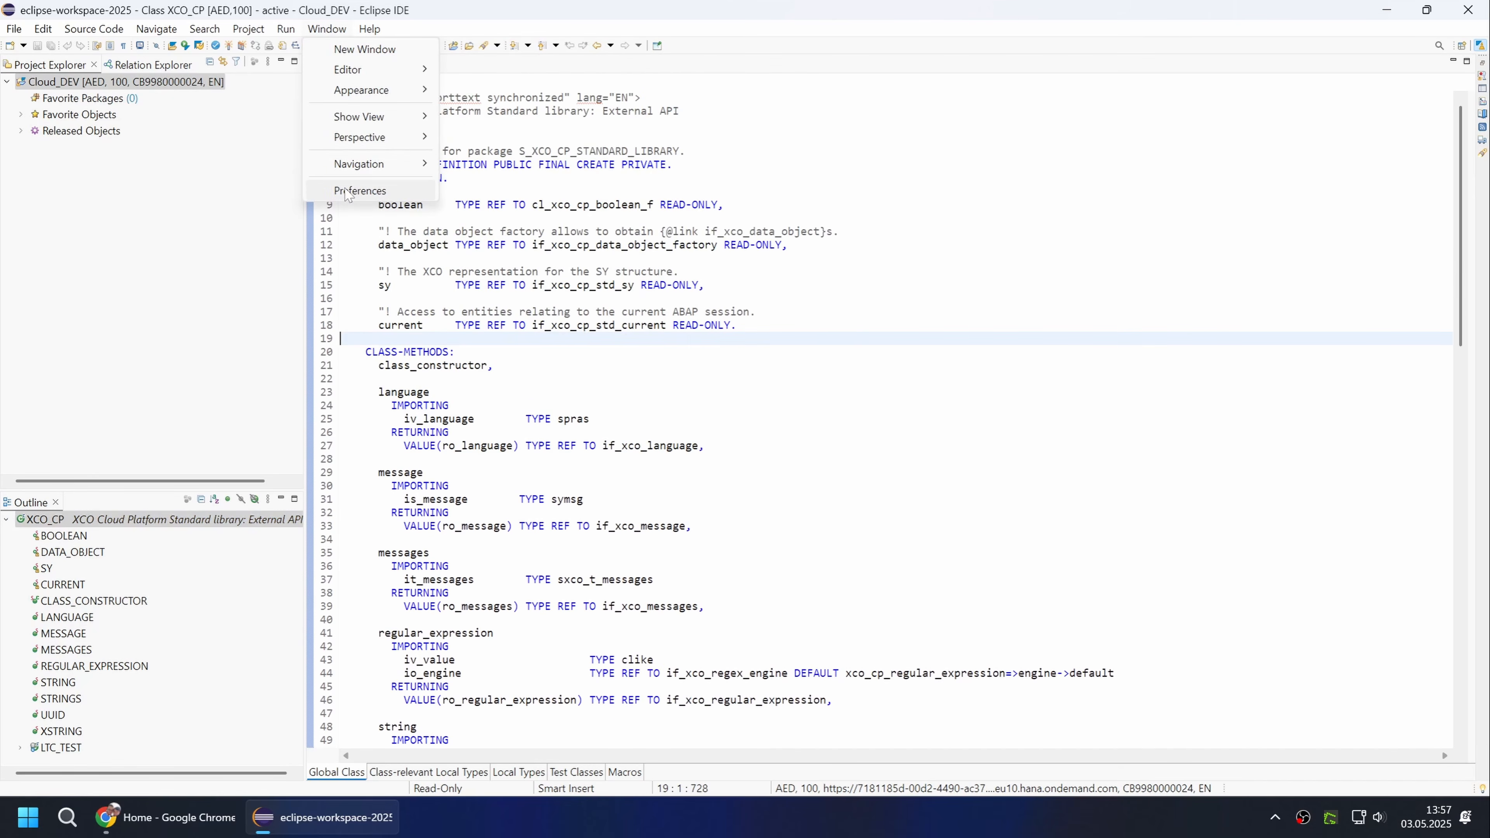
left_click(360, 191)
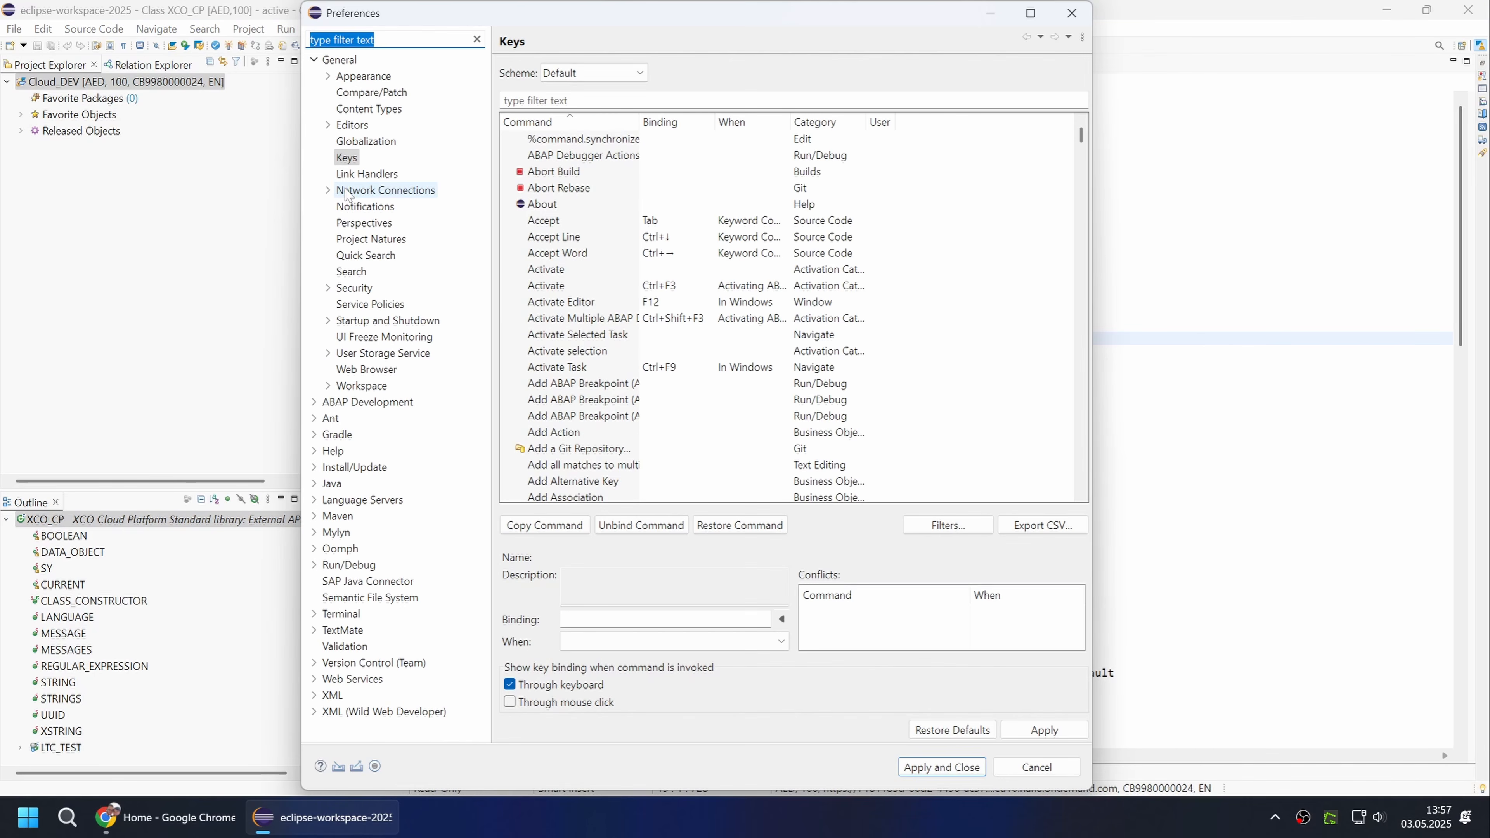
type("color")
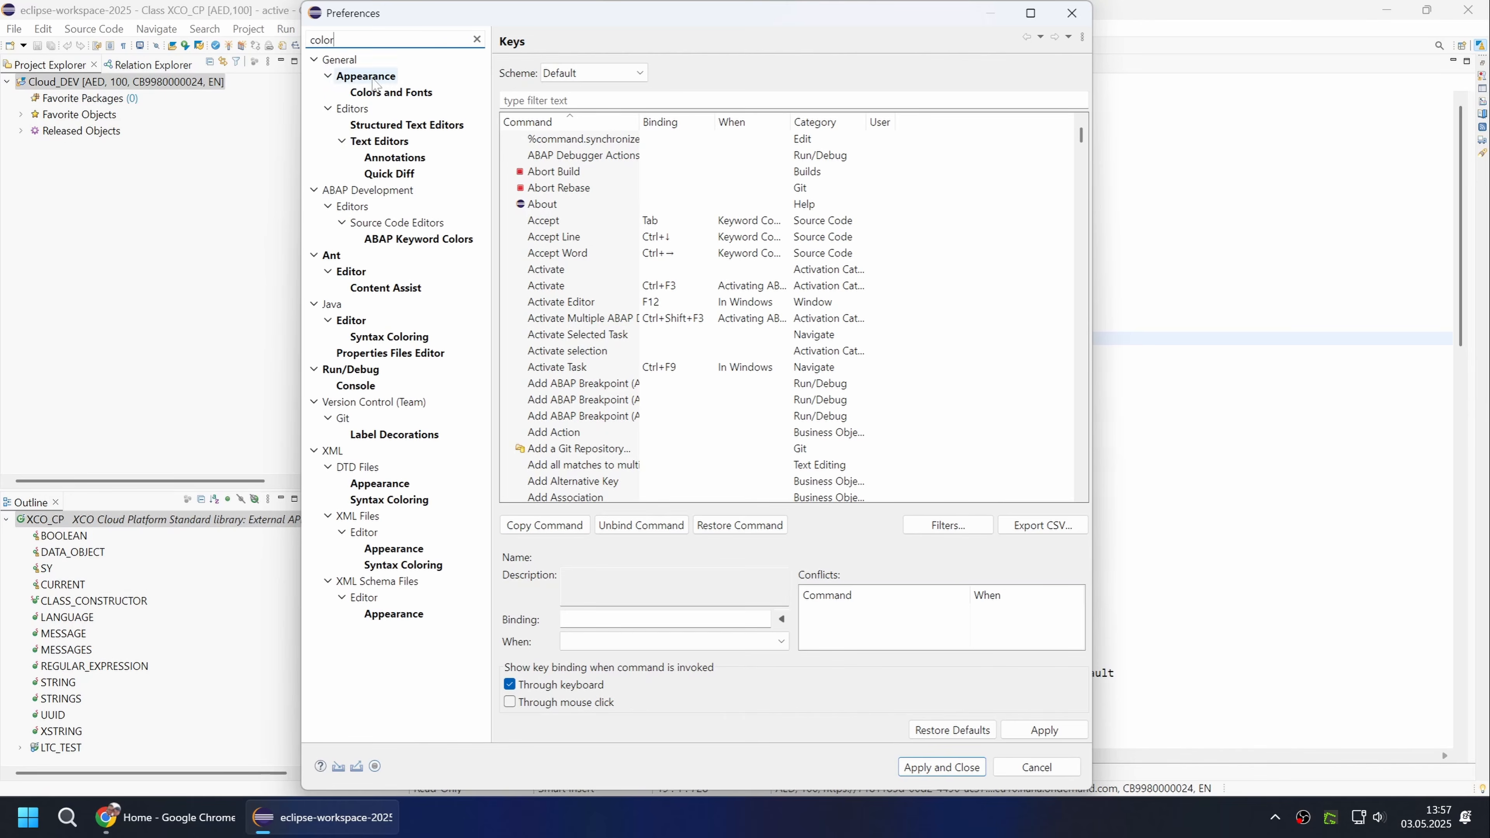
left_click(409, 241)
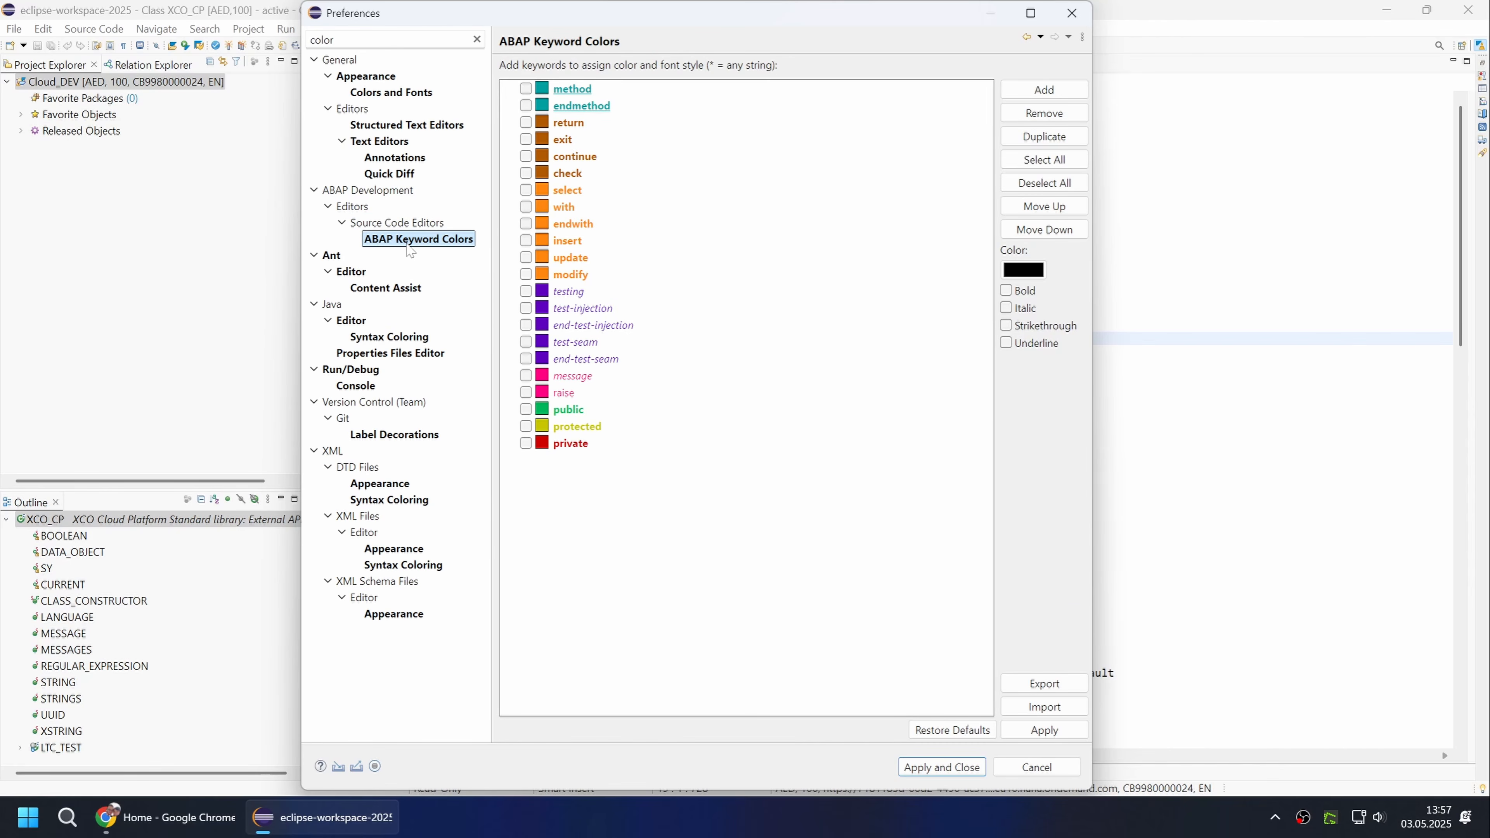
left_click(1032, 161)
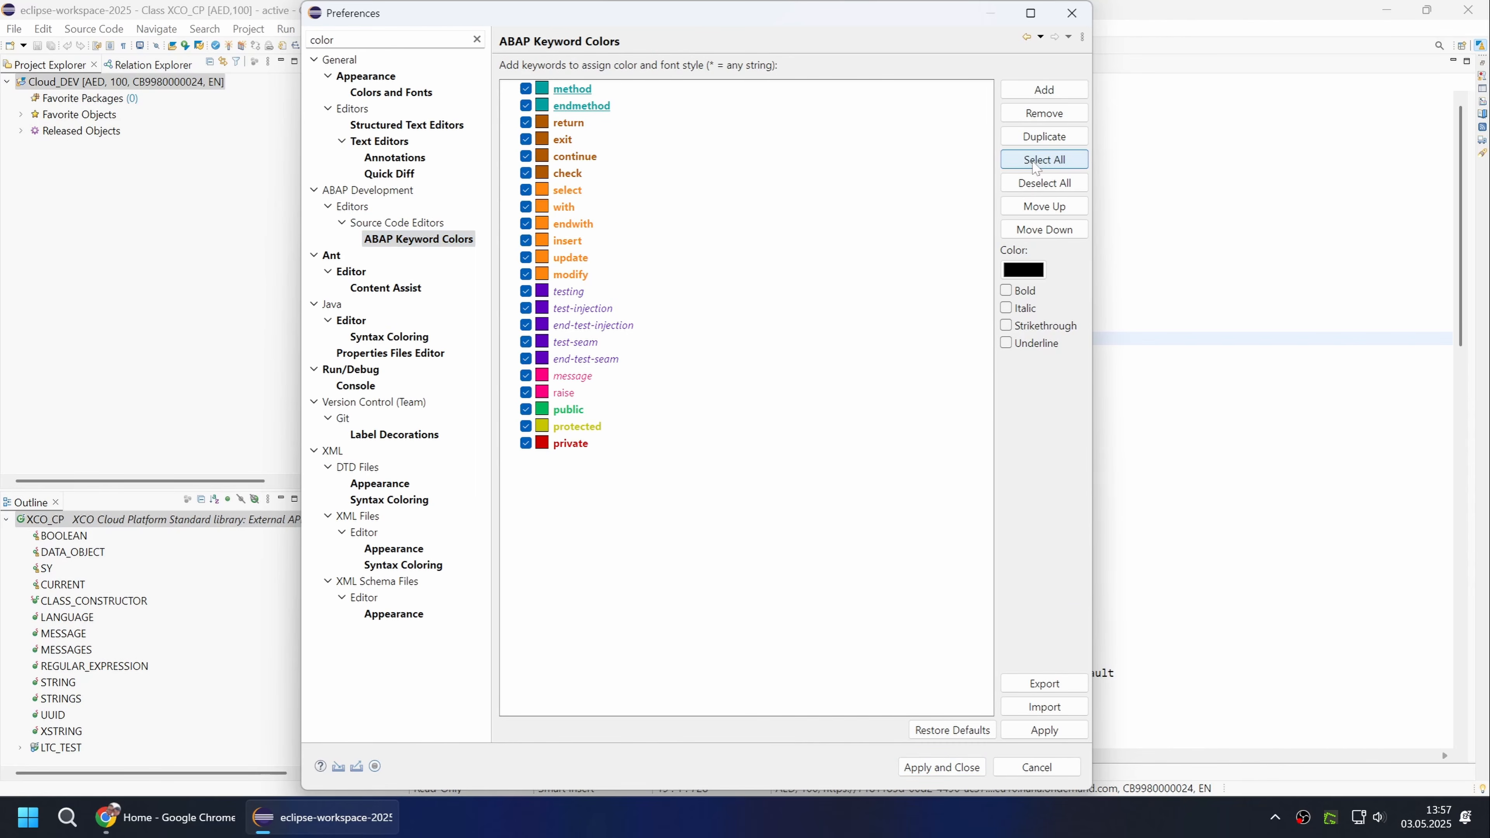
left_click(937, 768)
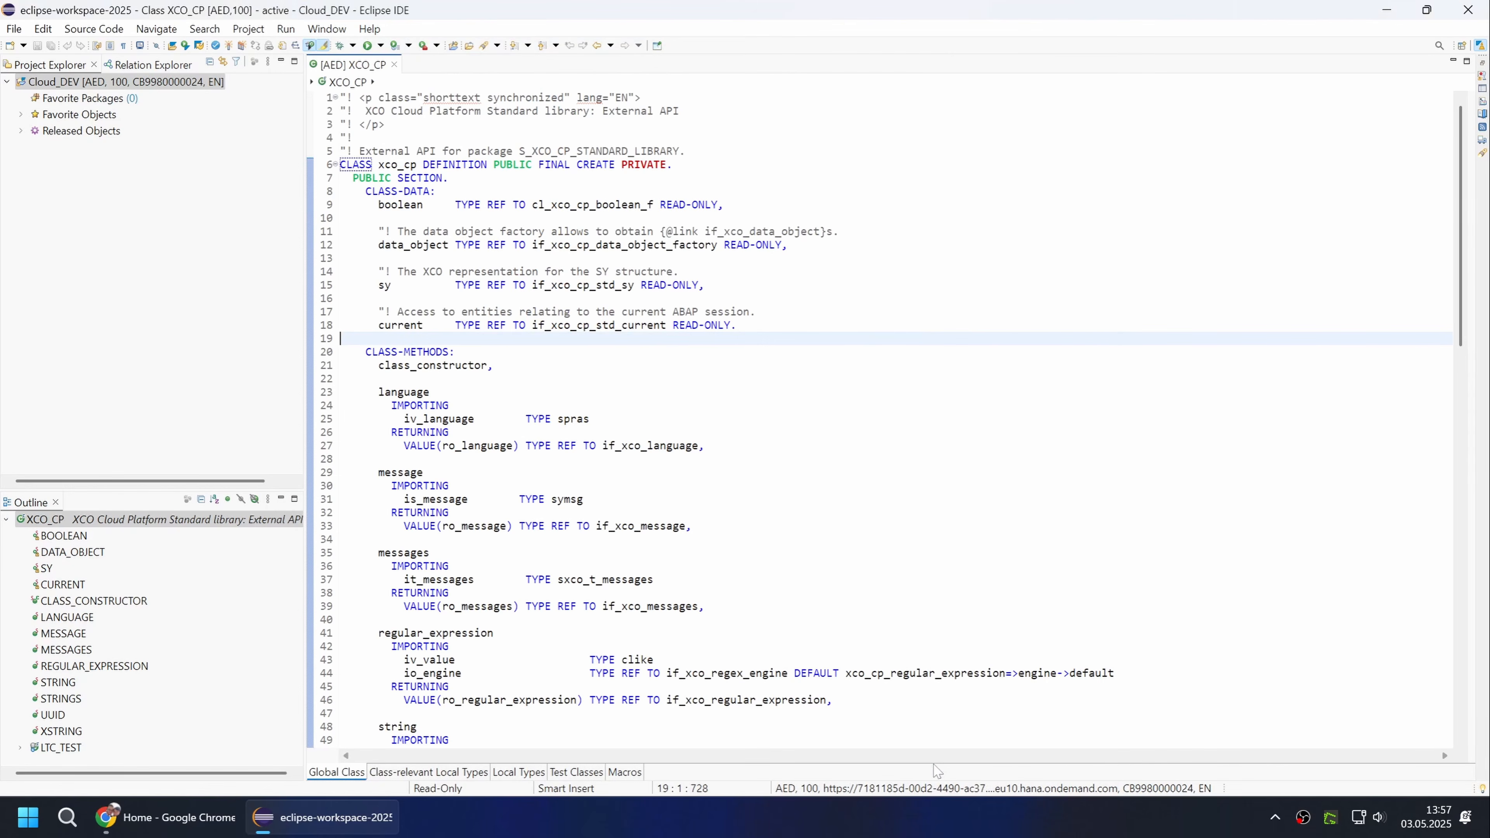
left_click(431, 392)
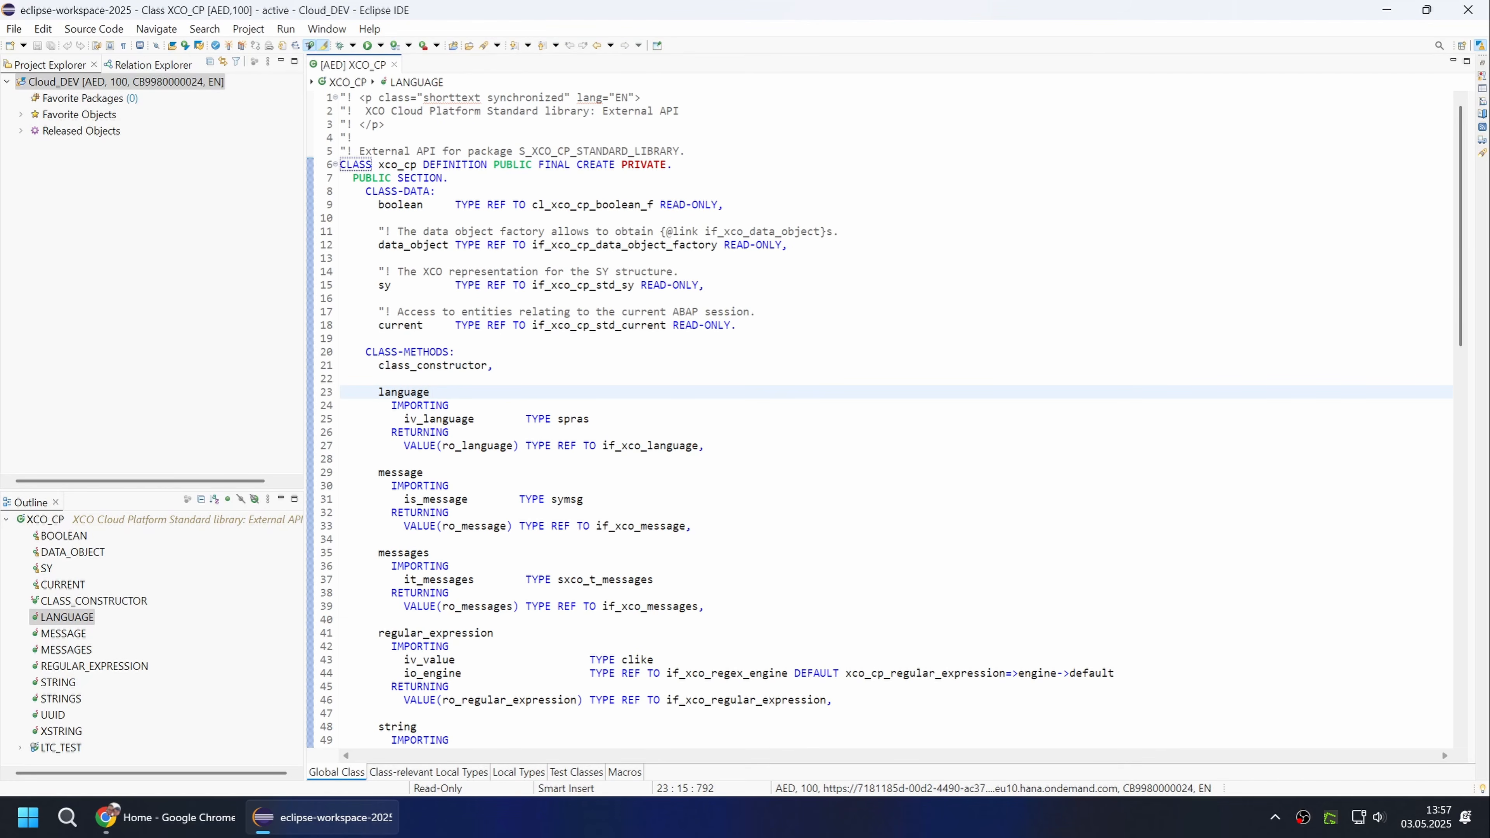
scroll(880, 420, "down", 12)
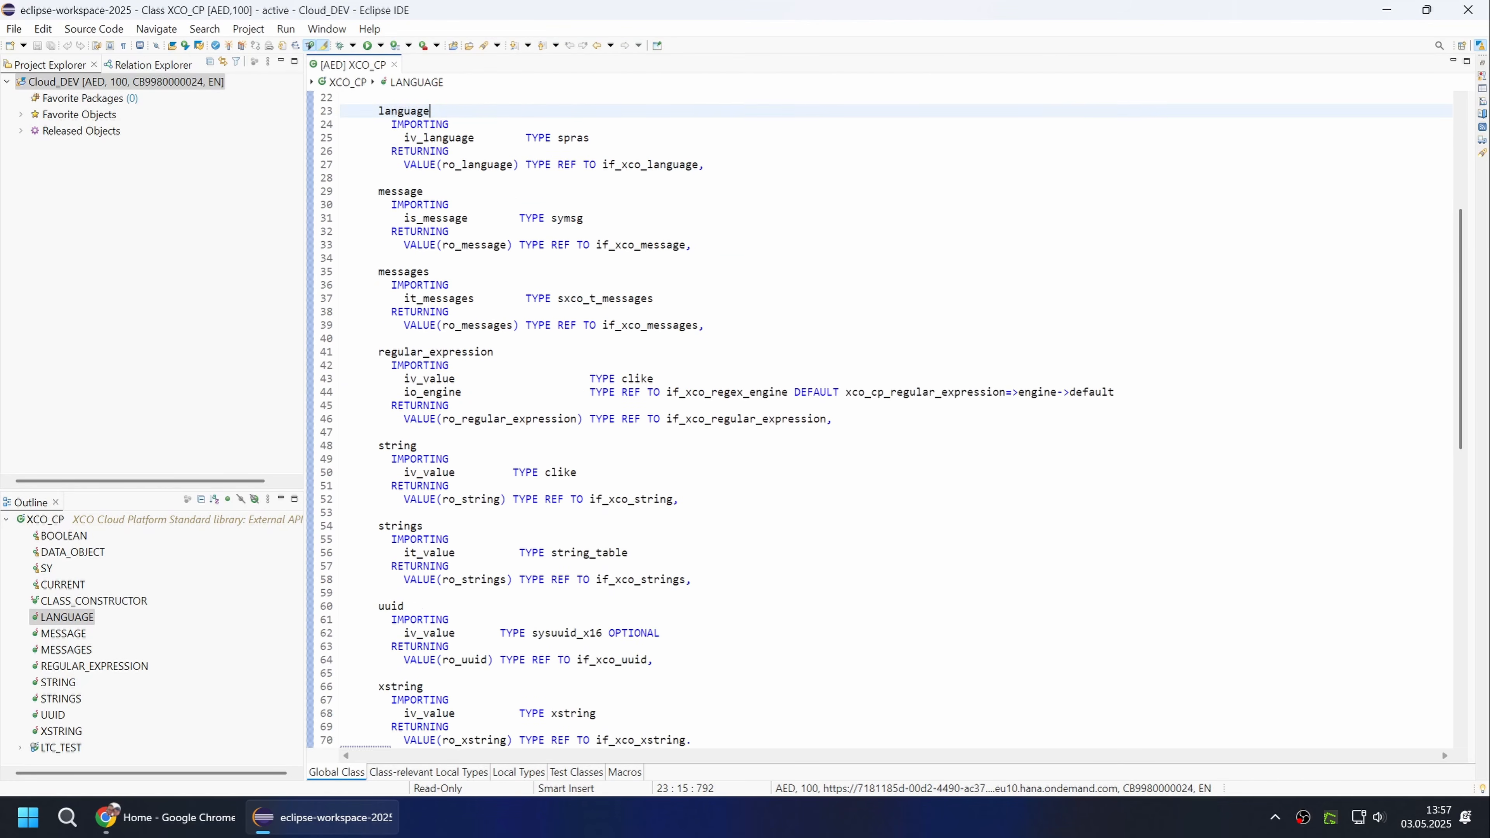
scroll(880, 420, "down", 6)
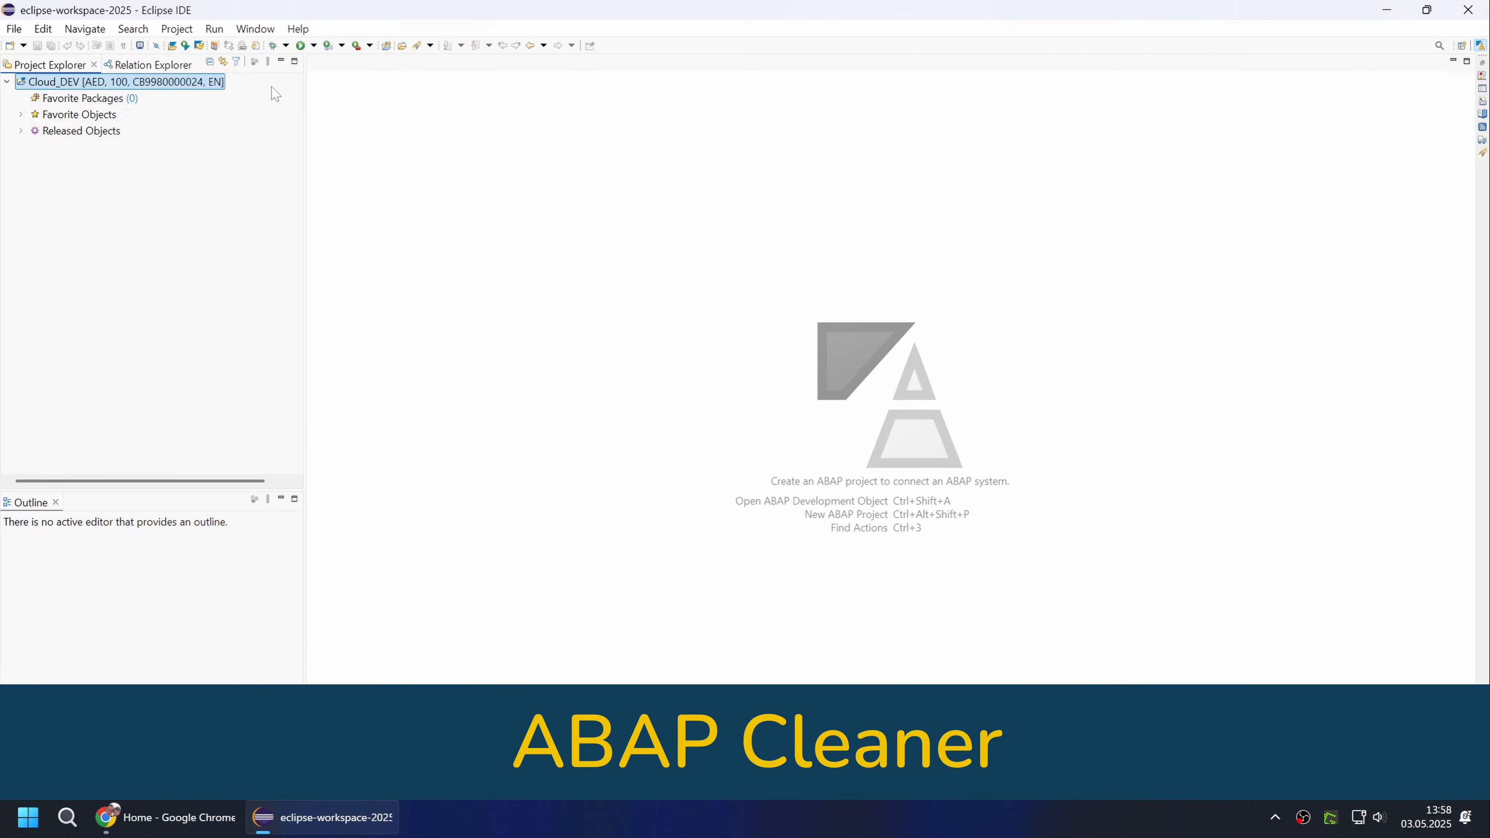
Add the package ZBS_YTB to the favorite packages of the Cloud_DEV project.
right_click(112, 102)
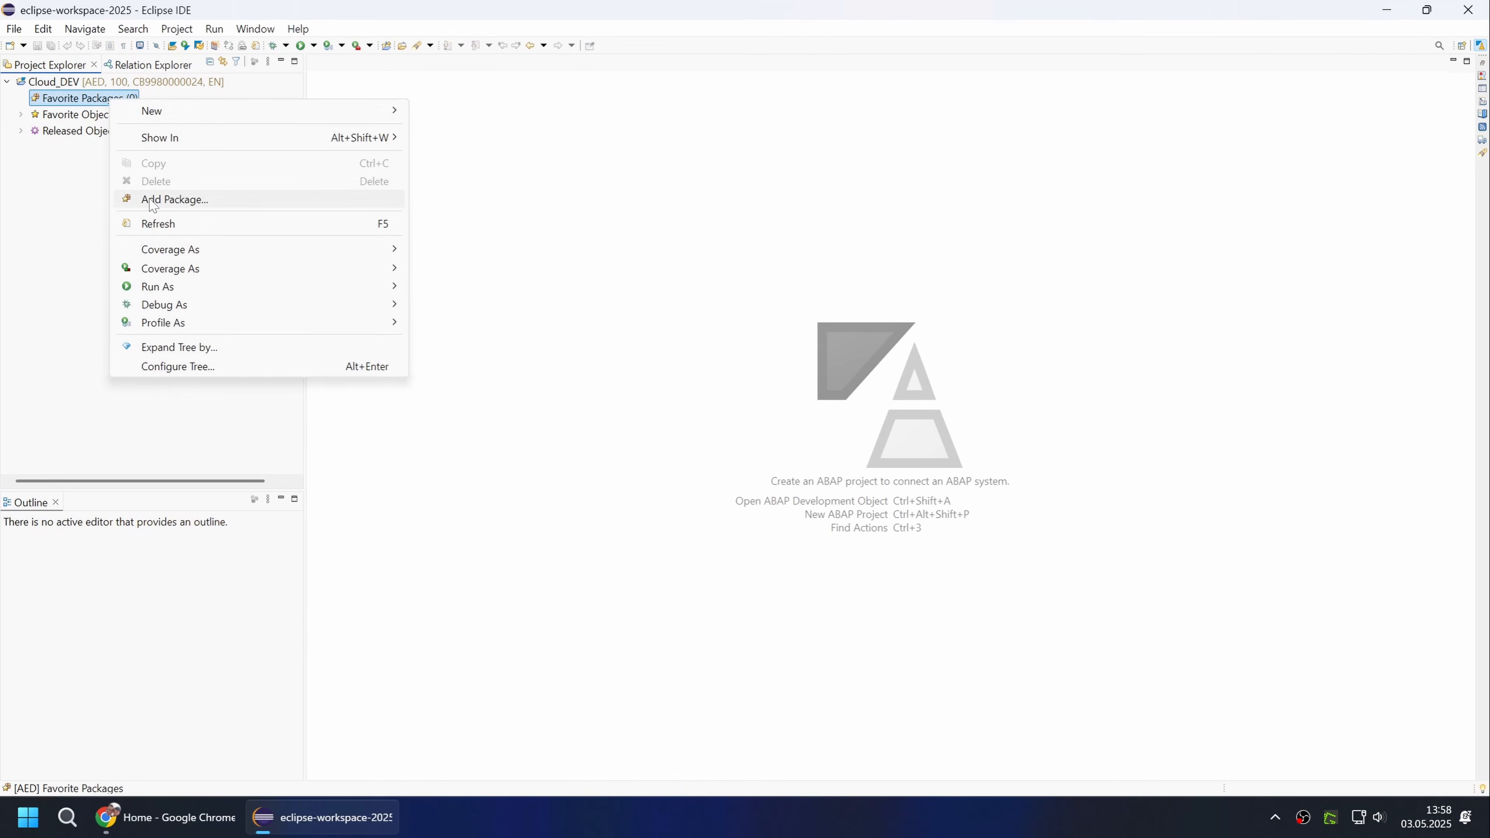
left_click(154, 201)
type("ZBS_Y")
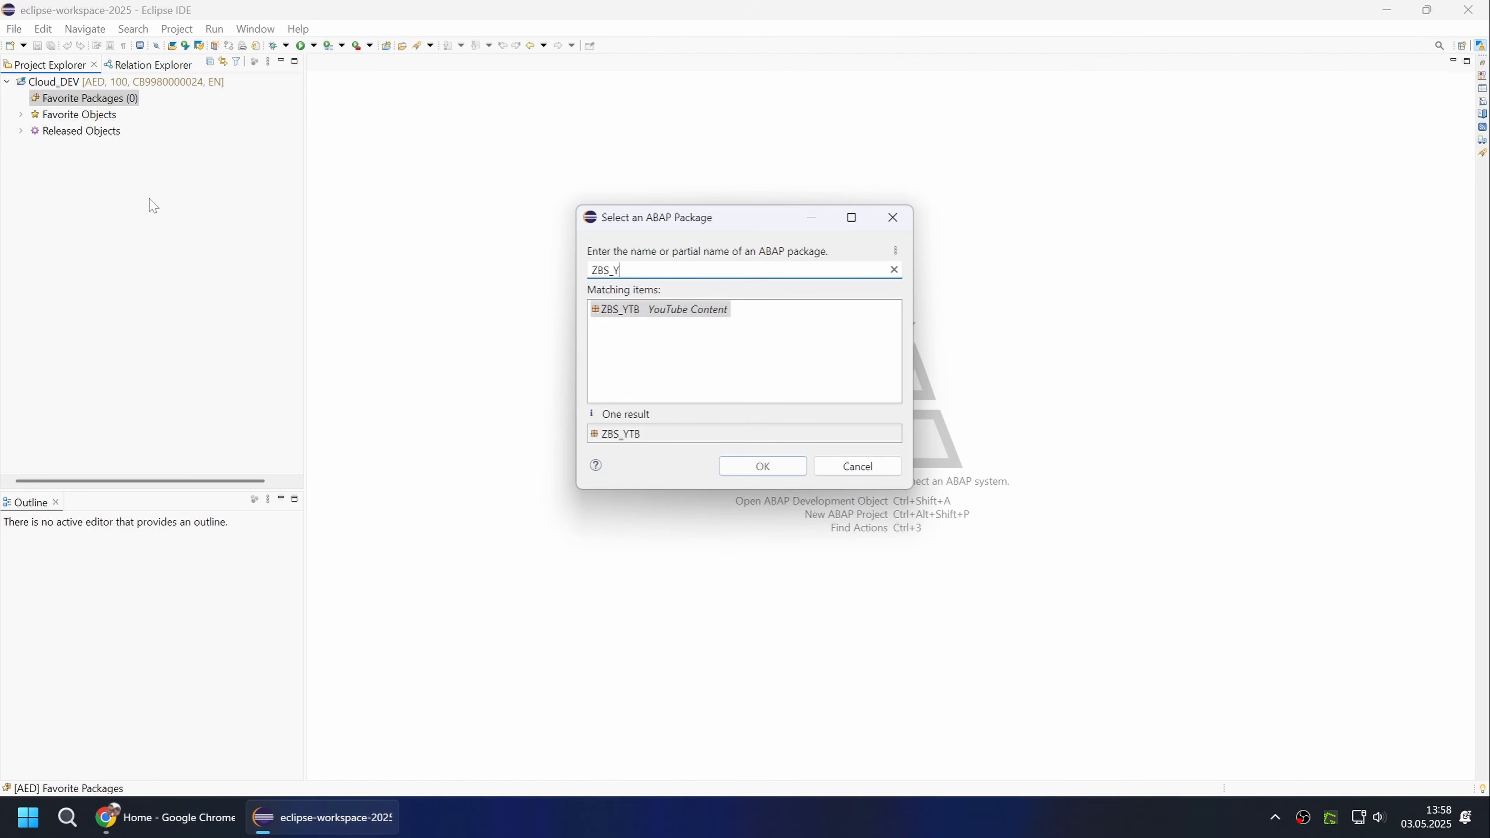
double_click(635, 310)
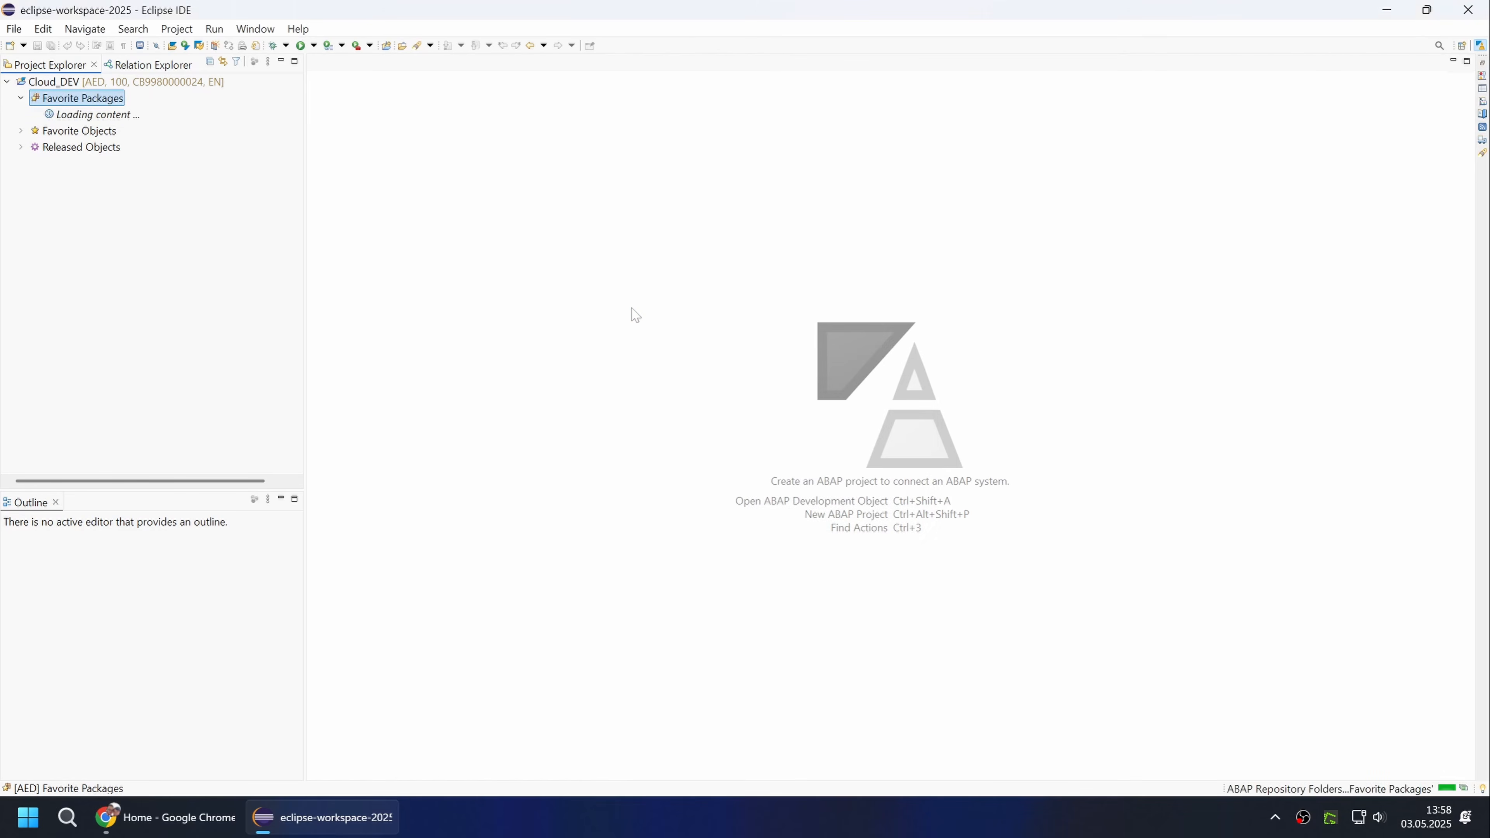
Start a new ABAP package under ZBS_YTB and name it ZBS_YTB_INITIAL.
right_click(75, 113)
mouse_move(147, 120)
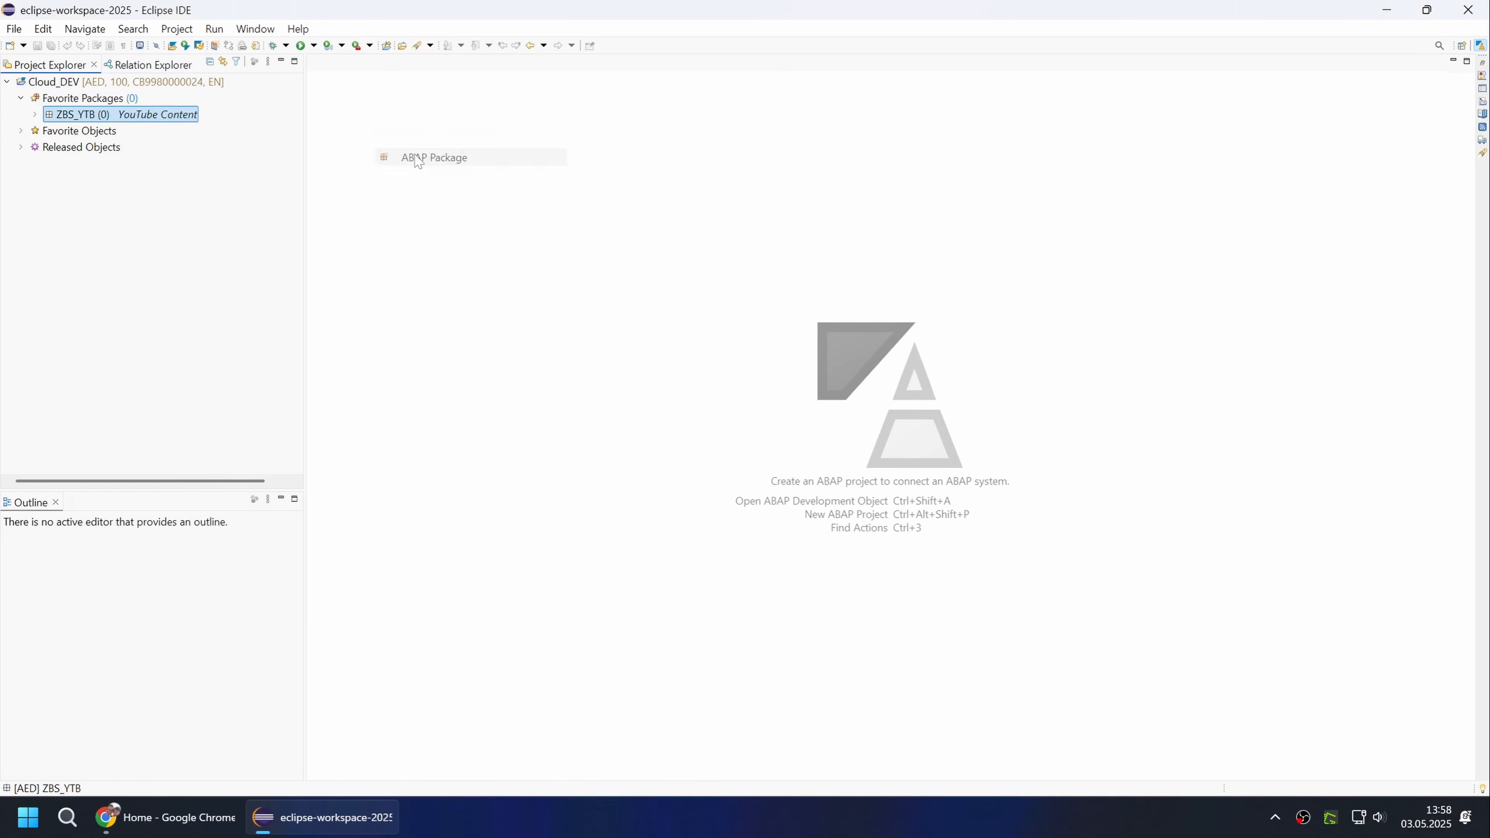
left_click(452, 157)
key("Tab")
key("Tab")
key("Tab")
key("ctrl+c")
key("shift+Tab")
key("shift+Tab")
key("shift+Tab")
key("ctrl+v")
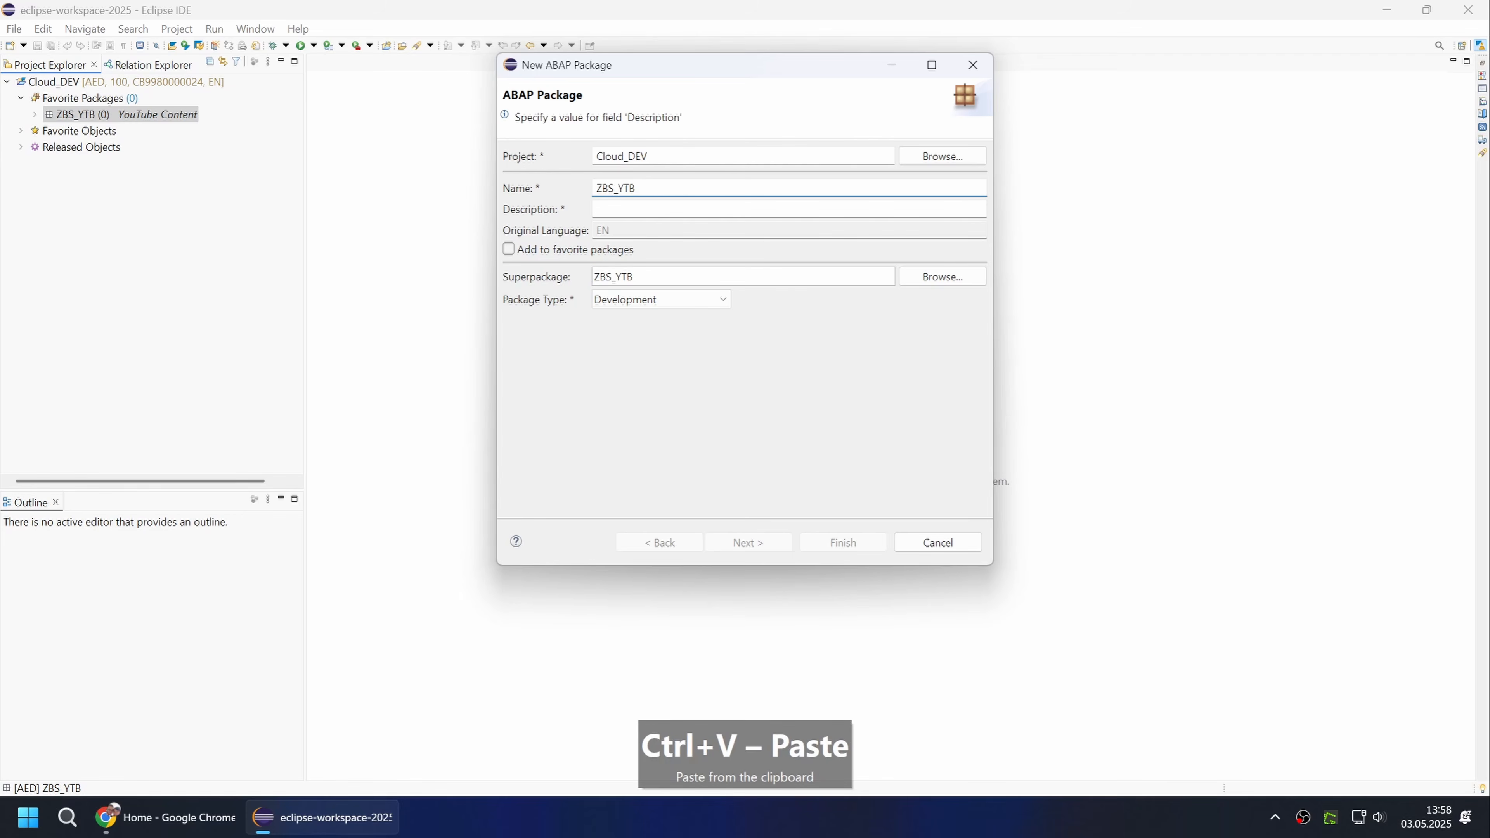
type("_INITIAL")
Describe the new package as Initial Test, finish creating it with the Local stuff transport request and close its editor.
key("Tab")
type("Initial Test")
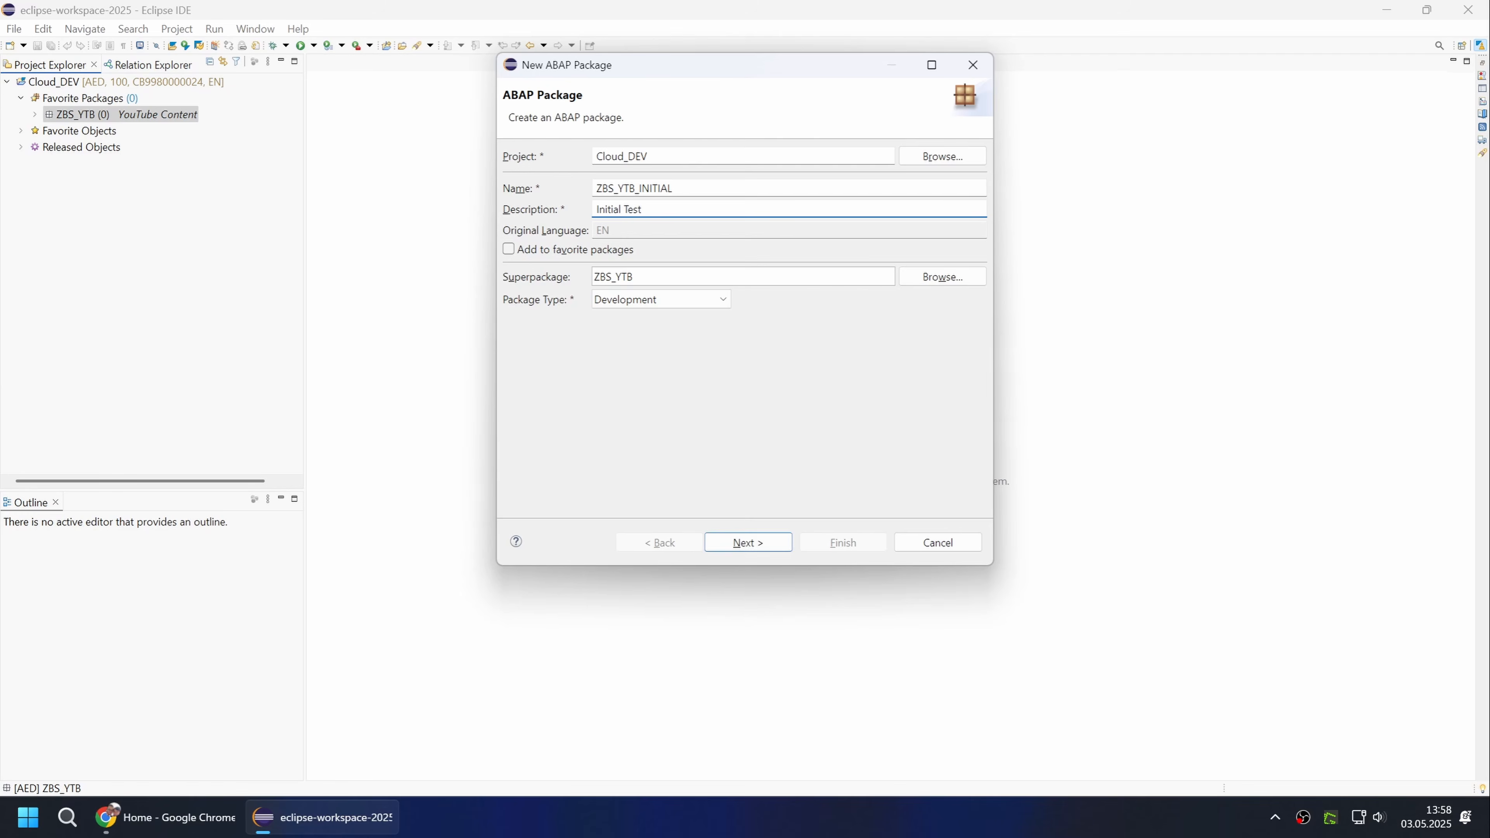
left_click(765, 543)
left_click(823, 541)
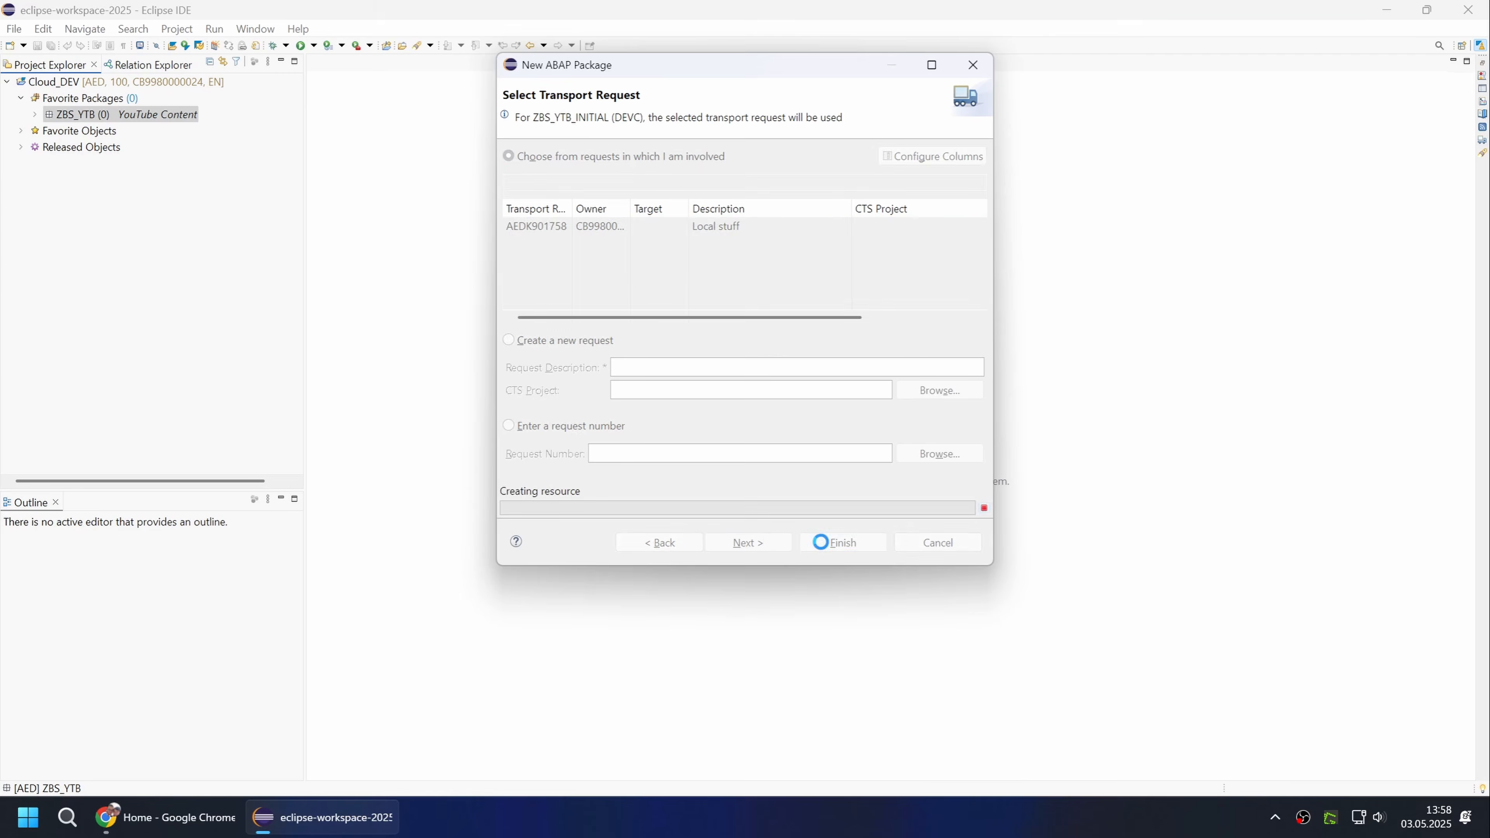
key("ctrl+w")
Start a new ABAP class in package ZBS_YTB_INITIAL named ZCL_BS_YTB_CLASS_RUNNER with the description Class Runner.
left_click(35, 114)
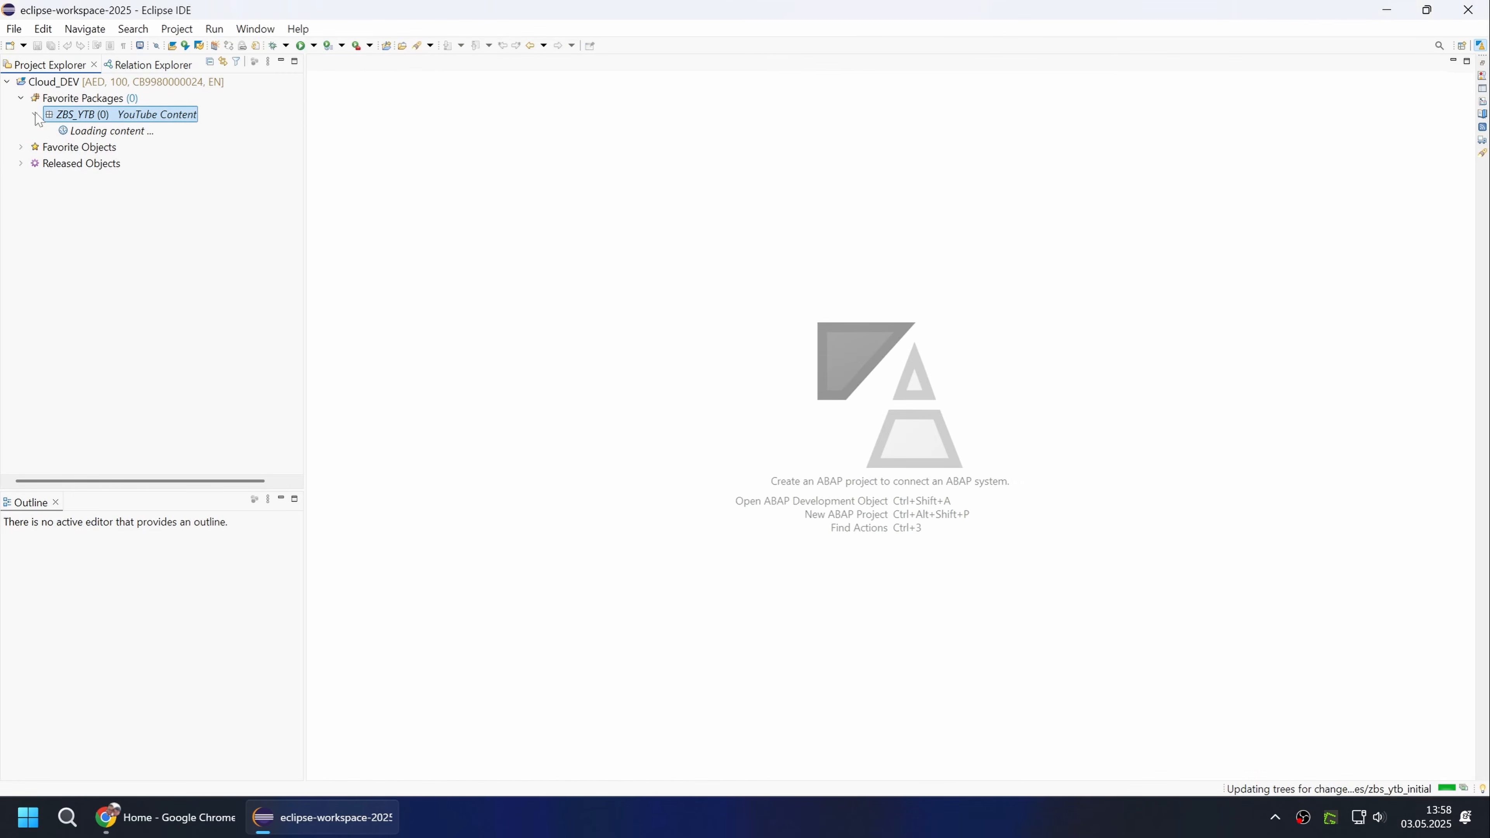
right_click(67, 126)
mouse_move(351, 140)
left_click(419, 134)
type("ZCL_")
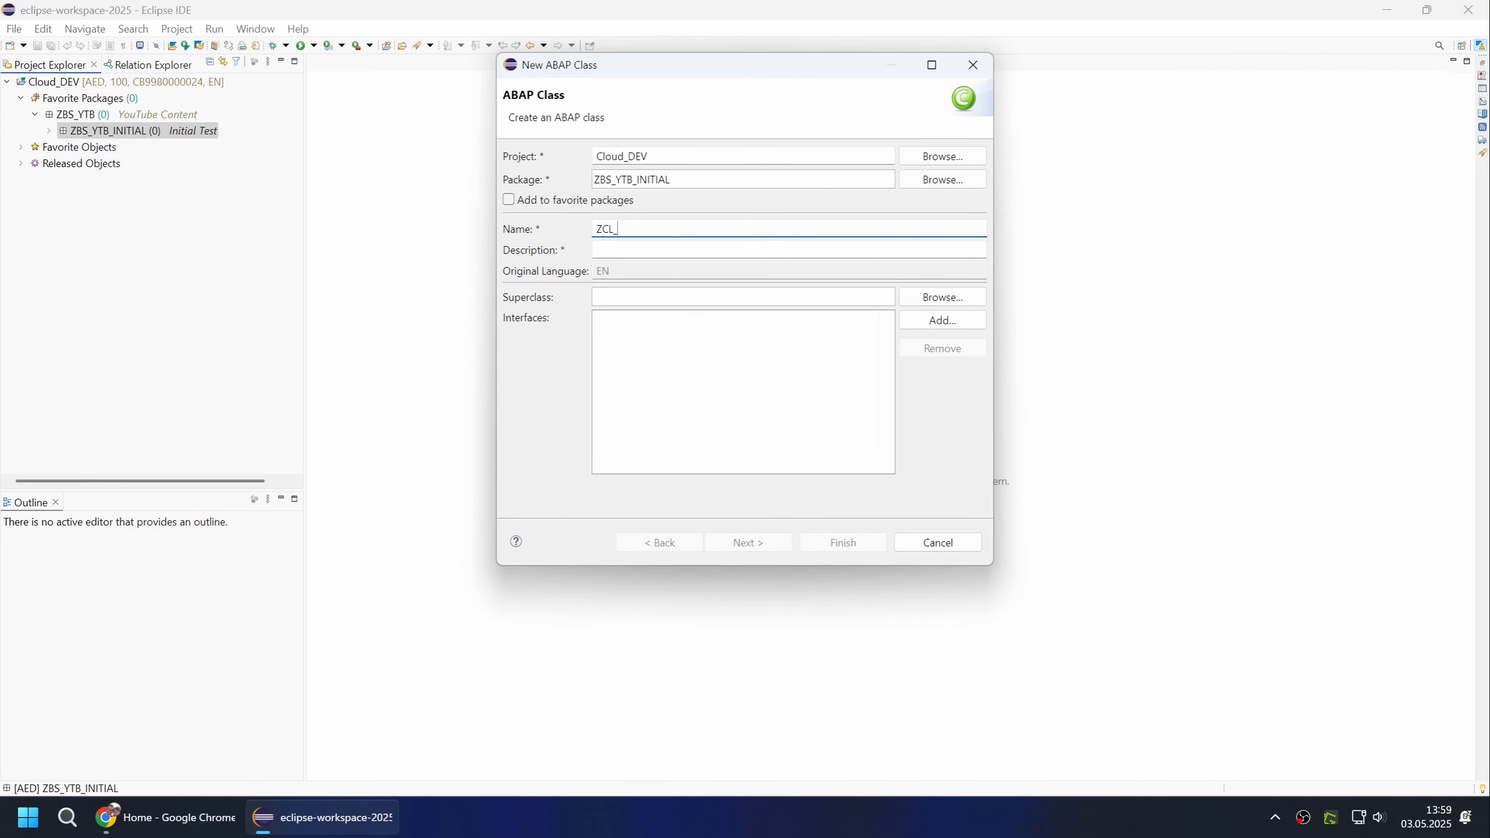
type("BS_YTB")
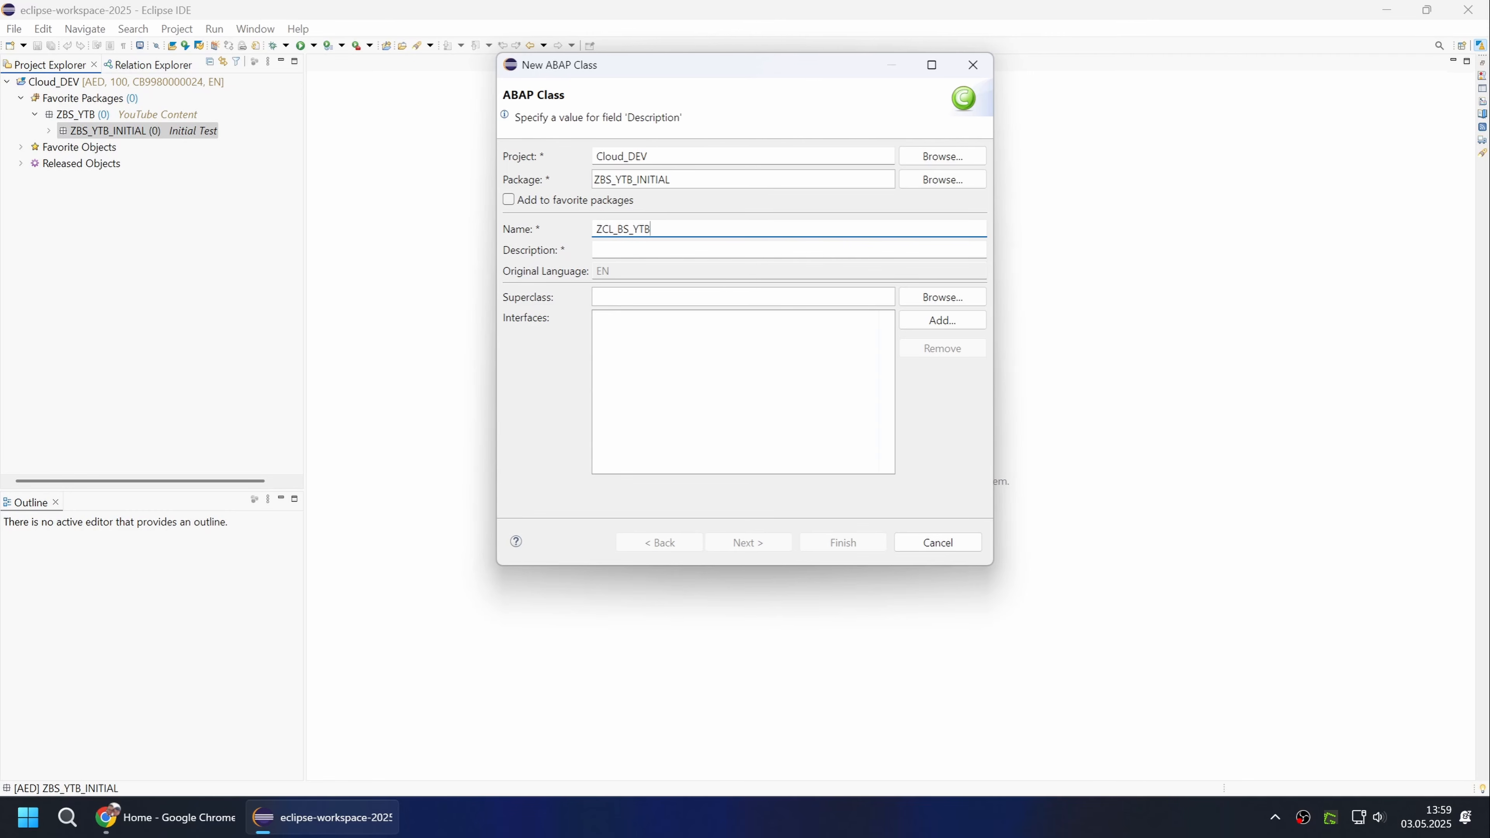
type("_CLASS_RUNNER")
key("Tab")
type("Class Runner")
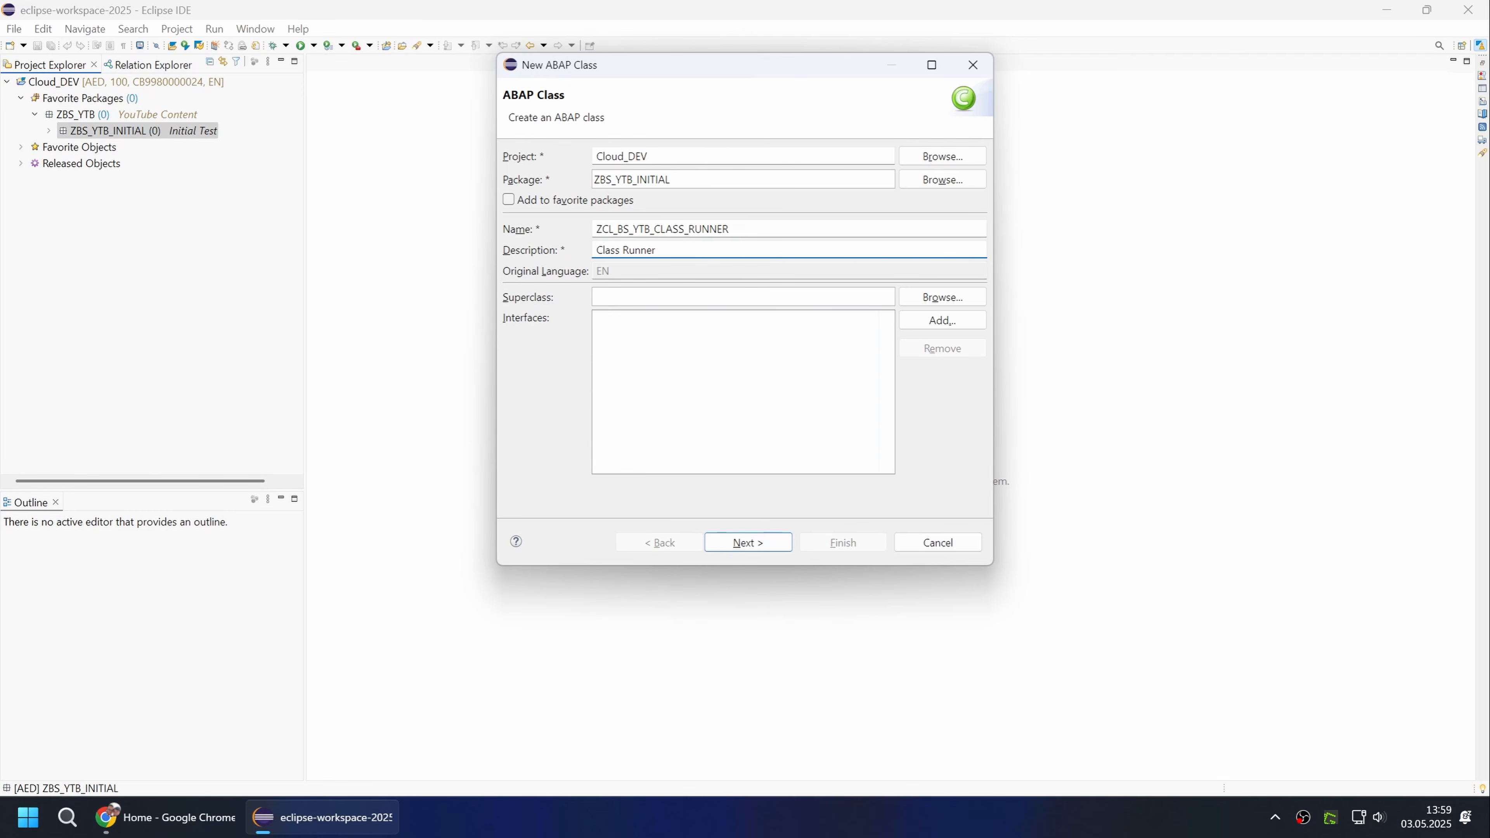
Add the interface if_oo_adt_classrun to the new class and finish creating it.
left_click(942, 320)
type("if_oo_adt")
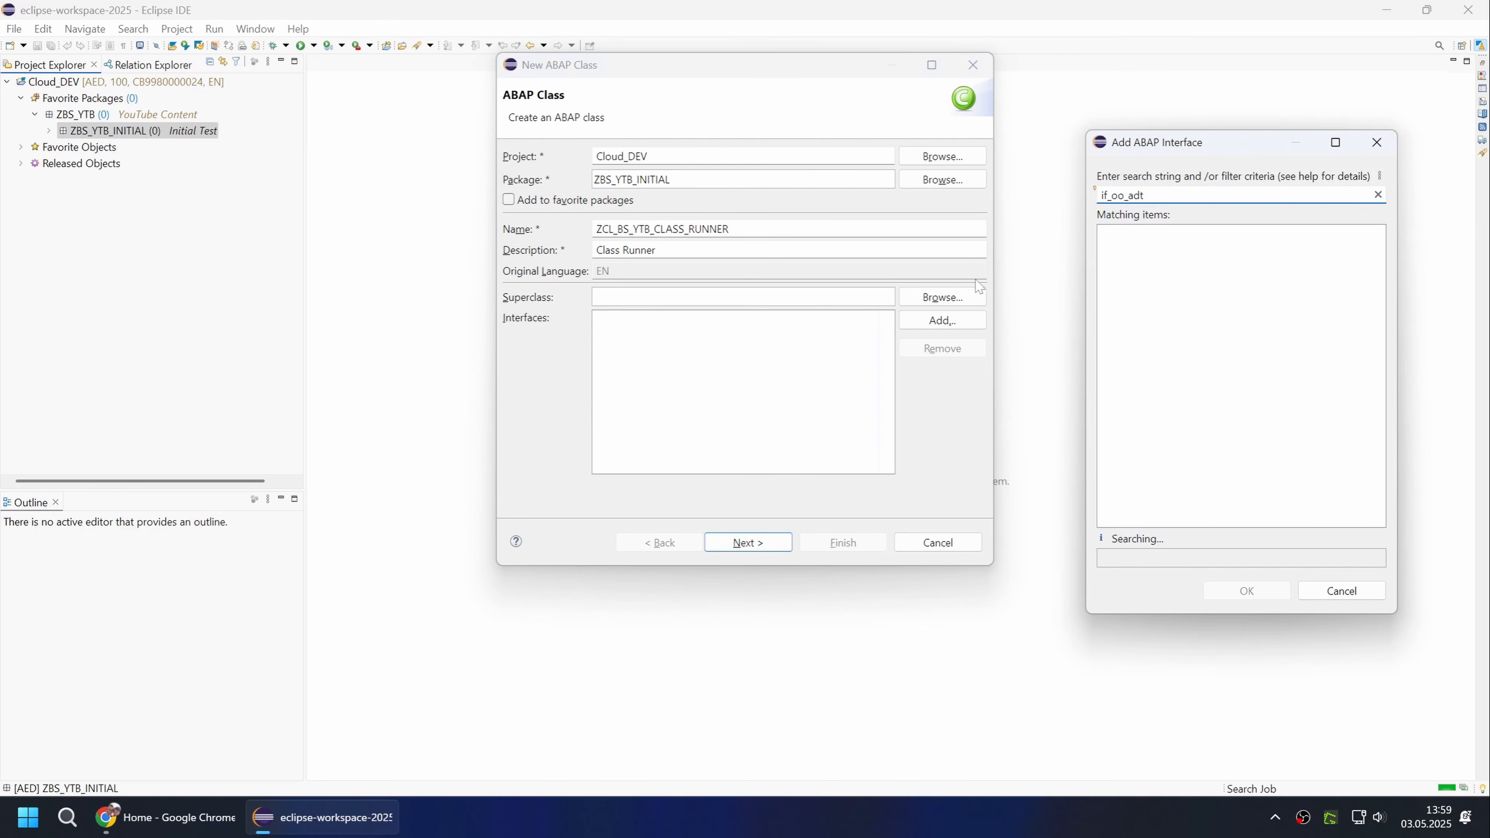
double_click(1179, 235)
left_click(748, 542)
left_click(826, 542)
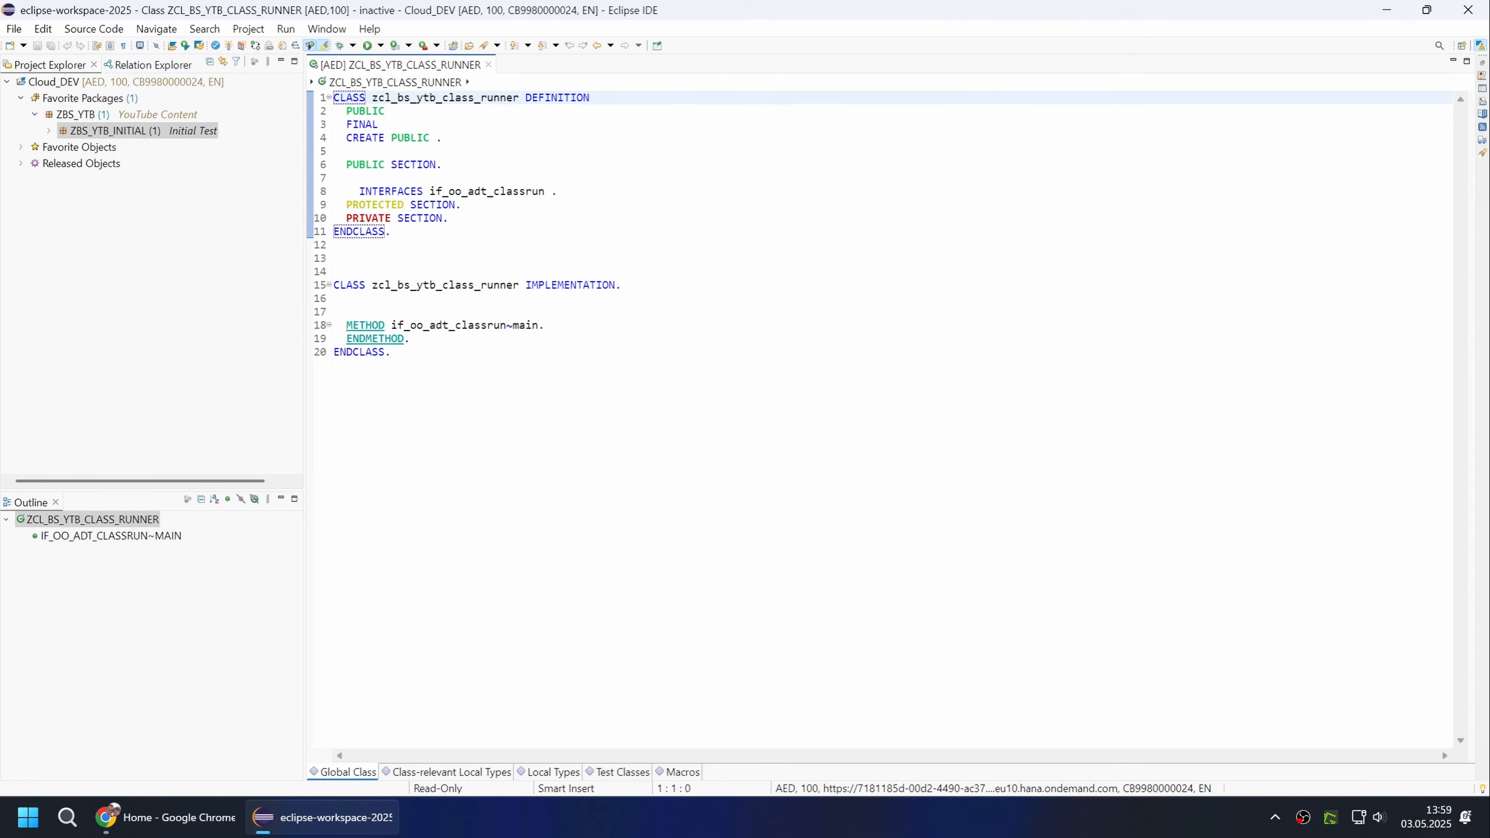
In the if_oo_adt_classrun~main method, add the statement out->write( `Hello YouTube` ).
key("Return")
type("out->")
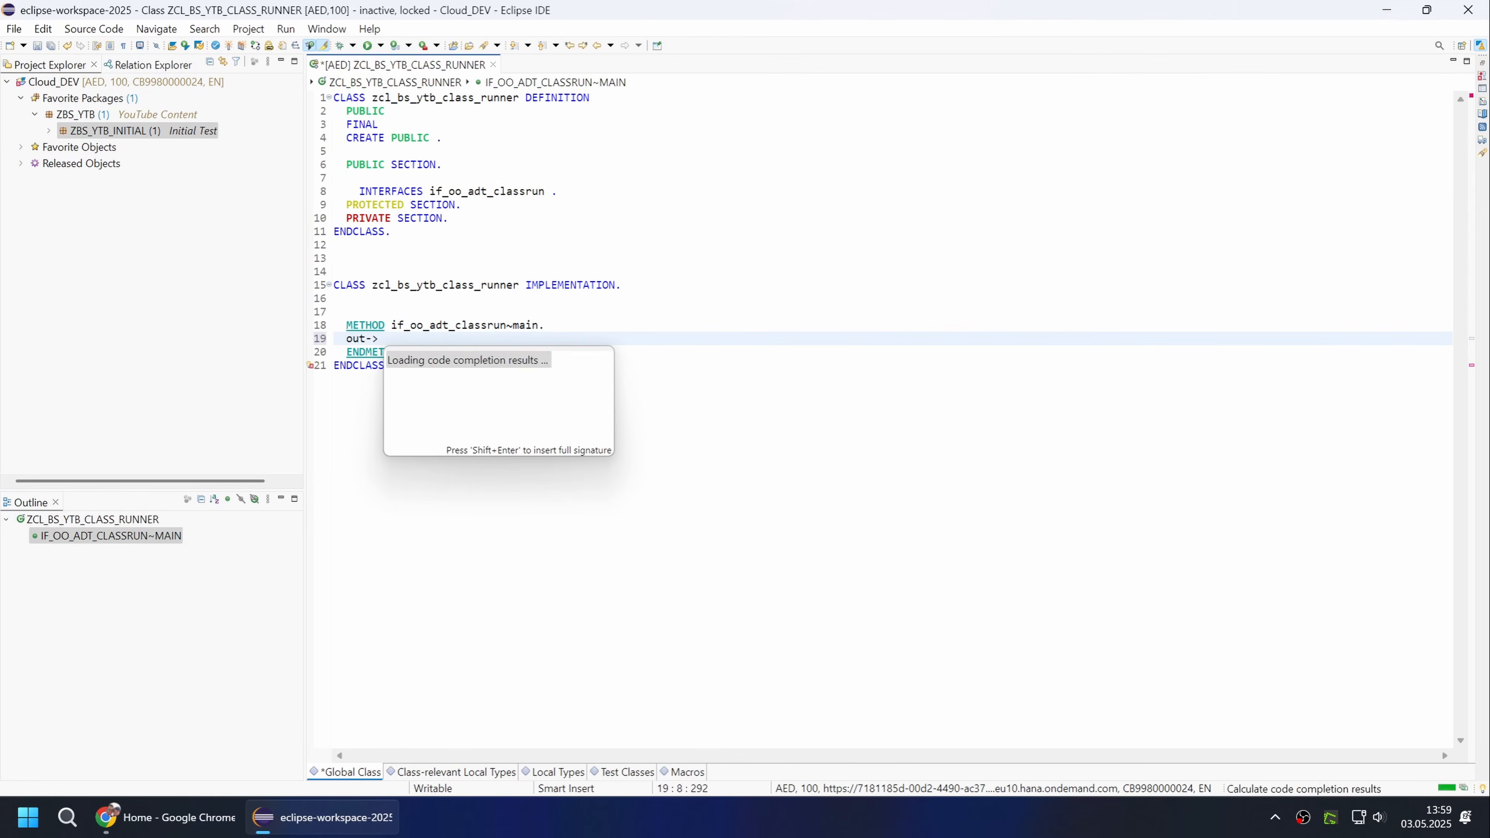
type("write( `Hello ")
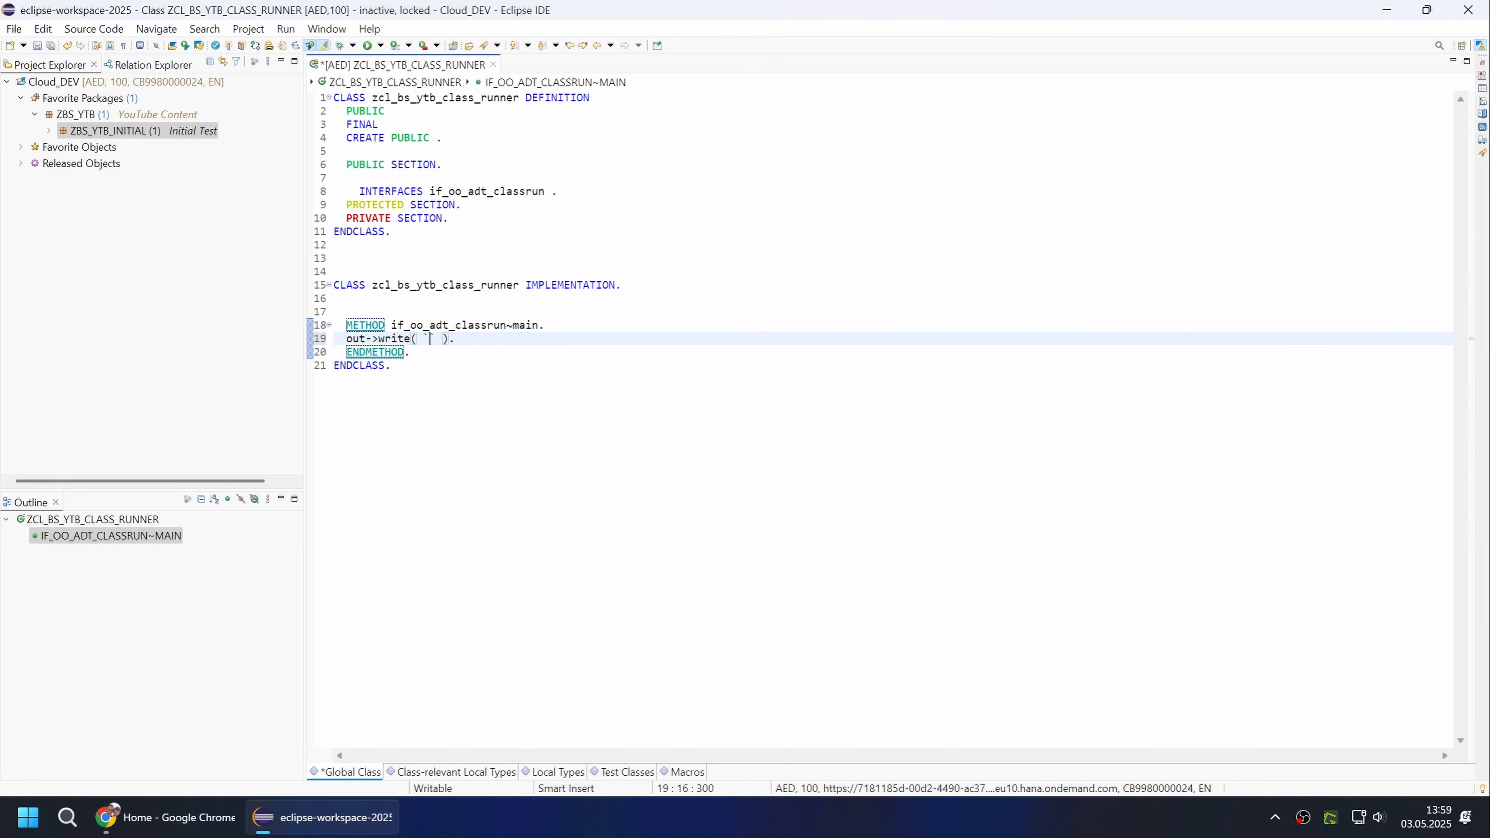
type("YouTube")
left_click(443, 204)
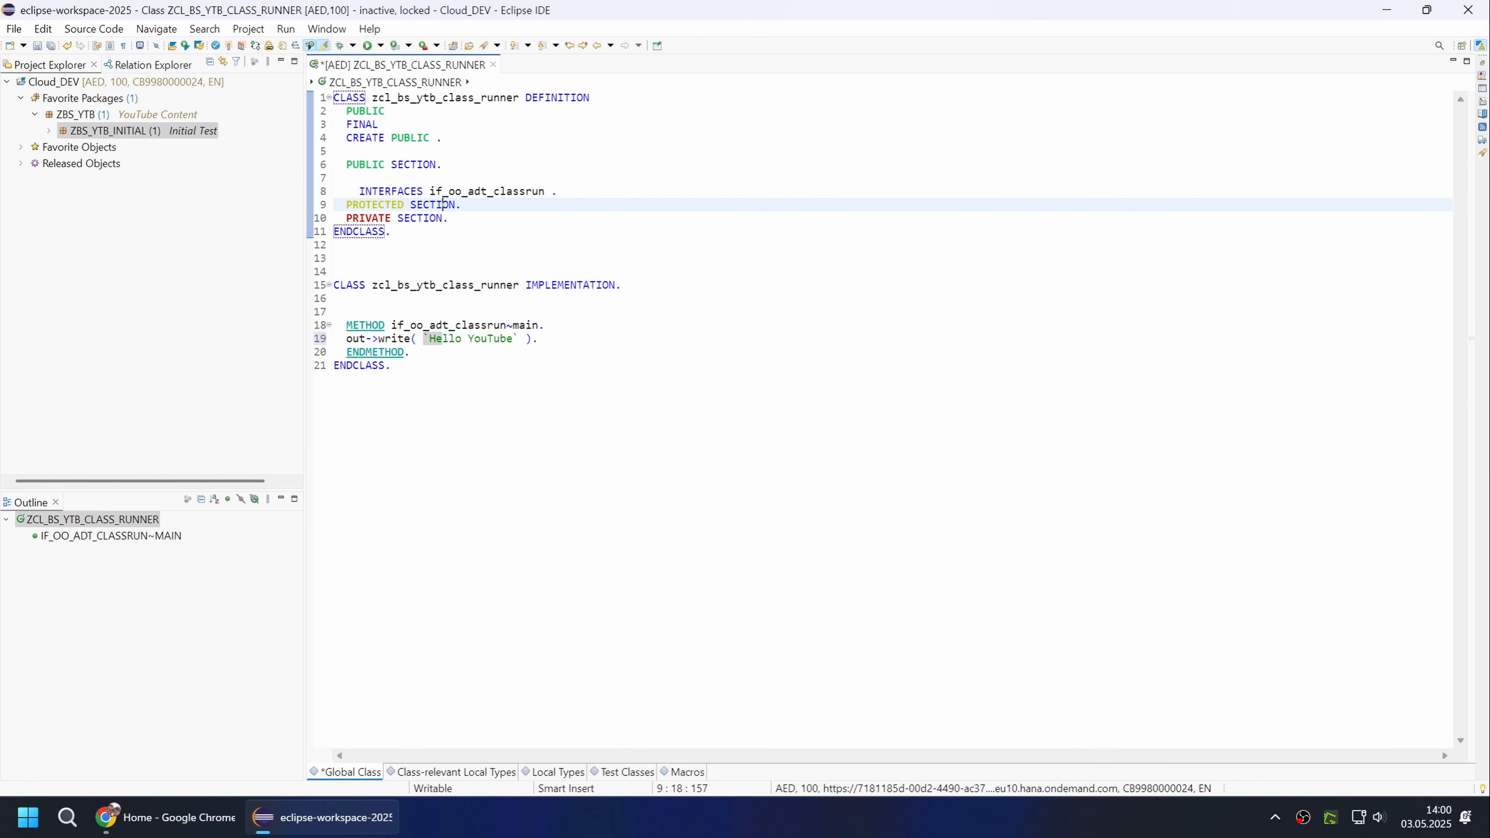
Open ZCL_BS_YTB_CLASS_RUNNER in the interactive ABAP cleaner and bring up the configuration of its profiles and rules.
left_click(93, 28)
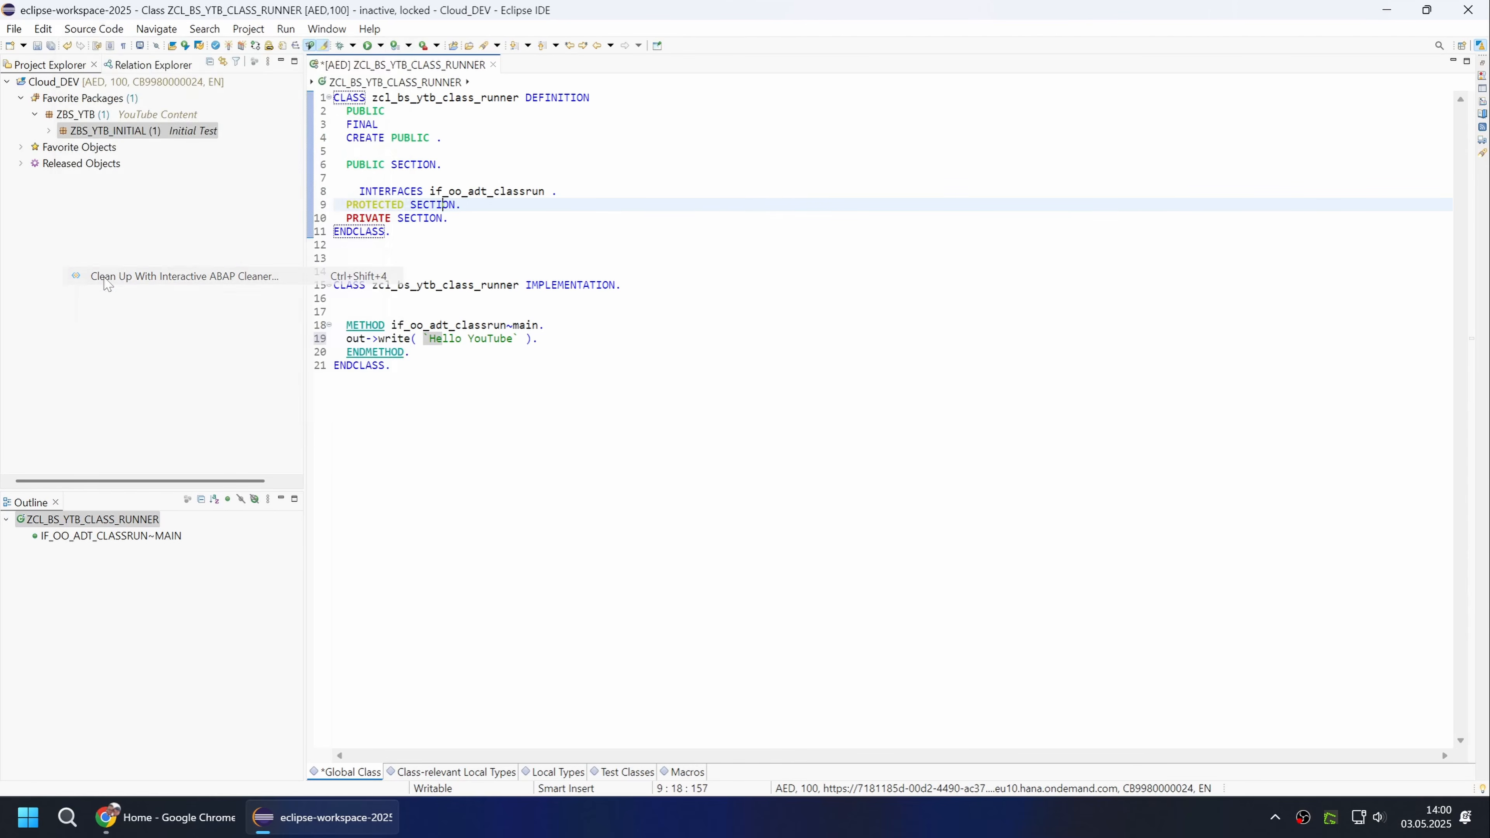
left_click(107, 276)
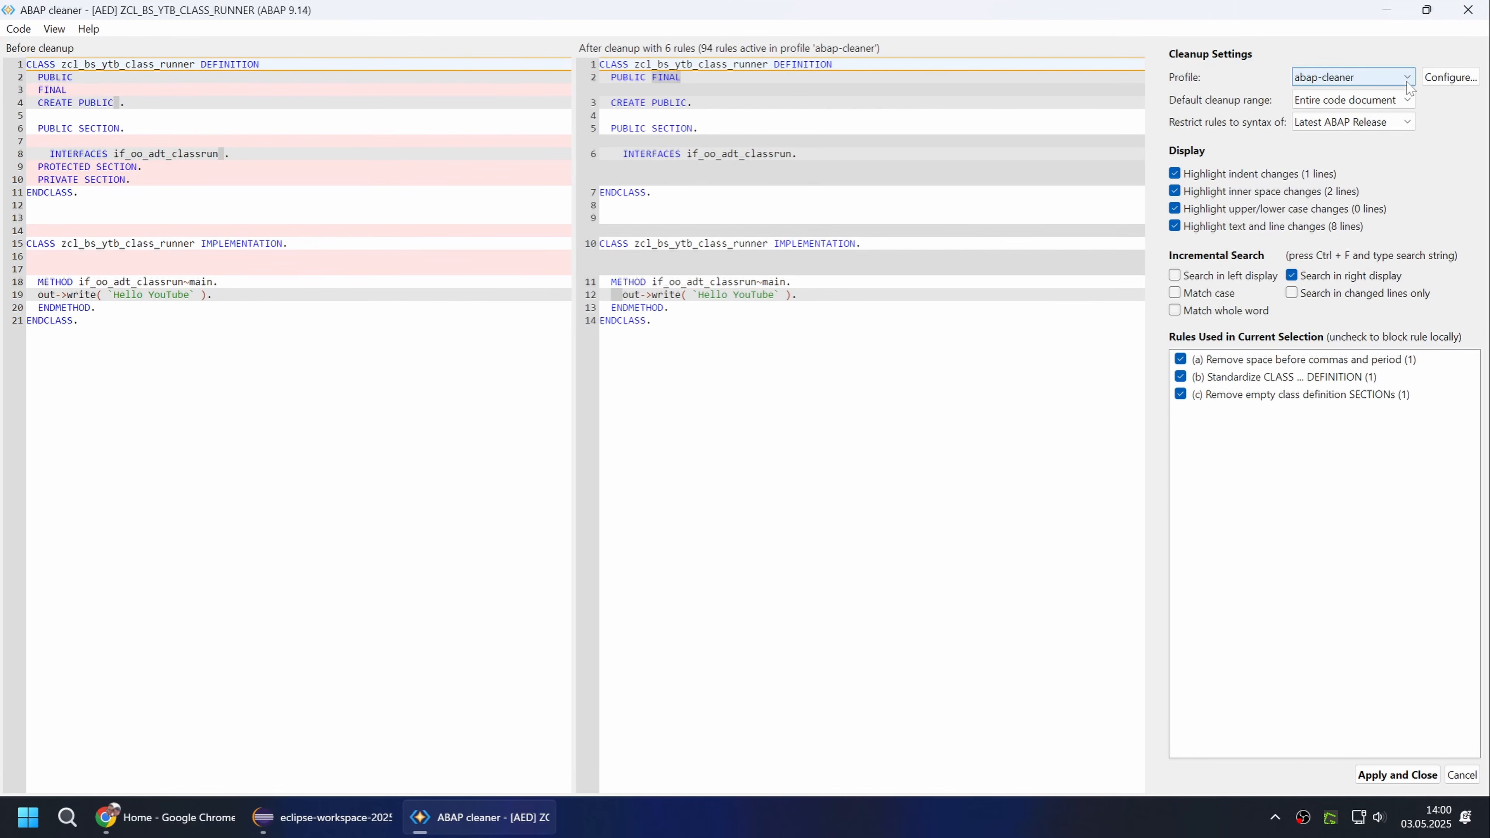
left_click(1448, 77)
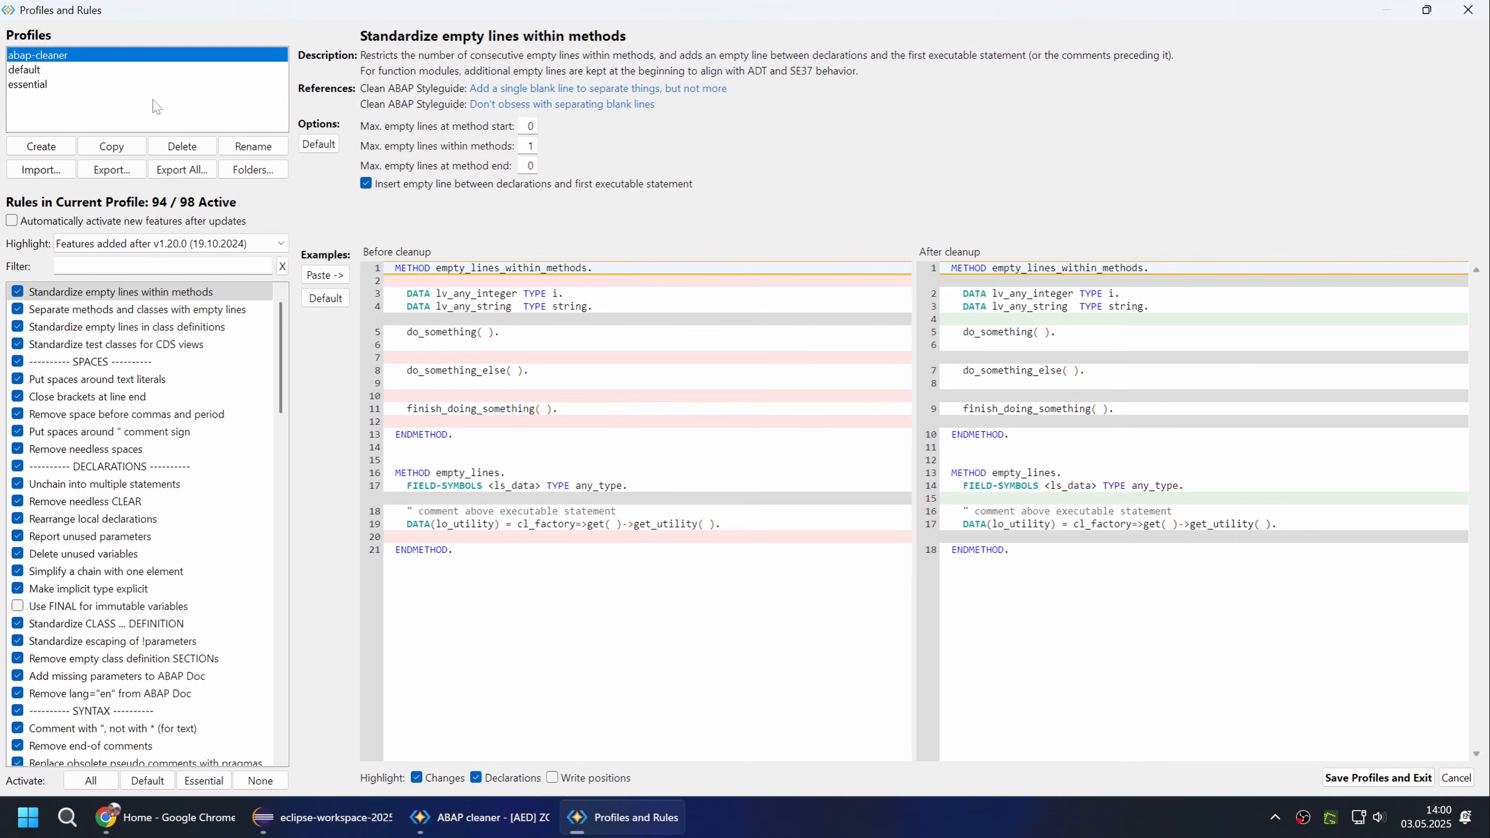
Import the abap-cleaner profile from the SwH-Test-Data folder in Downloads and save the profiles.
left_click(57, 172)
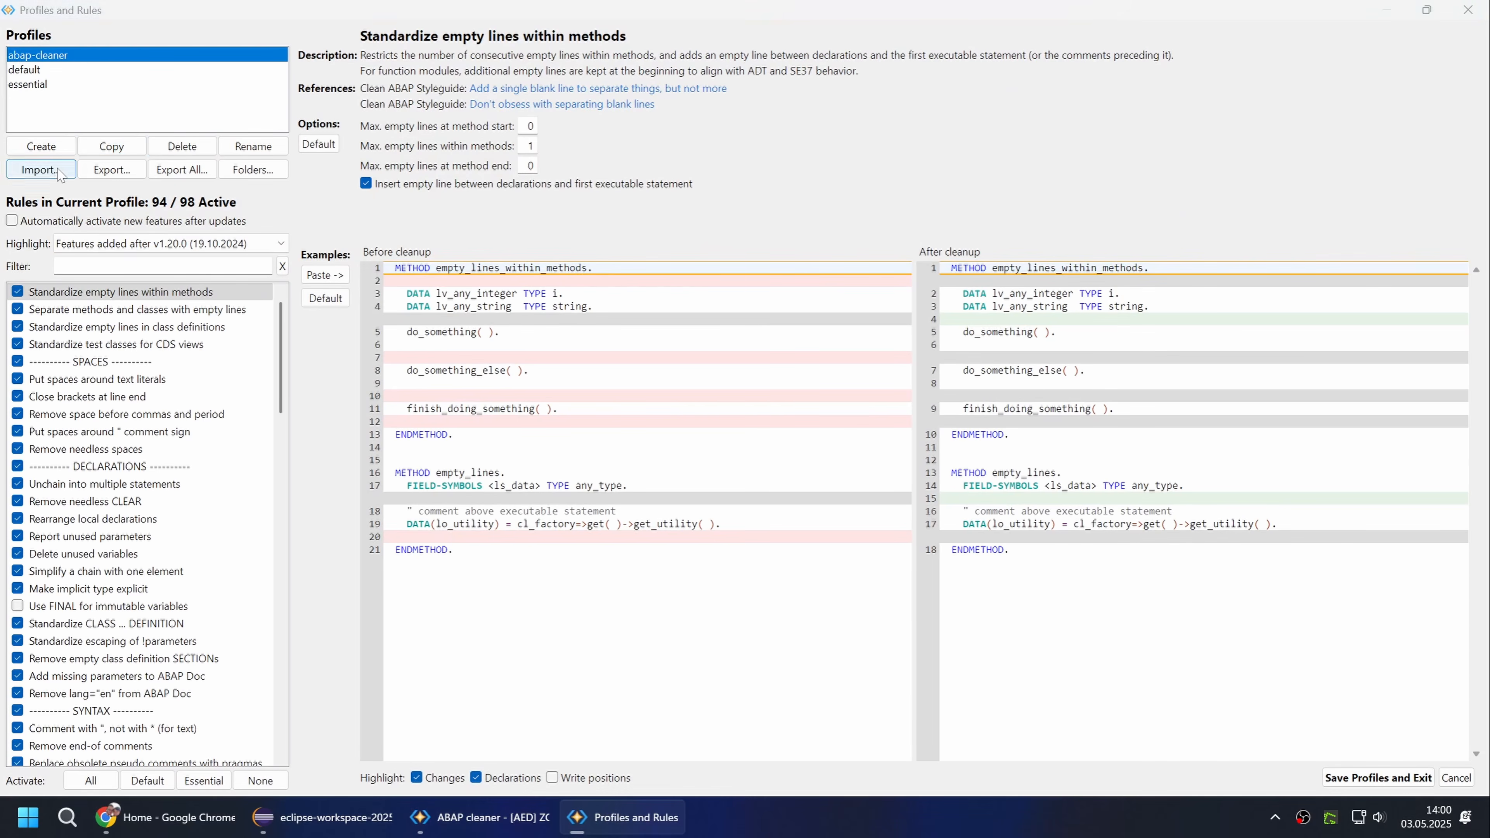
left_click(71, 243)
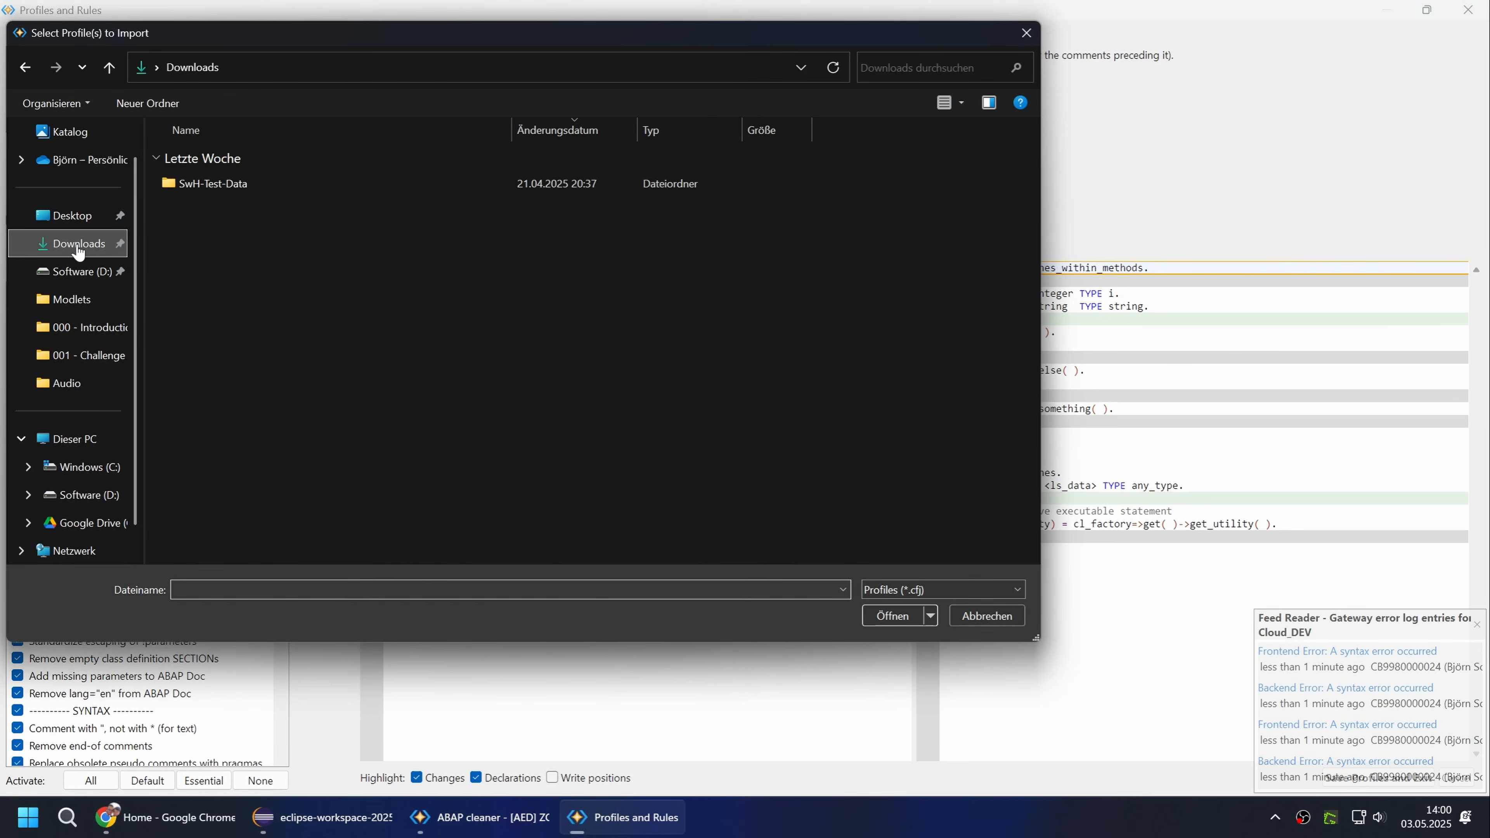
double_click(270, 191)
left_click(252, 184)
left_click(910, 616)
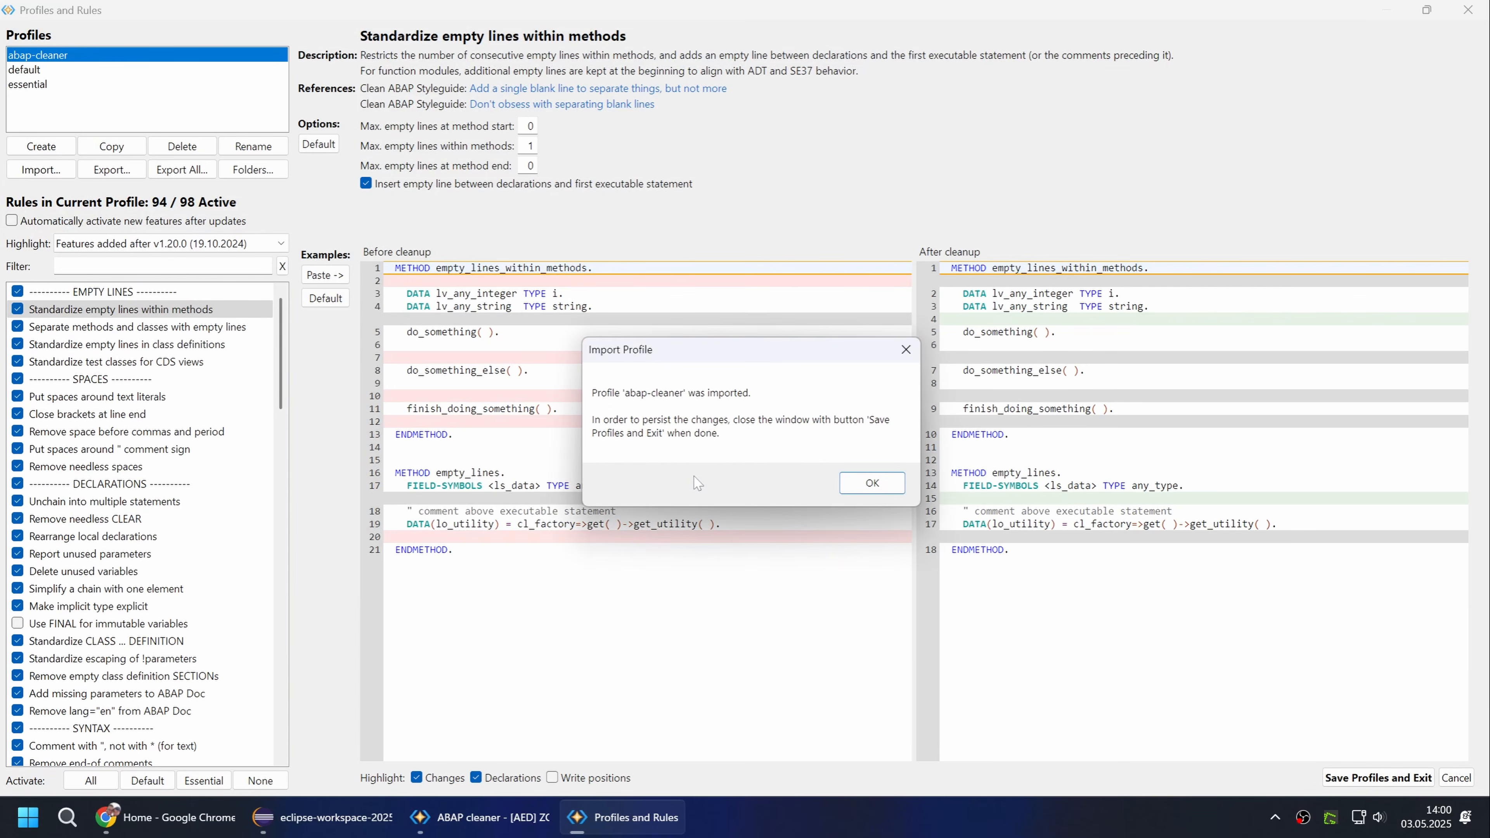
left_click(872, 492)
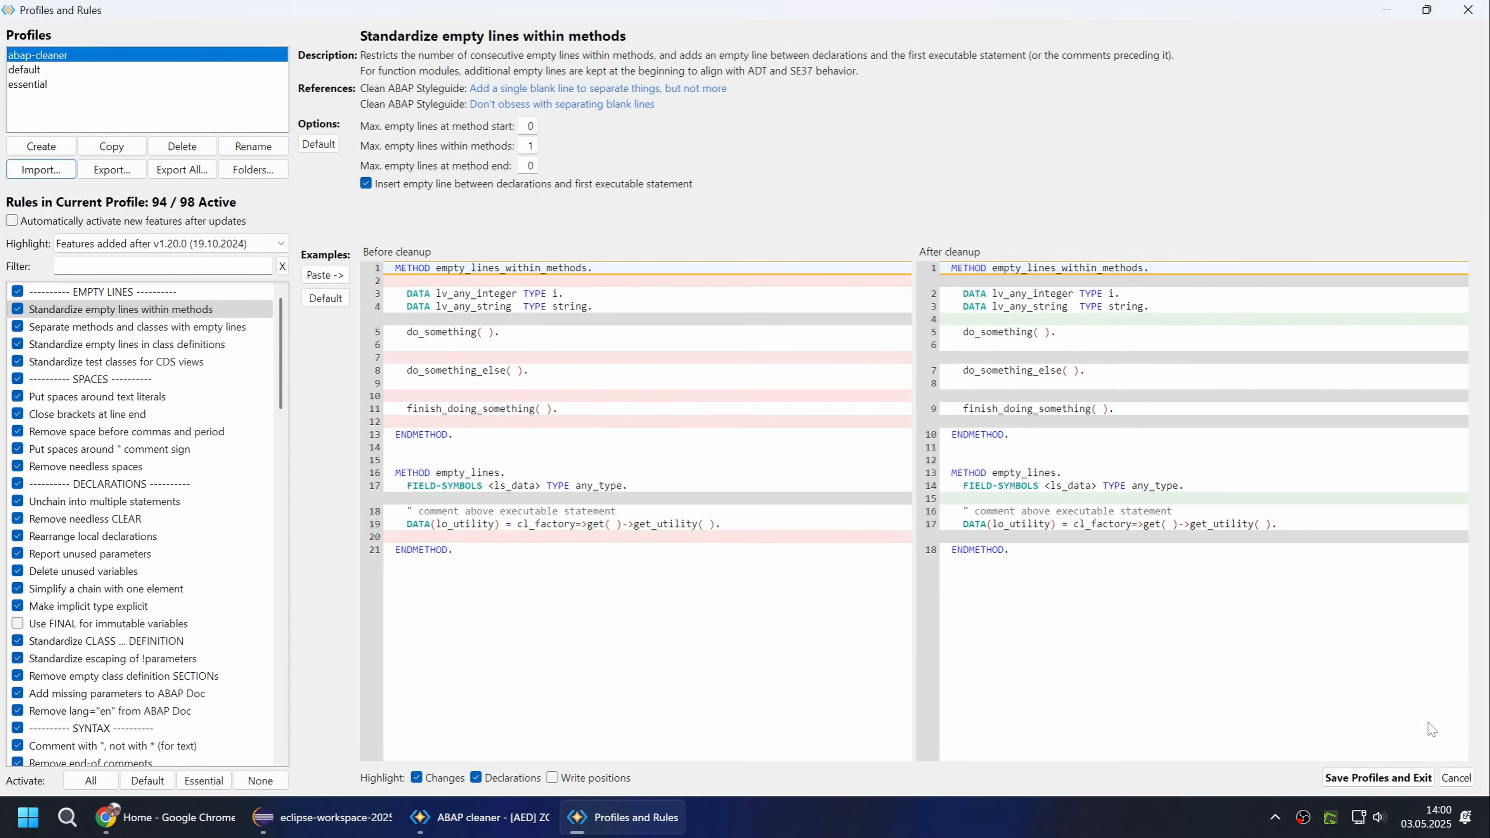
left_click(1426, 779)
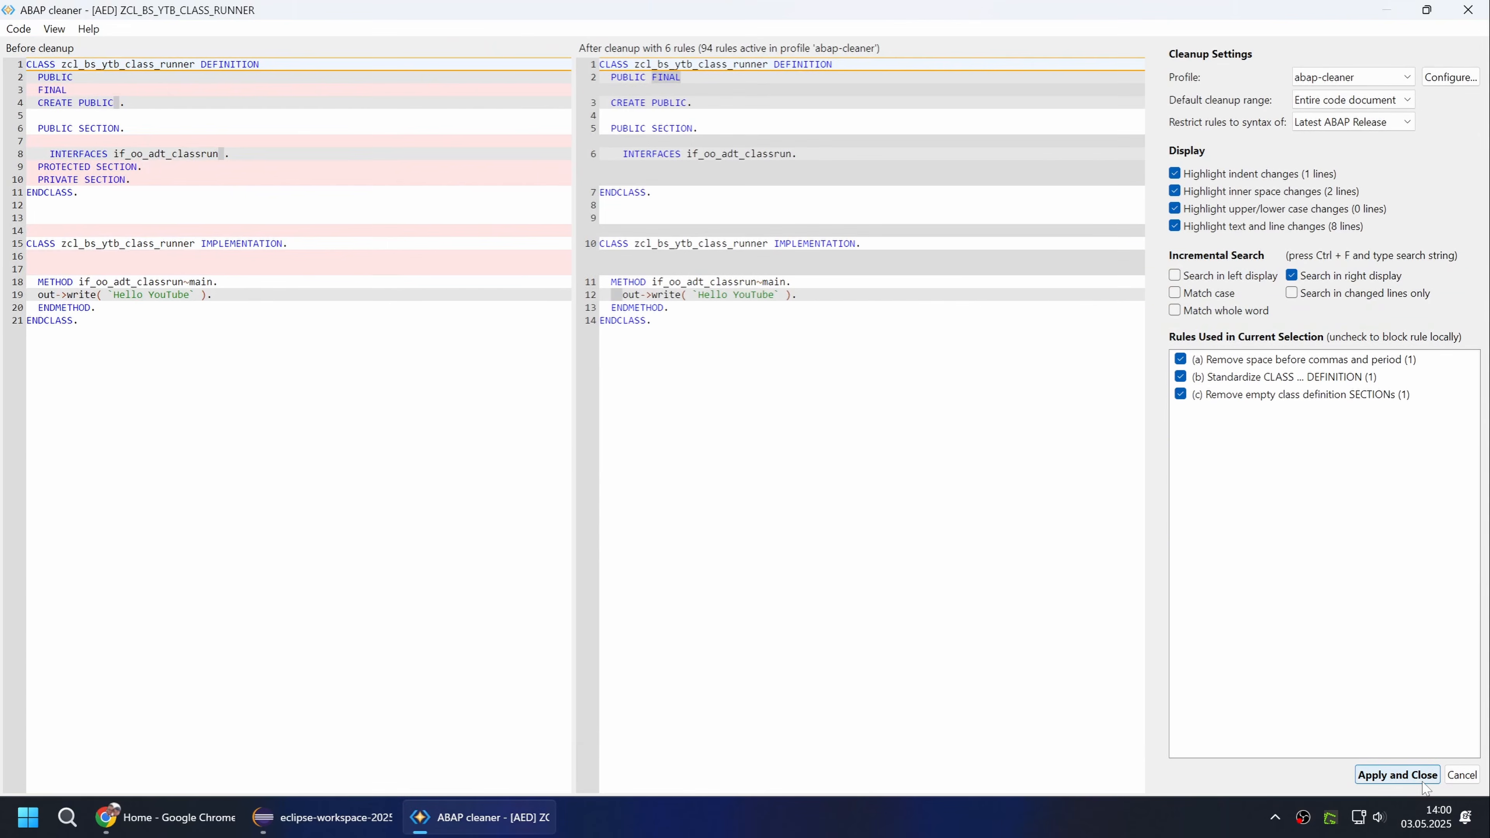
Apply the ABAP cleaner changes to the class and activate it.
left_click(1406, 780)
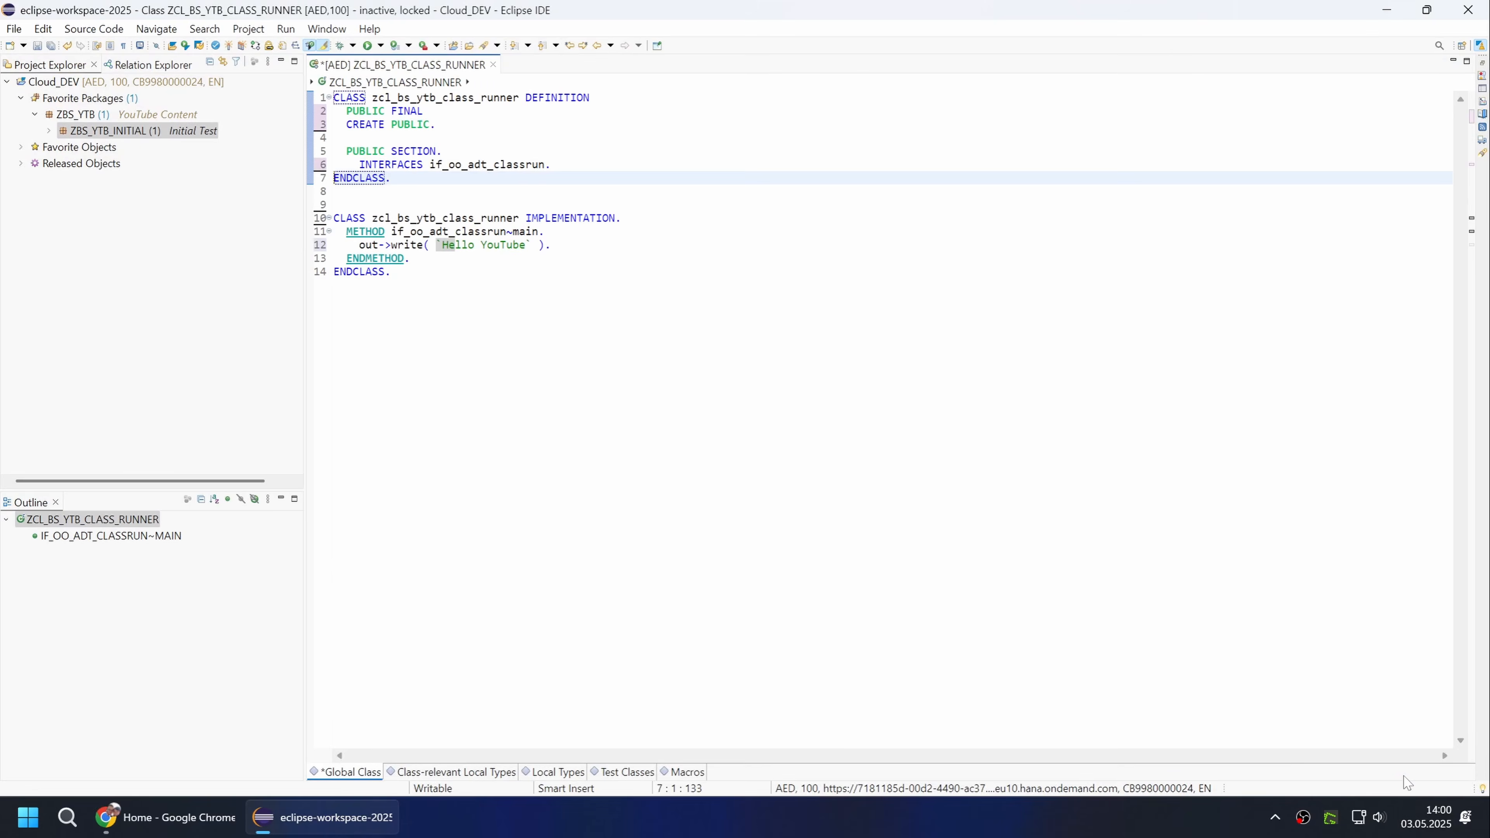
key("ctrl+F3")
Run the cleaned-up class twice as an ABAP application in the console.
key("F9")
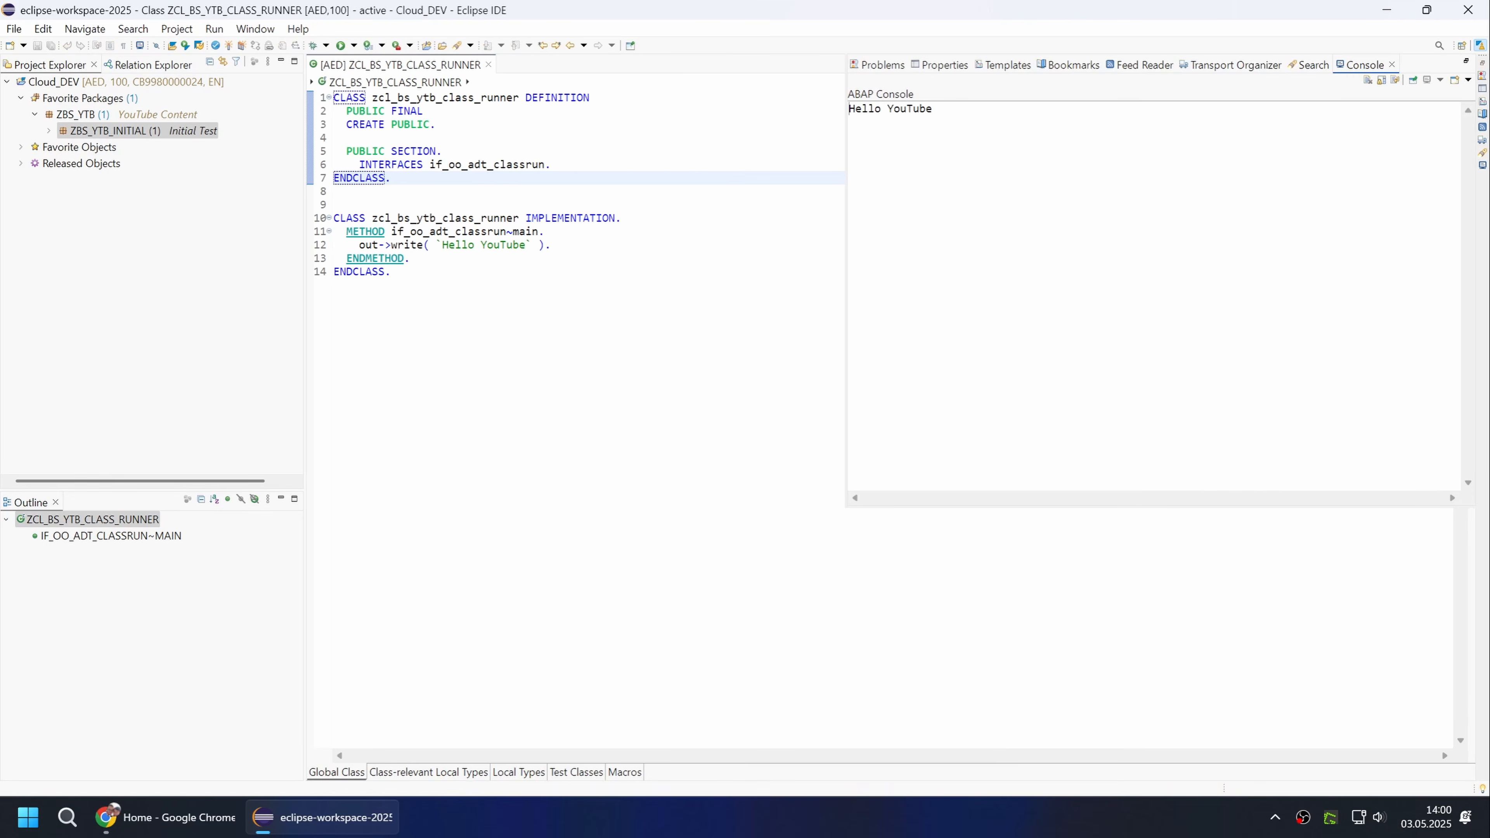
left_click(392, 272)
key("F9")
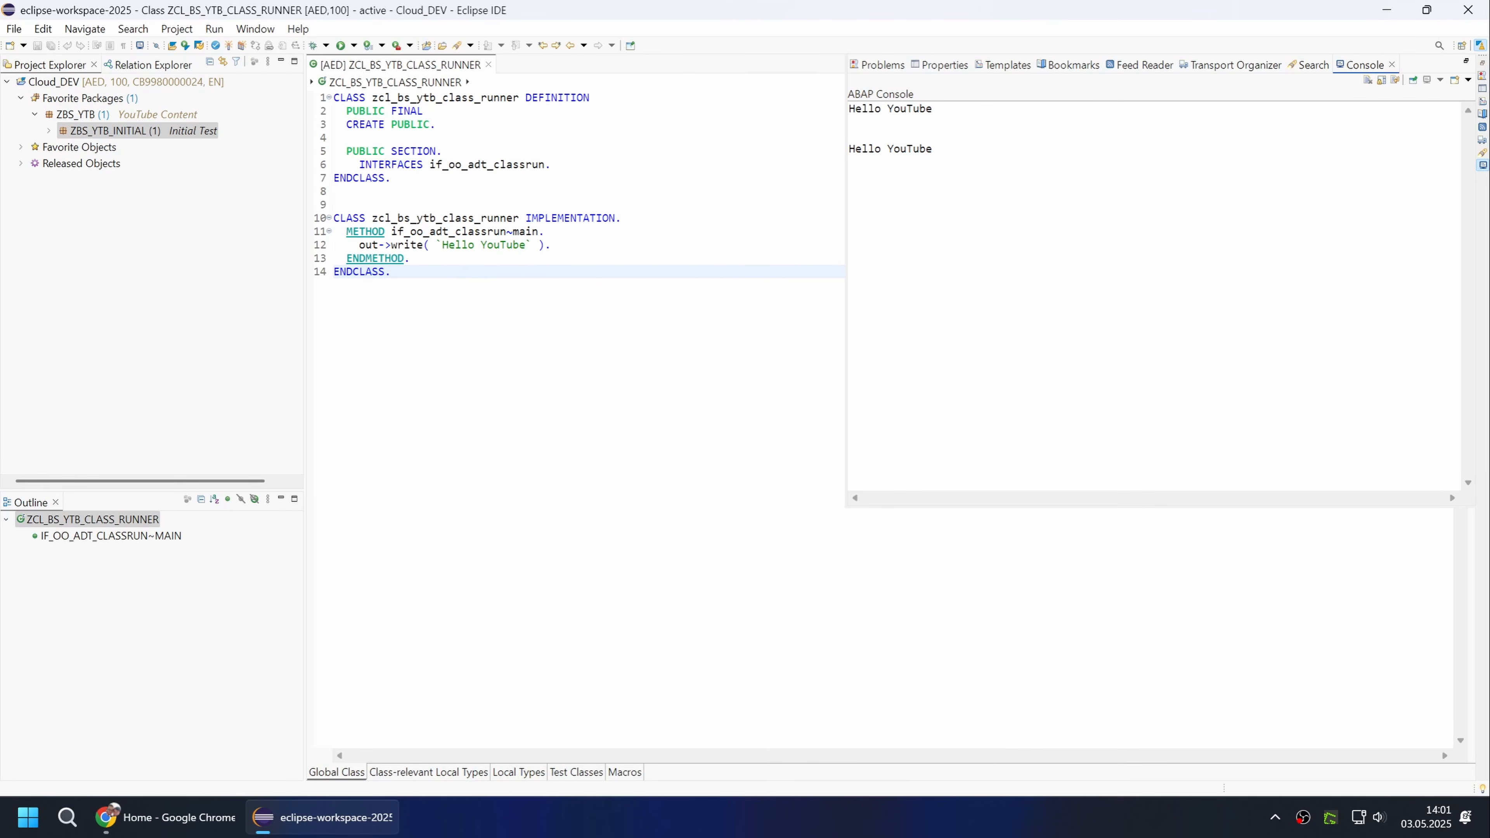
In the ABAP Development console preferences, enable clearing the console when running ABAP applications and apply the change.
left_click(327, 28)
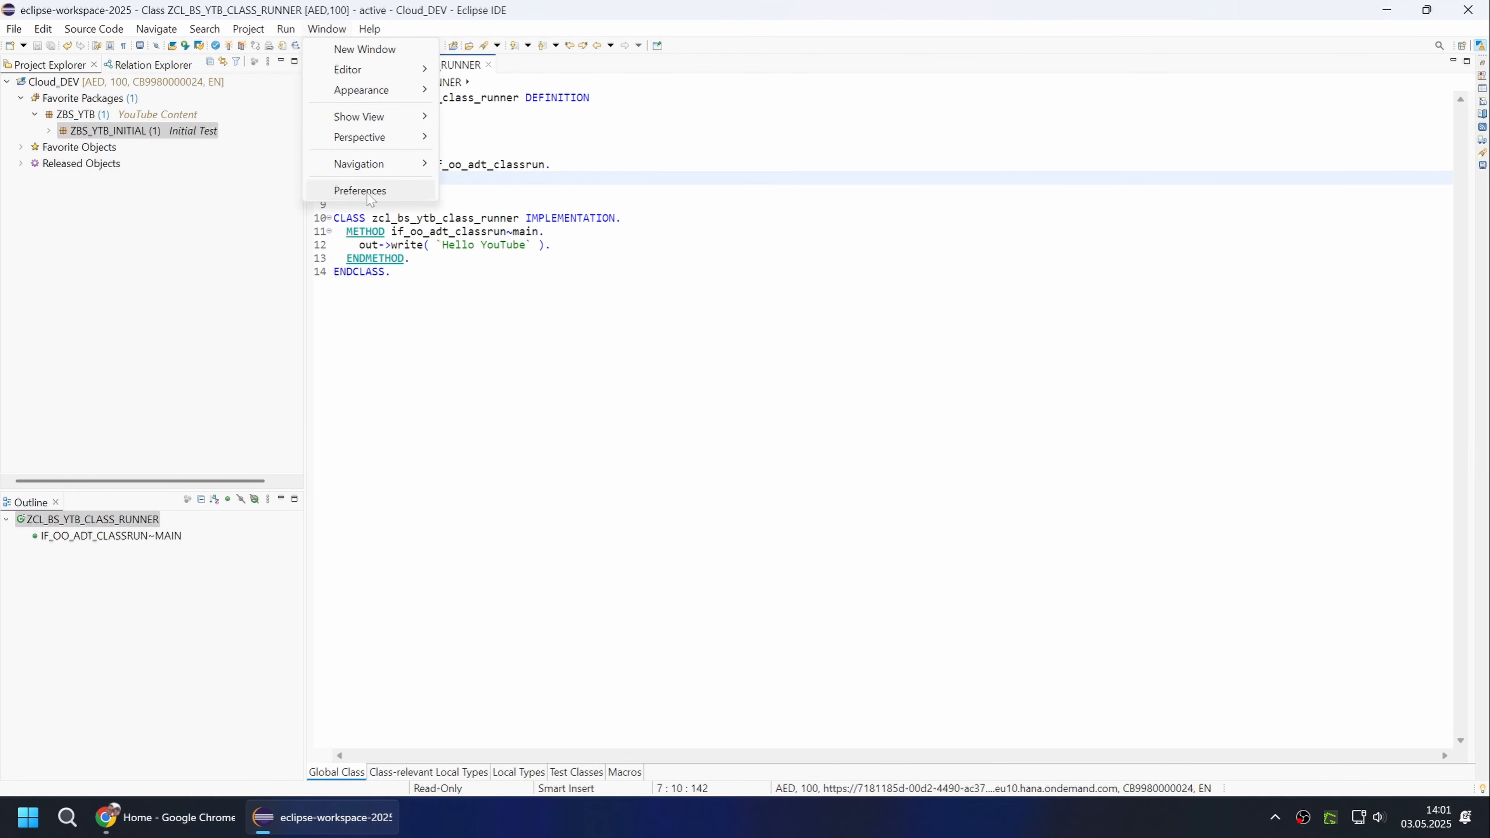
left_click(360, 191)
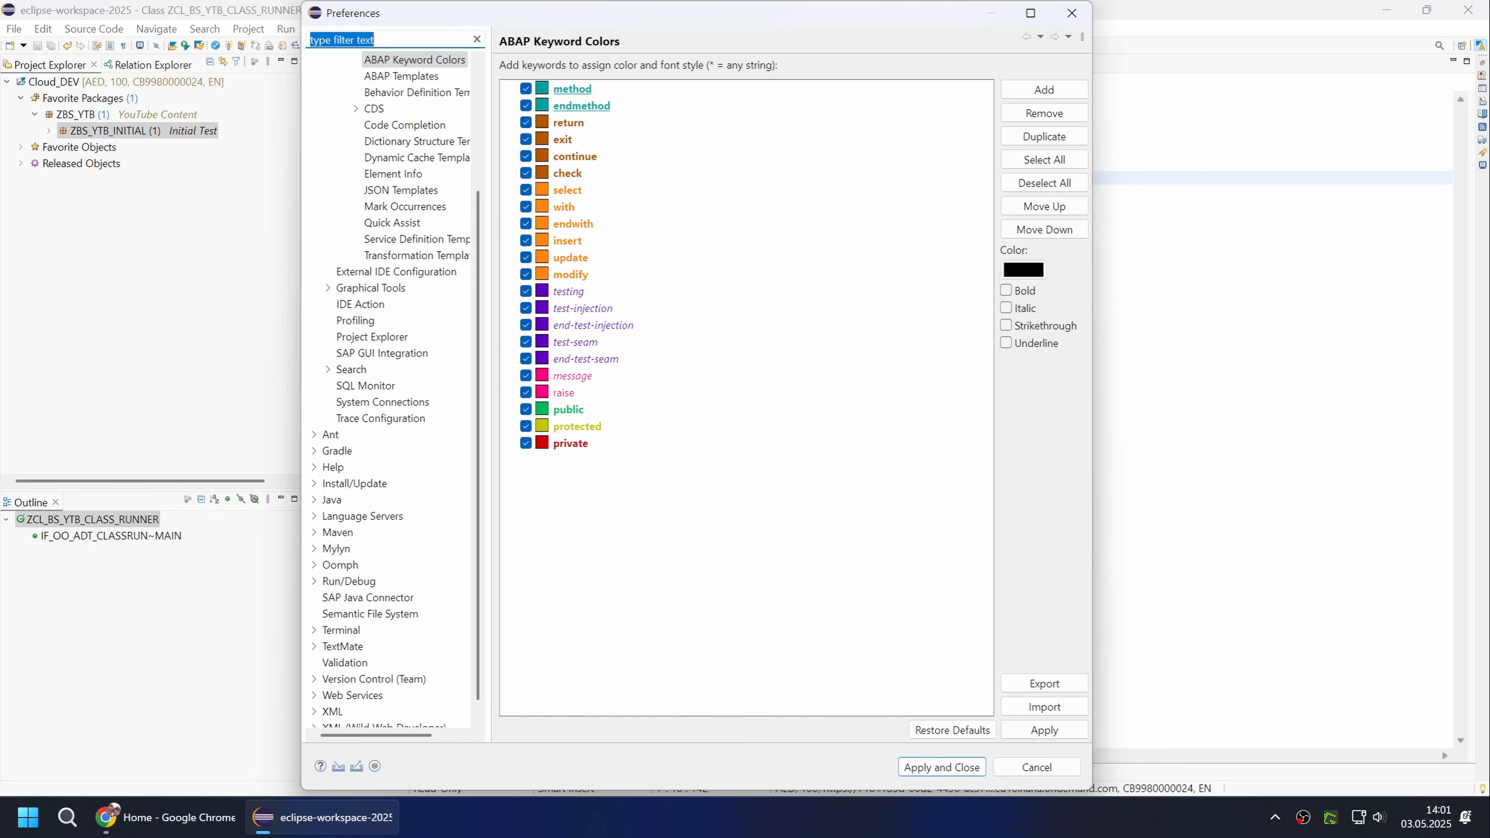
type("console")
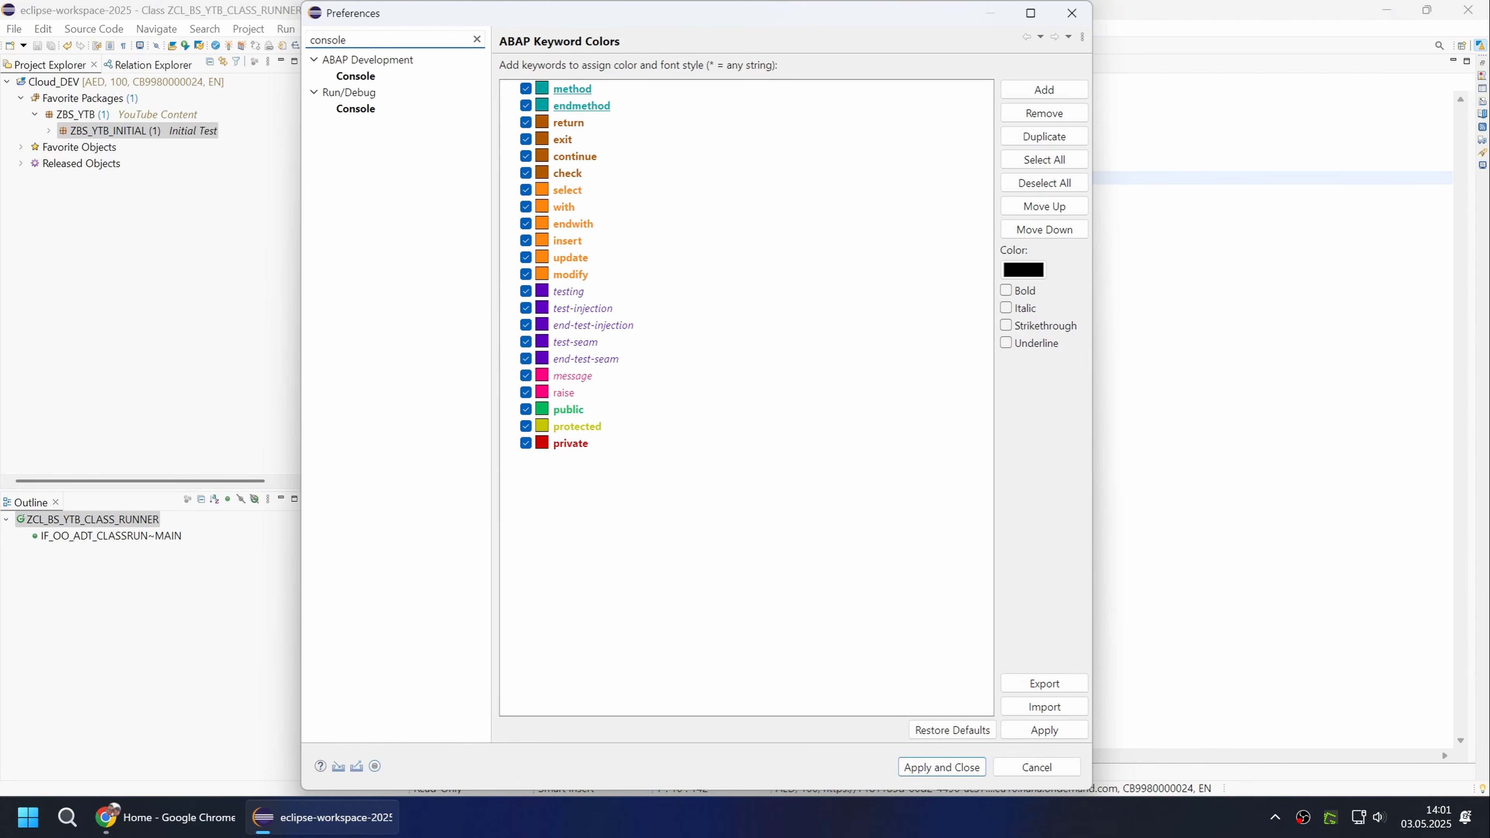
left_click(356, 75)
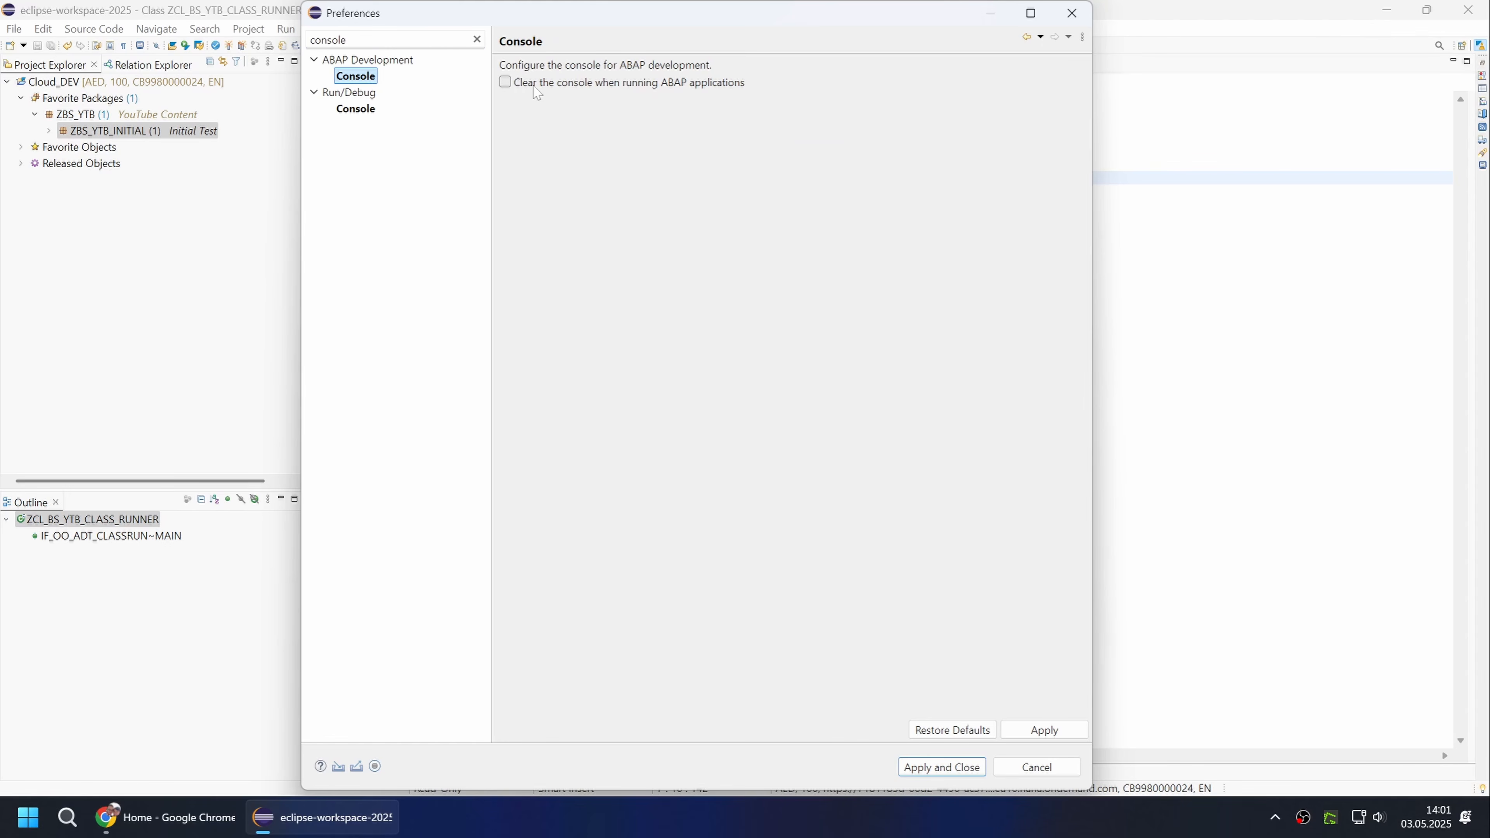
left_click(505, 83)
left_click(966, 769)
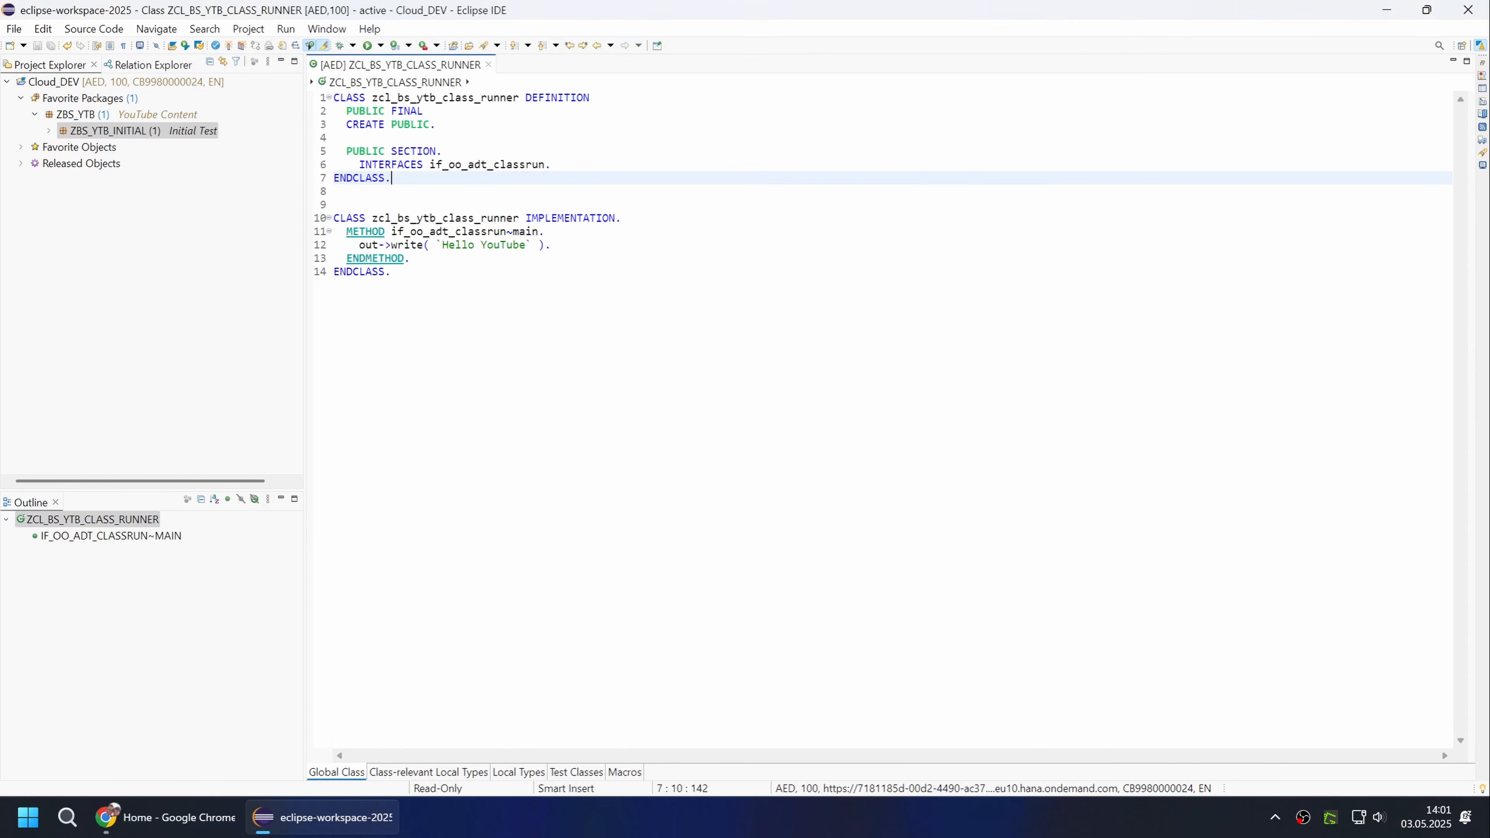
Run the class in the console again to test the clearing setting, and return to the code editor.
left_click(391, 271)
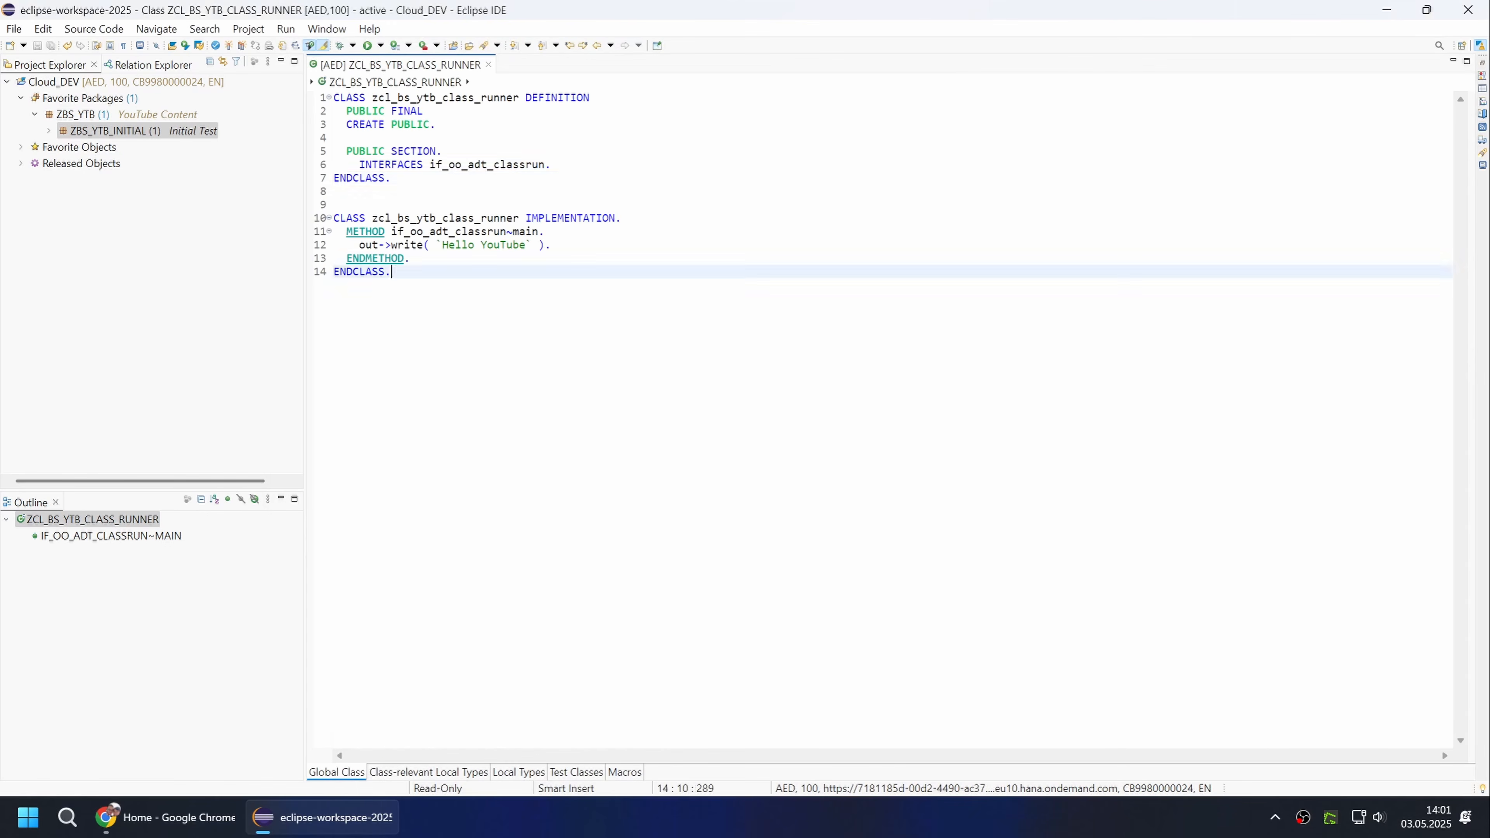
key("F9")
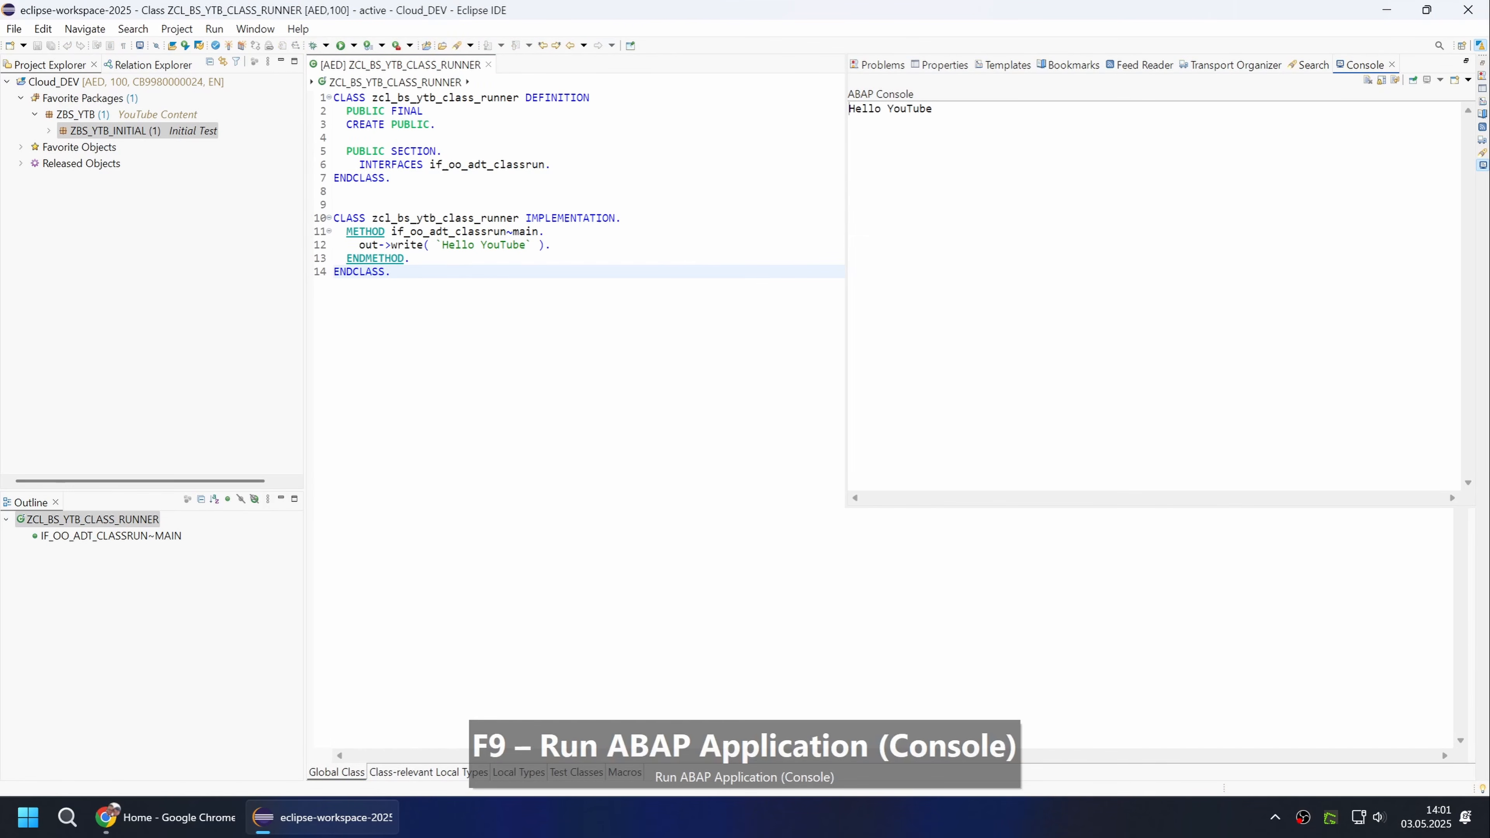
key("F9")
left_click(391, 271)
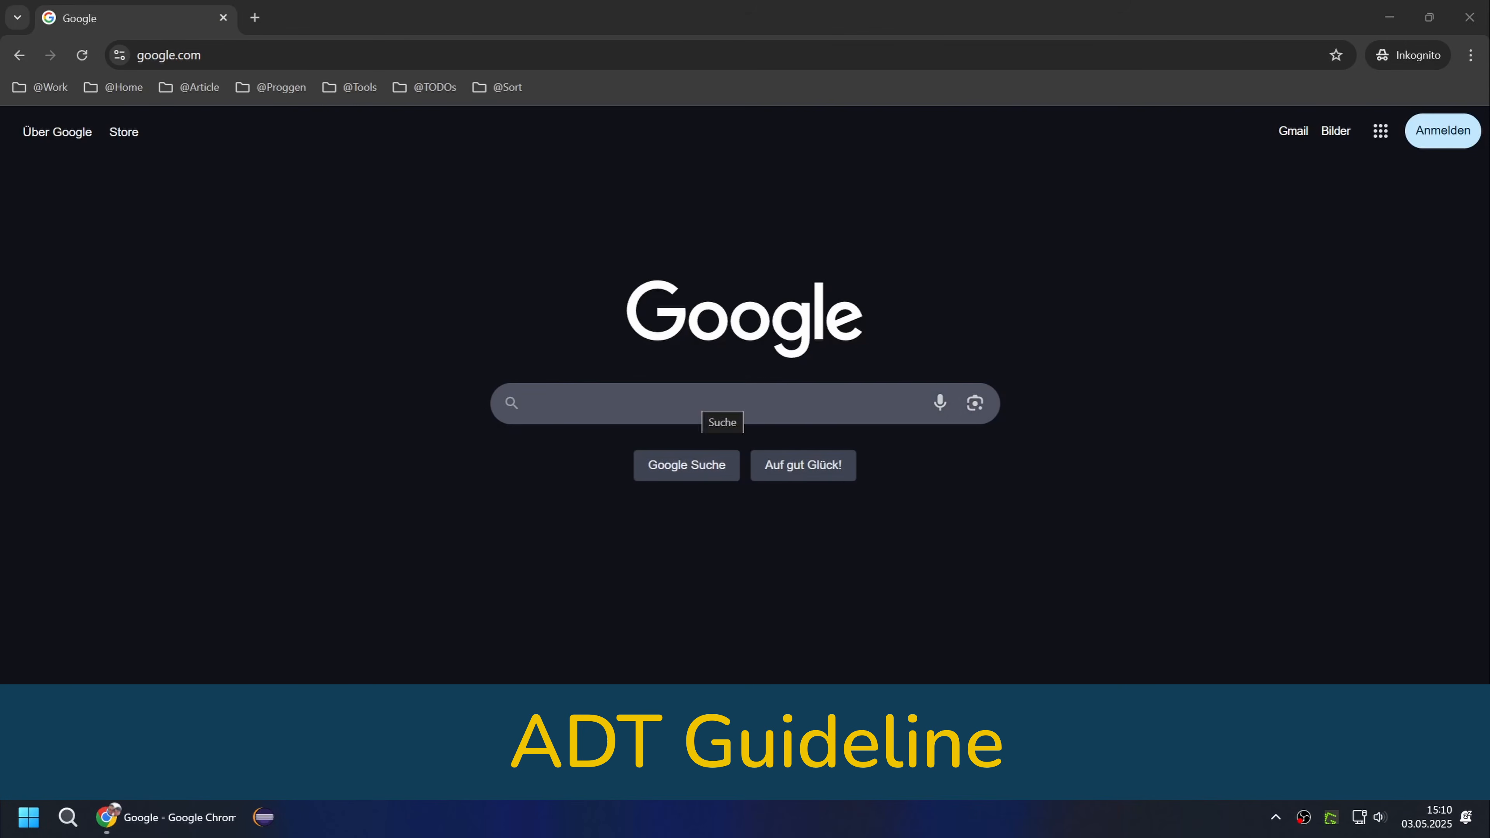
In the Chrome browser, search Google for "dsag adt leitfaden".
left_click(710, 404)
type("dsag ")
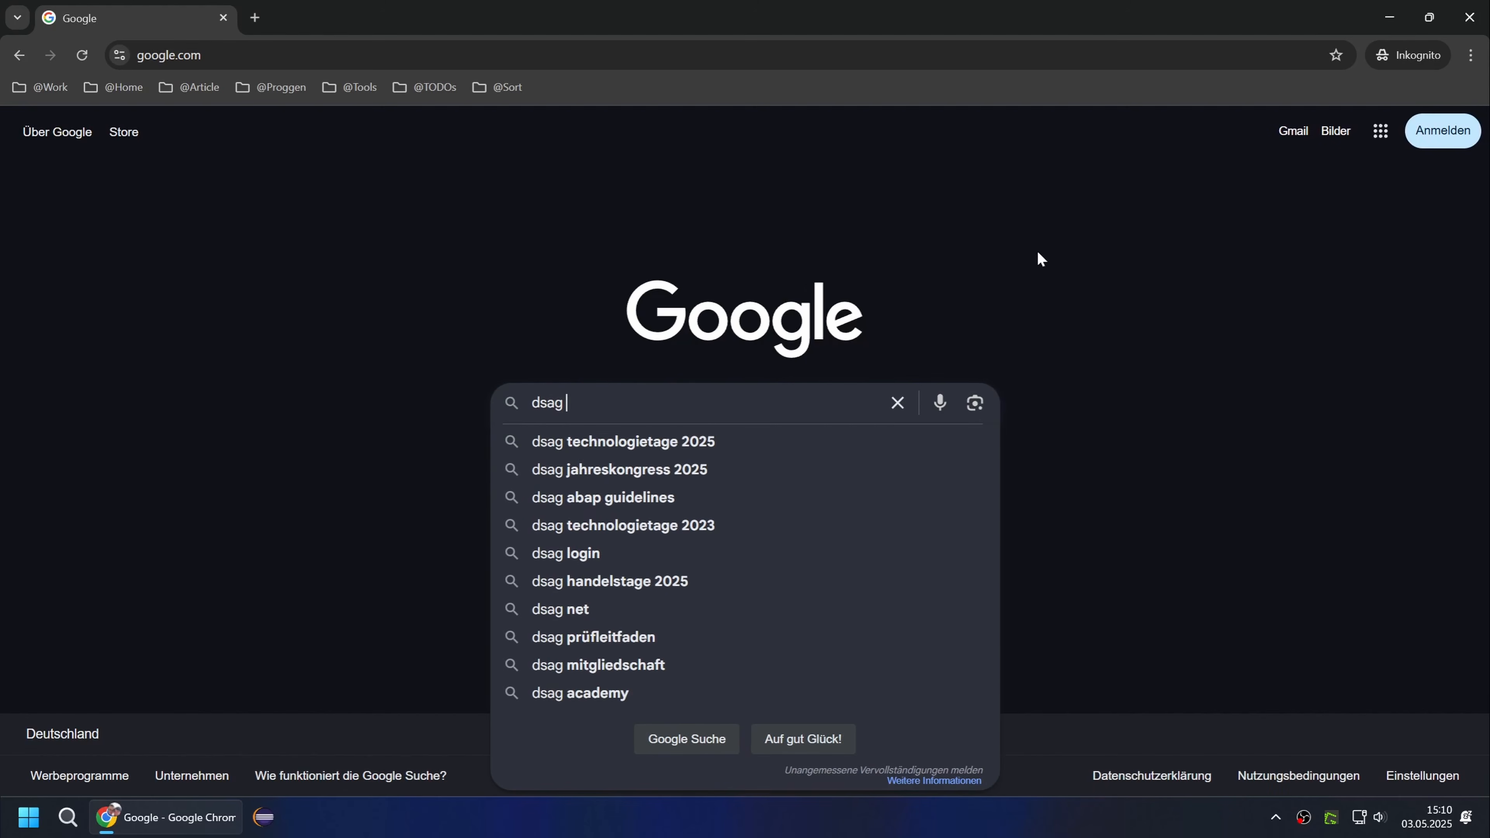
type("adt leitfaden")
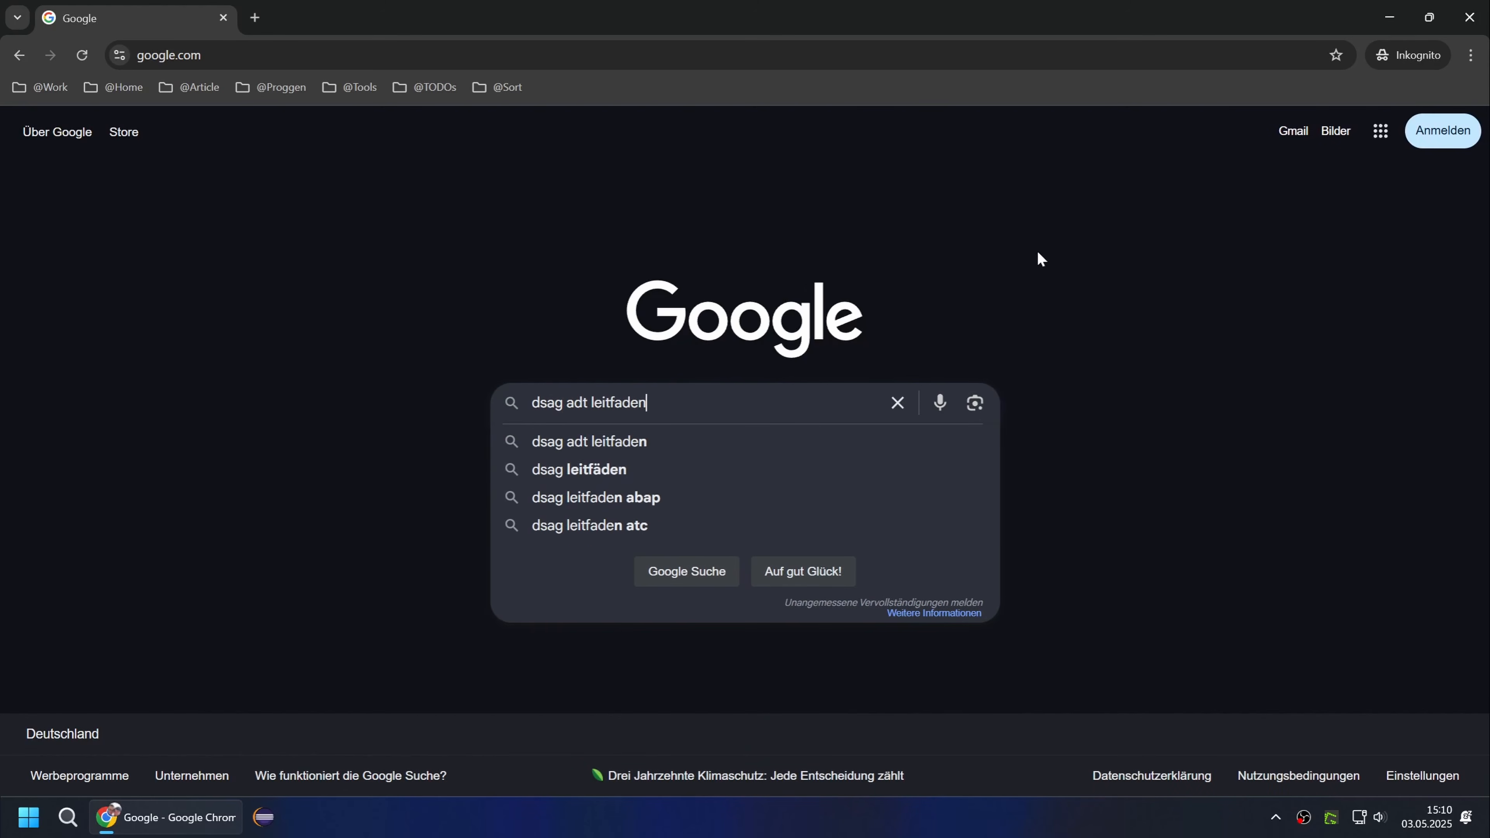
key("Return")
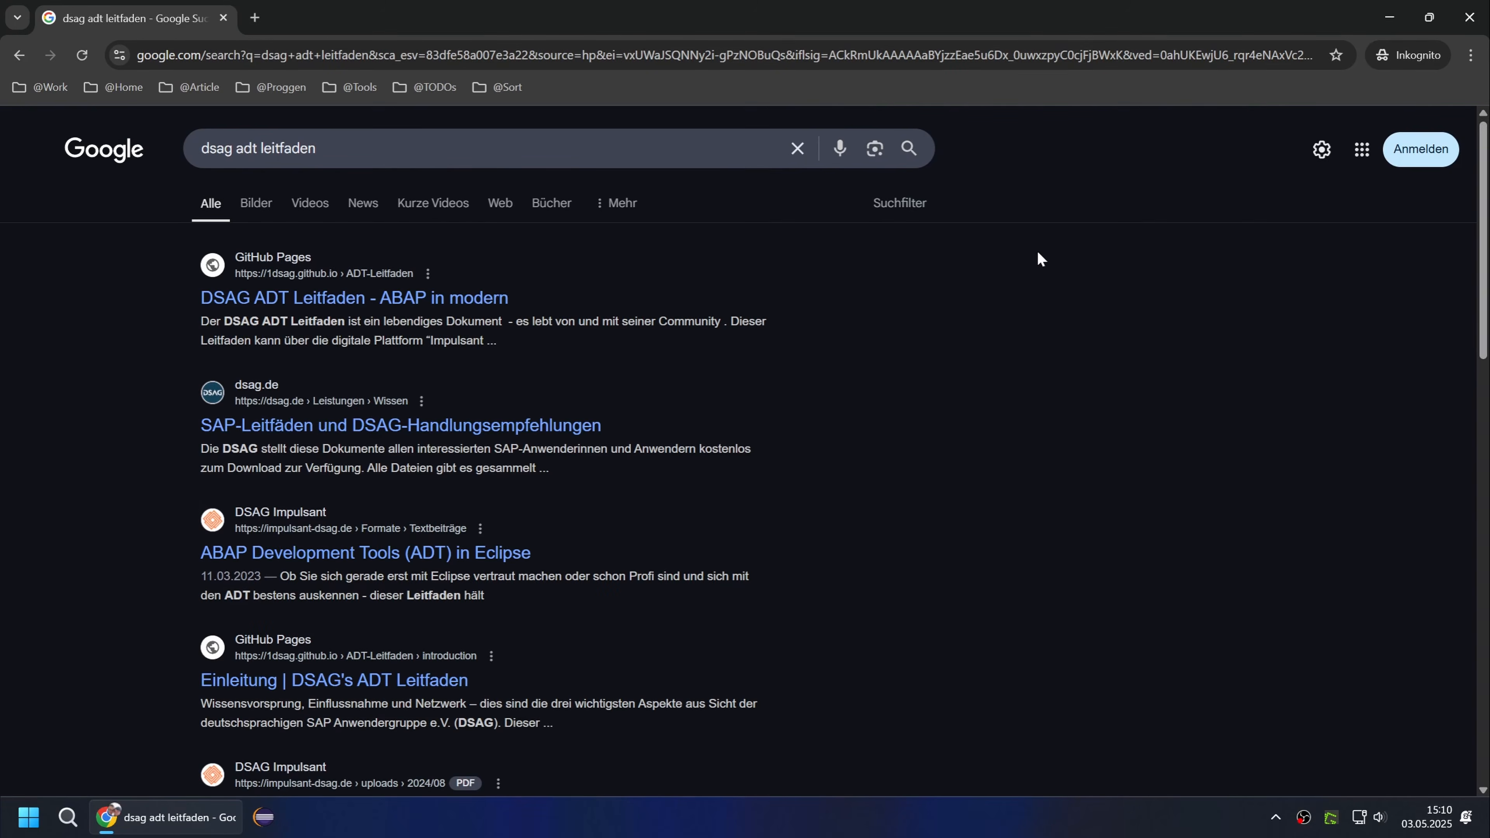
Open the DSAG ADT Leitfaden site, follow its link to the English PDF version and find the handbook's download option.
left_click(429, 298)
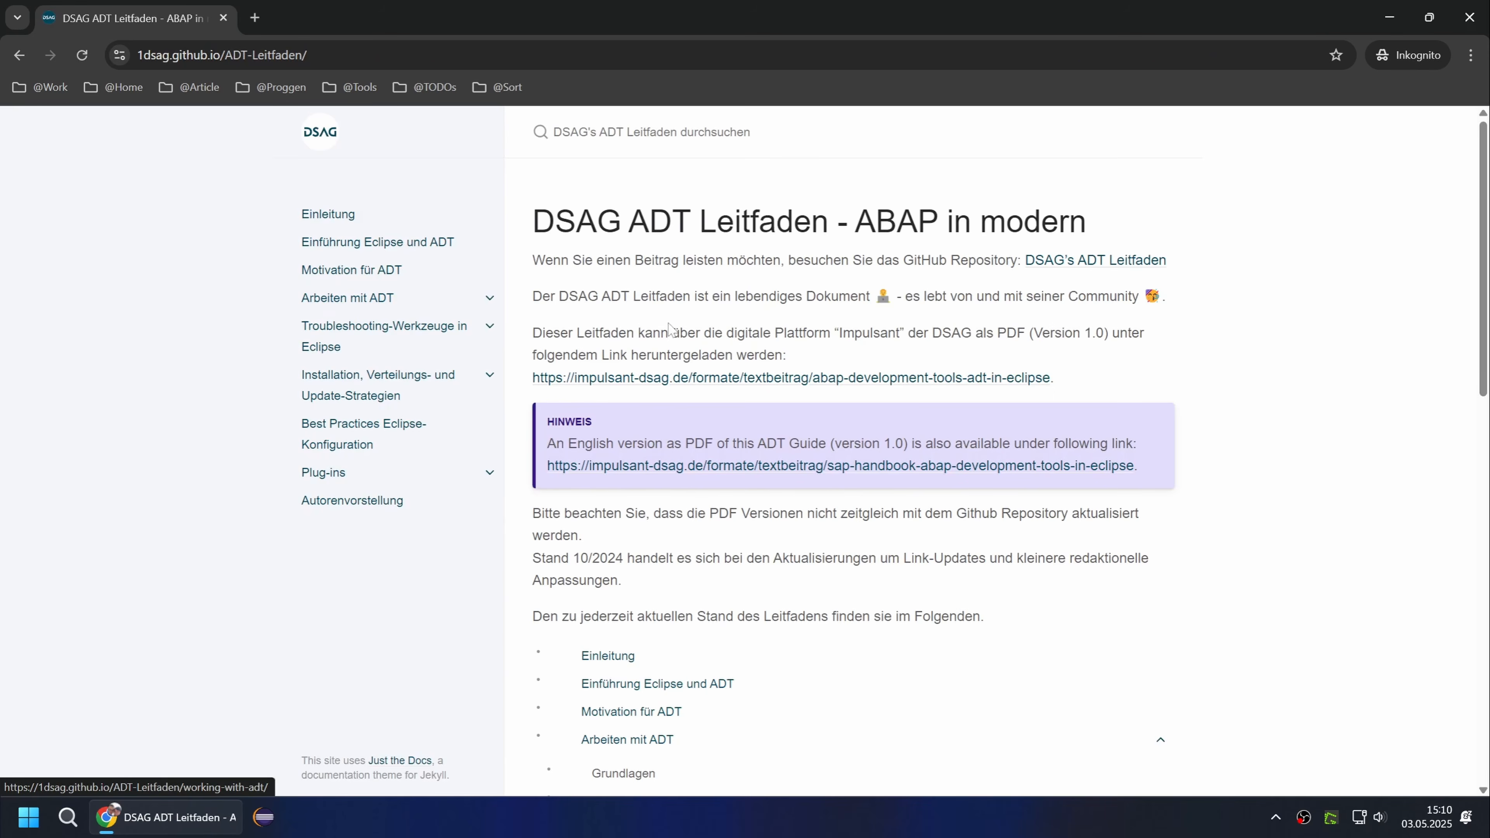
left_click(775, 467)
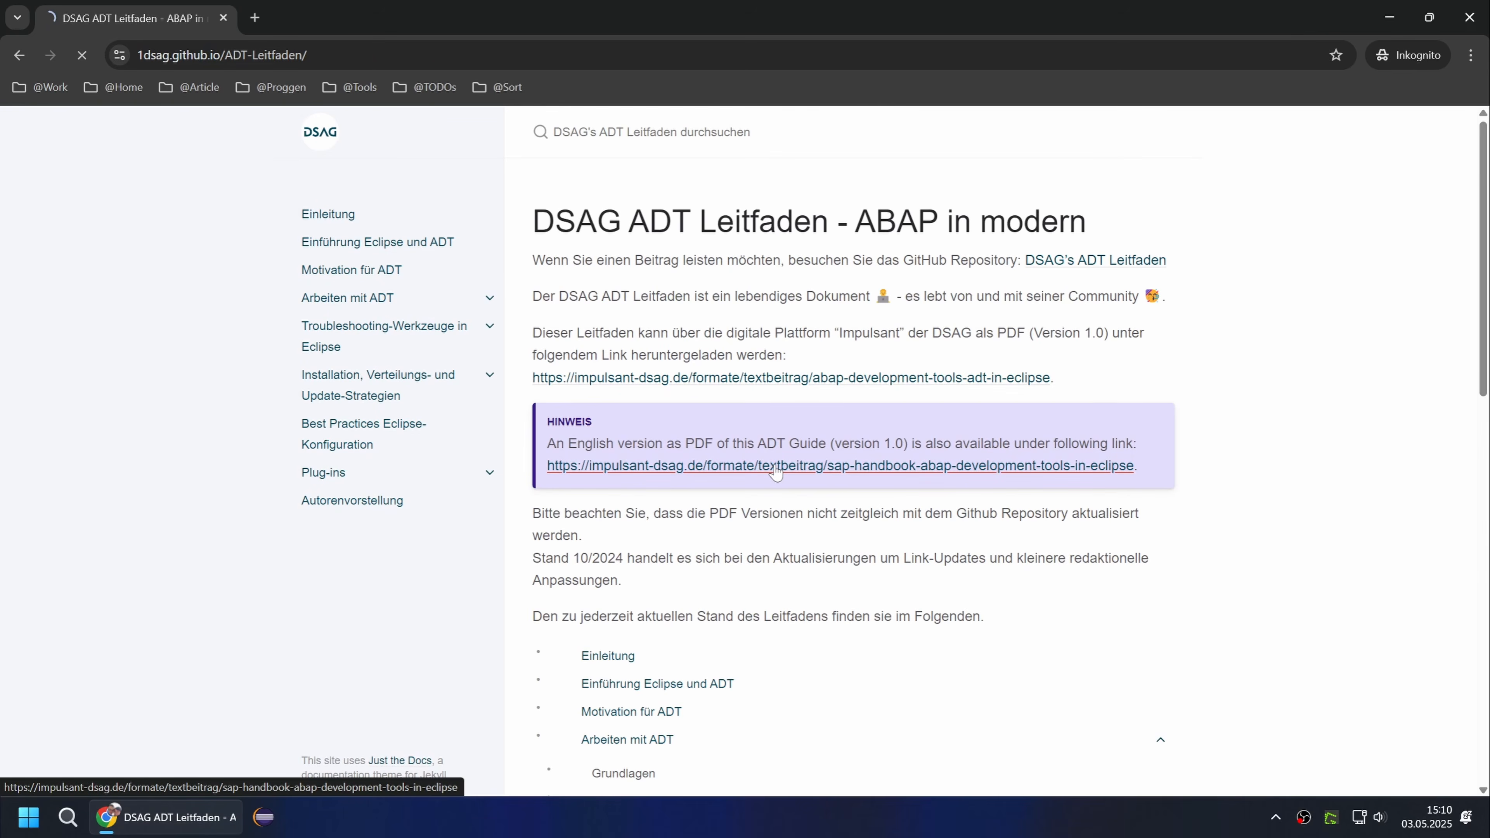
scroll(739, 481, "down", 6)
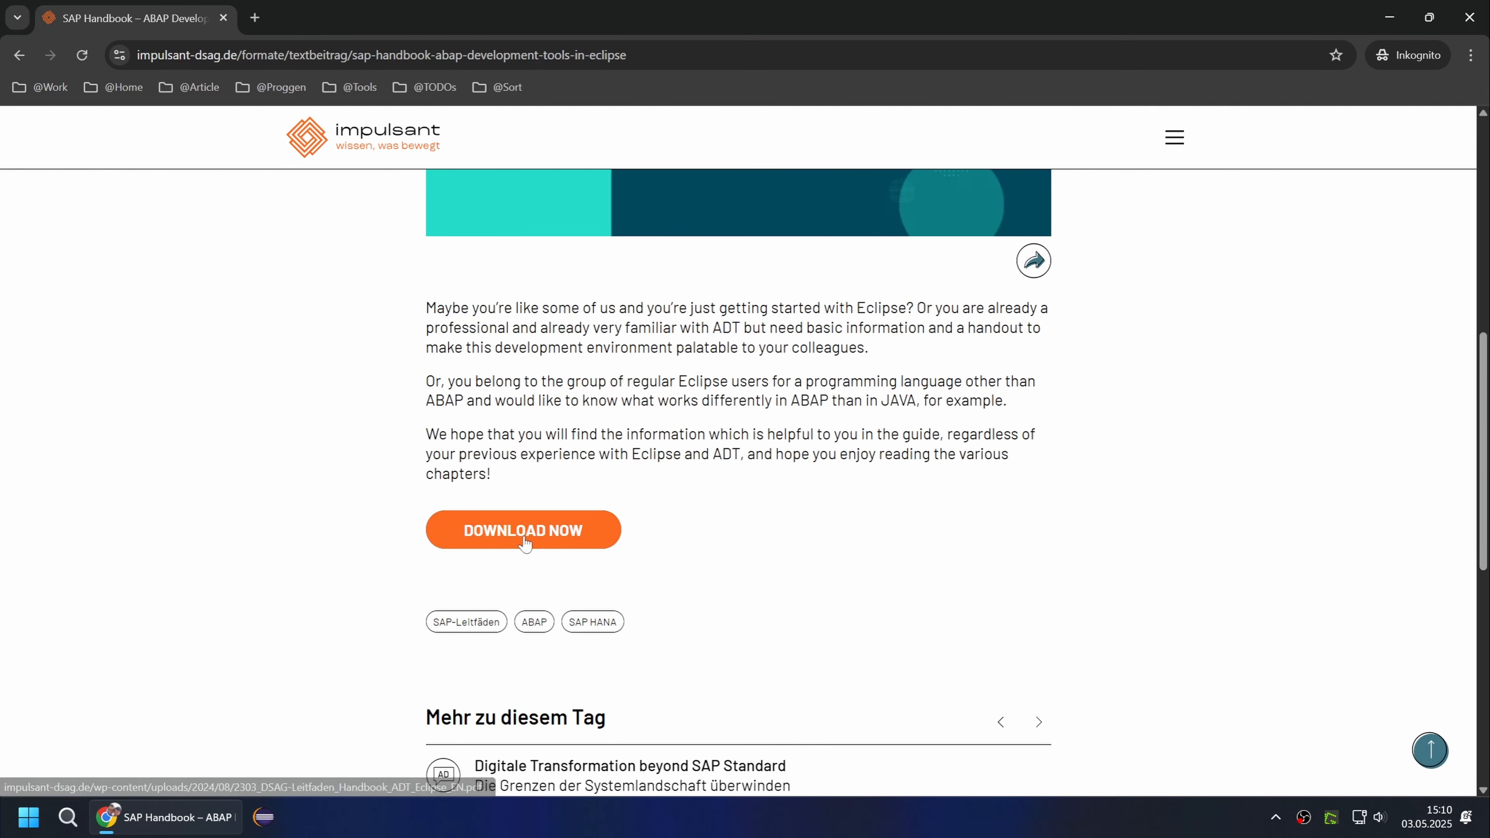